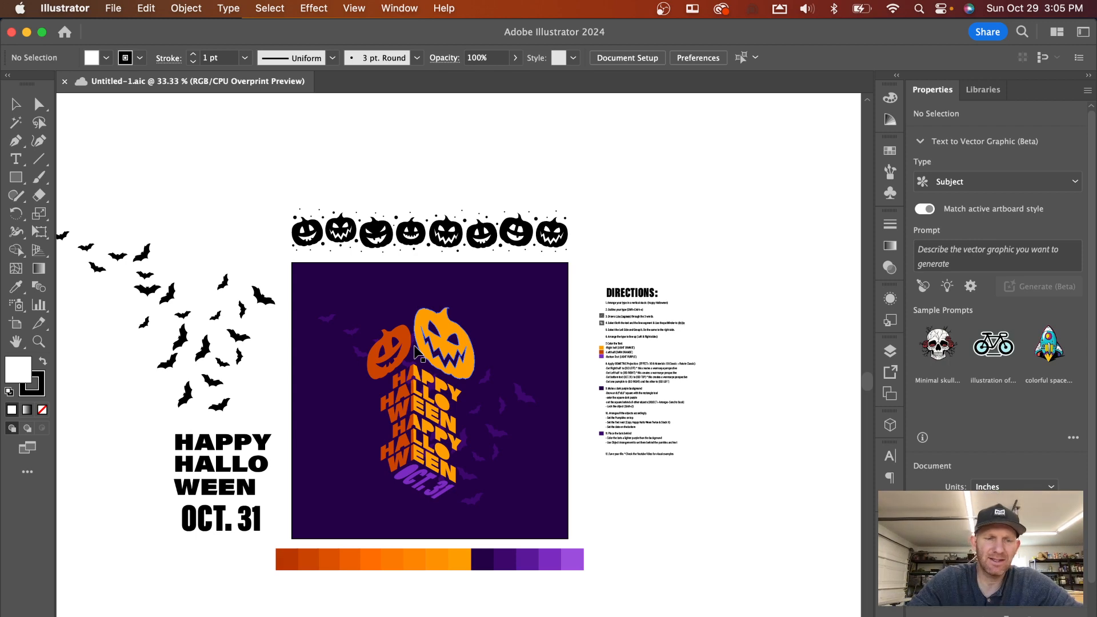
Step: Clear the artboard by deleting the dark purple background square and the finished pumpkins, isometric lettering and bats
{"action": "scroll", "coordinate": [411, 394], "scroll_direction": "down", "scroll_amount": 2}
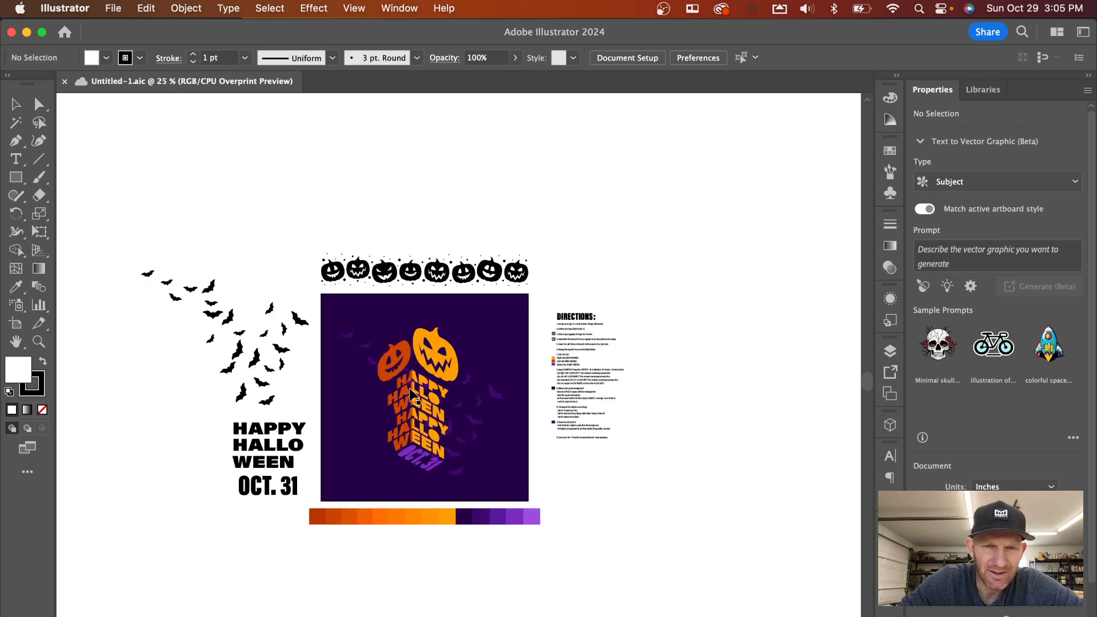
{"action": "scroll", "coordinate": [411, 394], "scroll_direction": "up", "scroll_amount": 3}
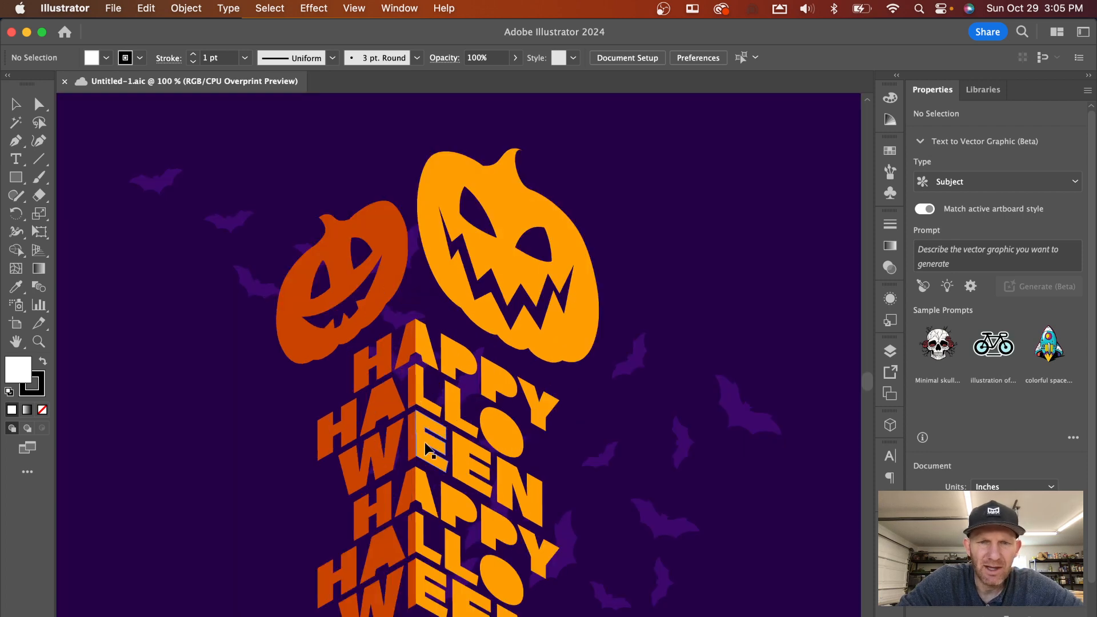
{"action": "left_click_drag", "start_coordinate": [446, 484], "coordinate": [475, 362]}
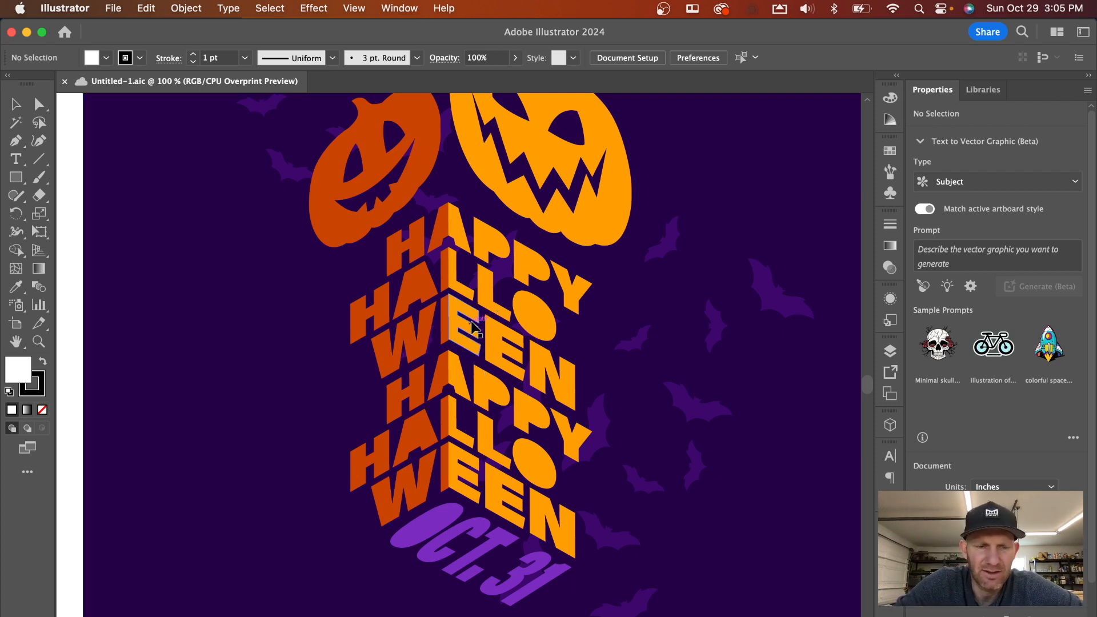
{"action": "scroll", "coordinate": [472, 327], "scroll_direction": "up", "scroll_amount": 3}
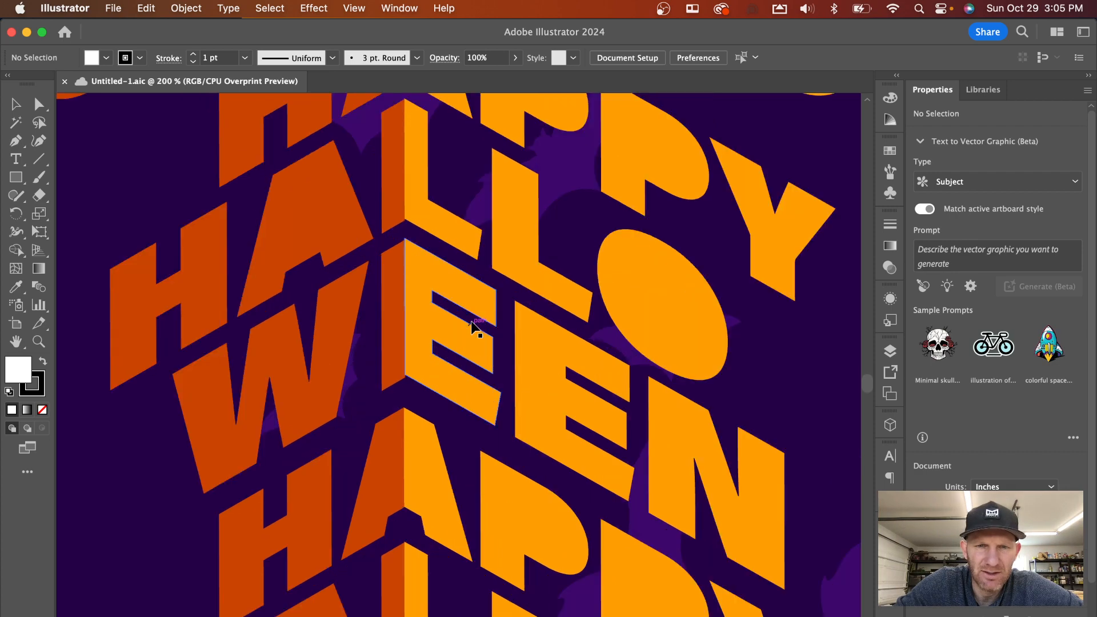
{"action": "scroll", "coordinate": [472, 327], "scroll_direction": "down", "scroll_amount": 2}
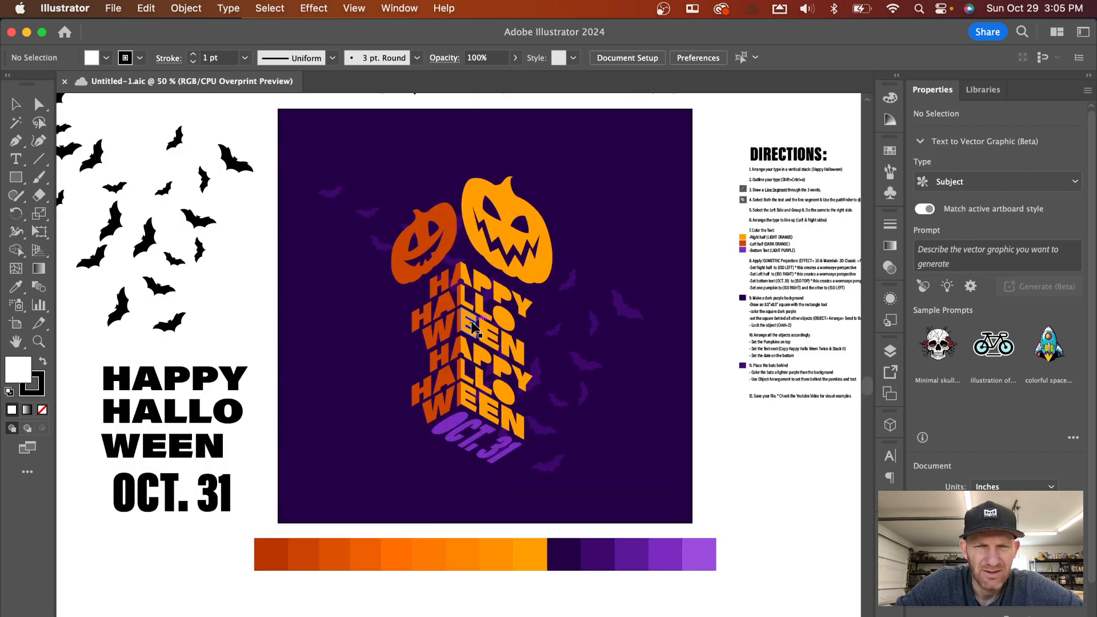
{"action": "left_click", "coordinate": [330, 133]}
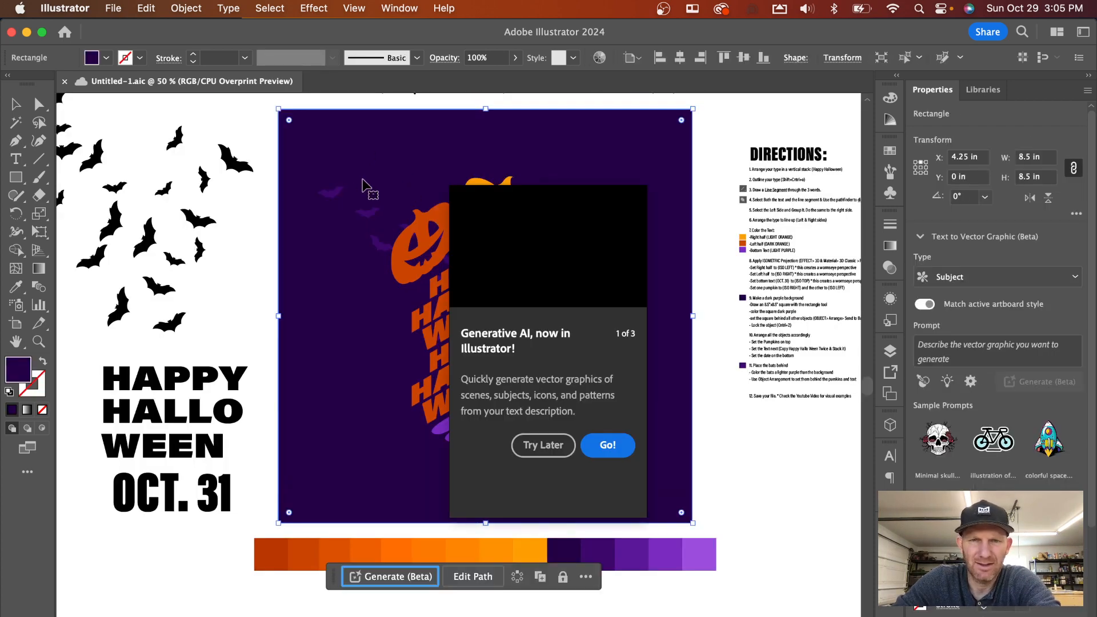
{"action": "key", "text": "Delete"}
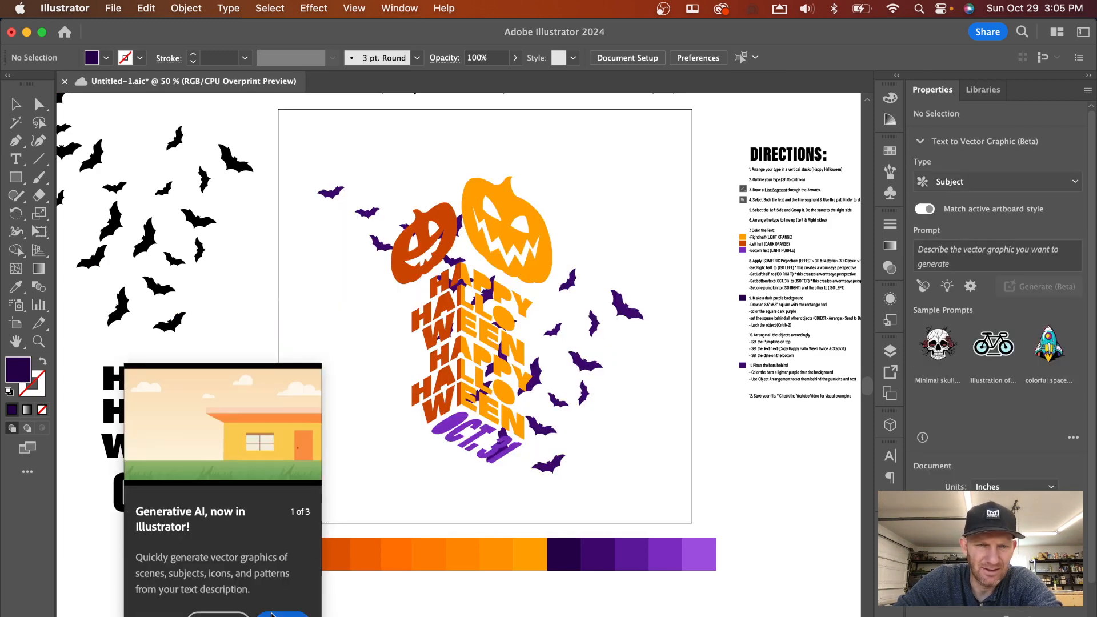
{"action": "left_click", "coordinate": [220, 615]}
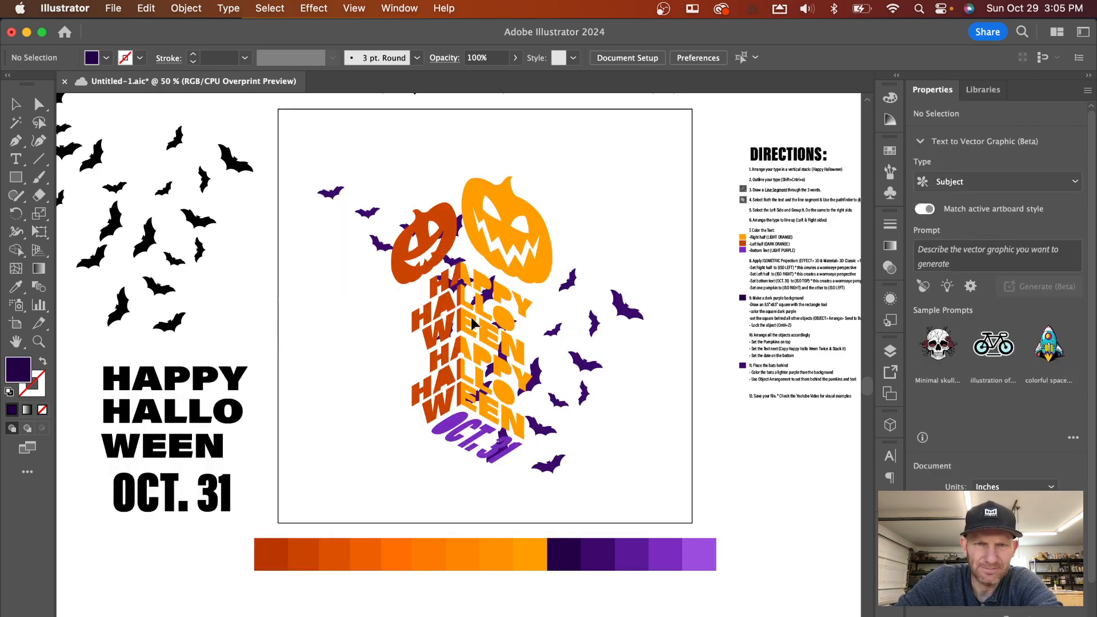
{"action": "left_click_drag", "start_coordinate": [350, 144], "coordinate": [619, 417]}
{"action": "key", "text": "Delete"}
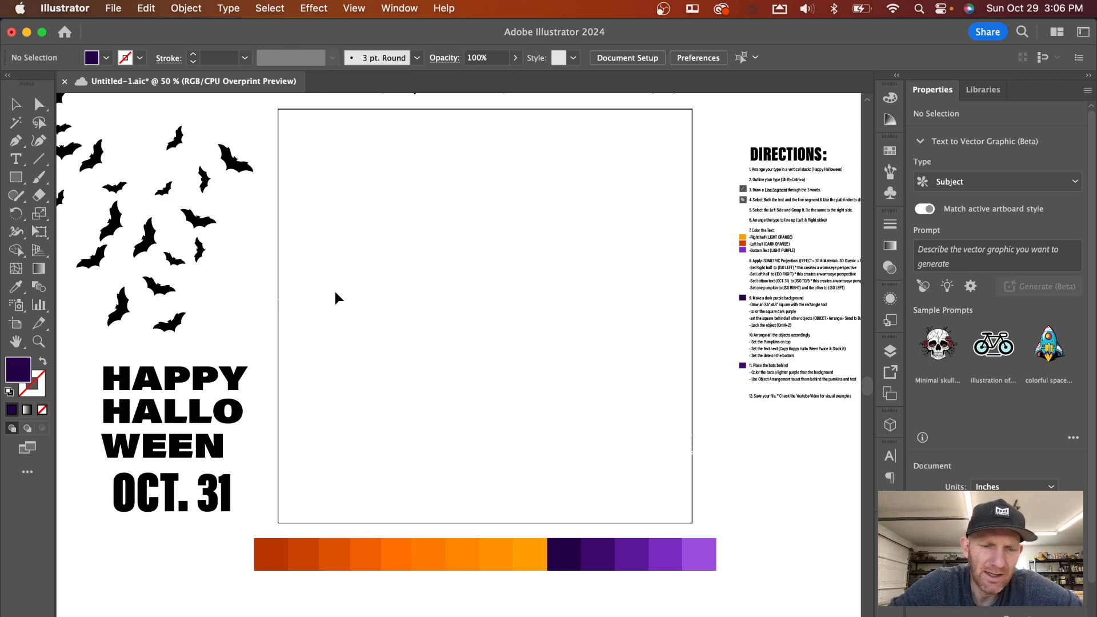
Step: Review the written directions beside the artboard, including the type, colour, isometric projection and background instructions
{"action": "left_click_drag", "start_coordinate": [340, 311], "coordinate": [404, 321]}
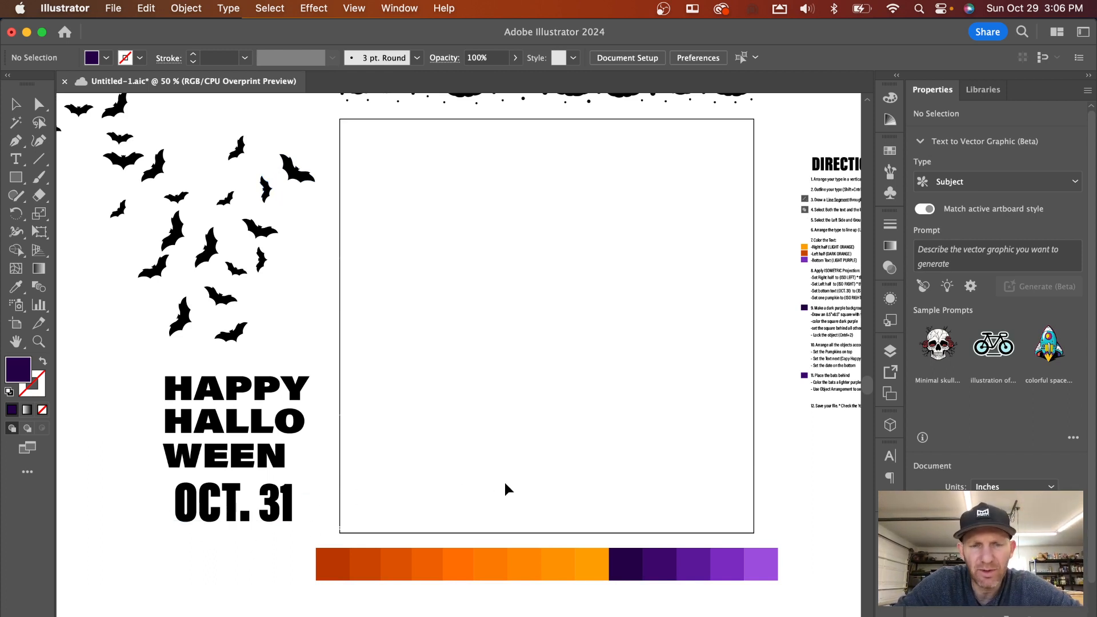
{"action": "left_click_drag", "start_coordinate": [515, 489], "coordinate": [439, 429]}
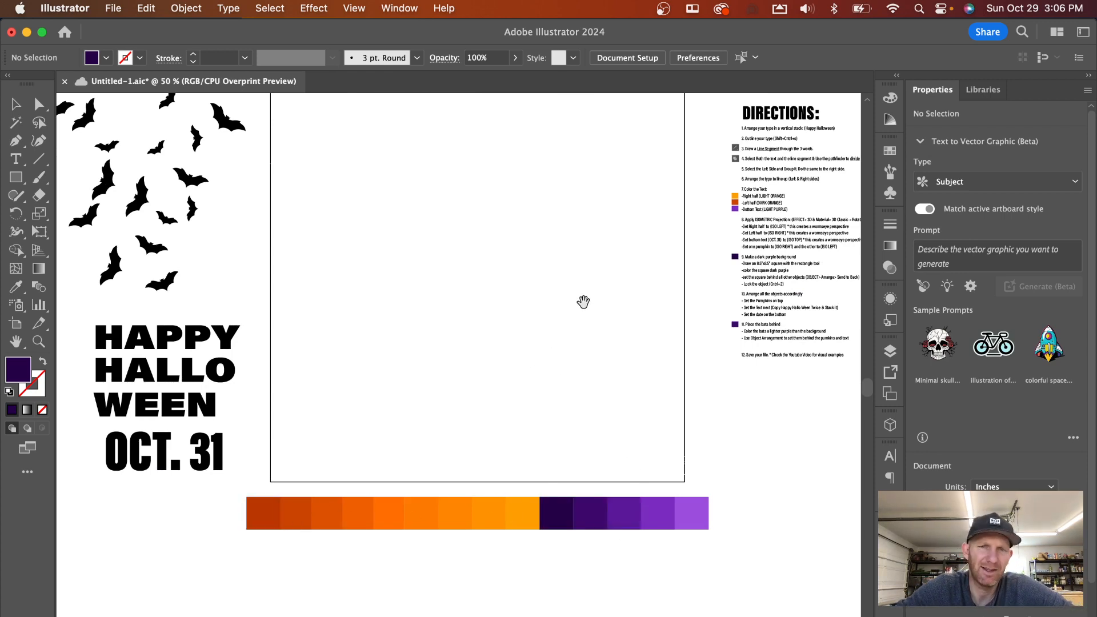
{"action": "left_click_drag", "start_coordinate": [519, 362], "coordinate": [389, 422]}
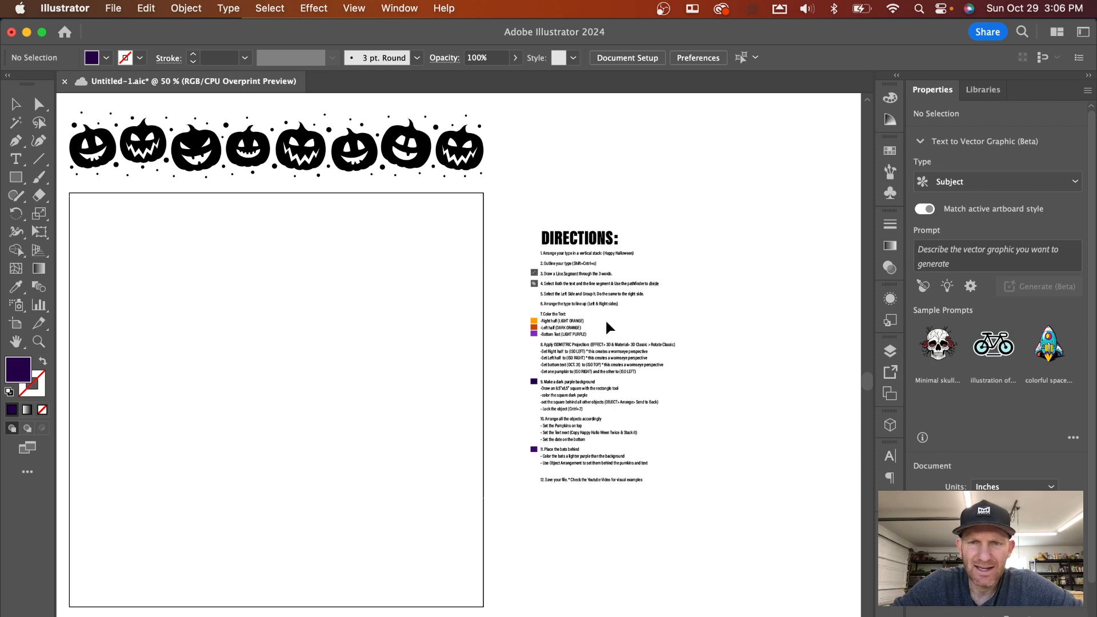
{"action": "scroll", "coordinate": [605, 317], "scroll_direction": "up", "scroll_amount": 4}
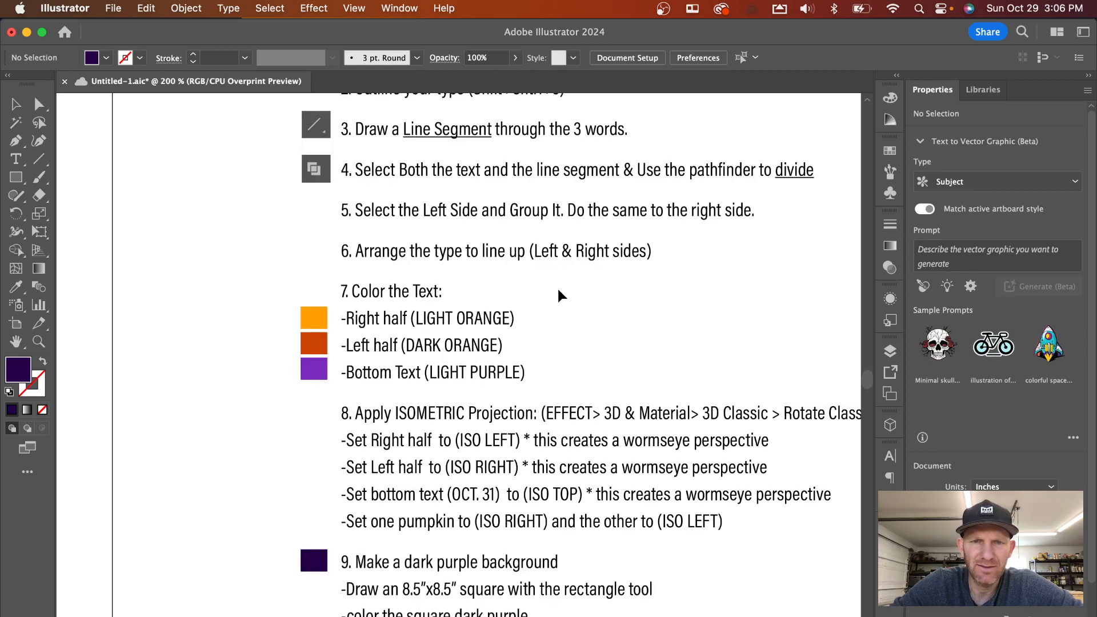
{"action": "left_click_drag", "start_coordinate": [547, 218], "coordinate": [539, 426]}
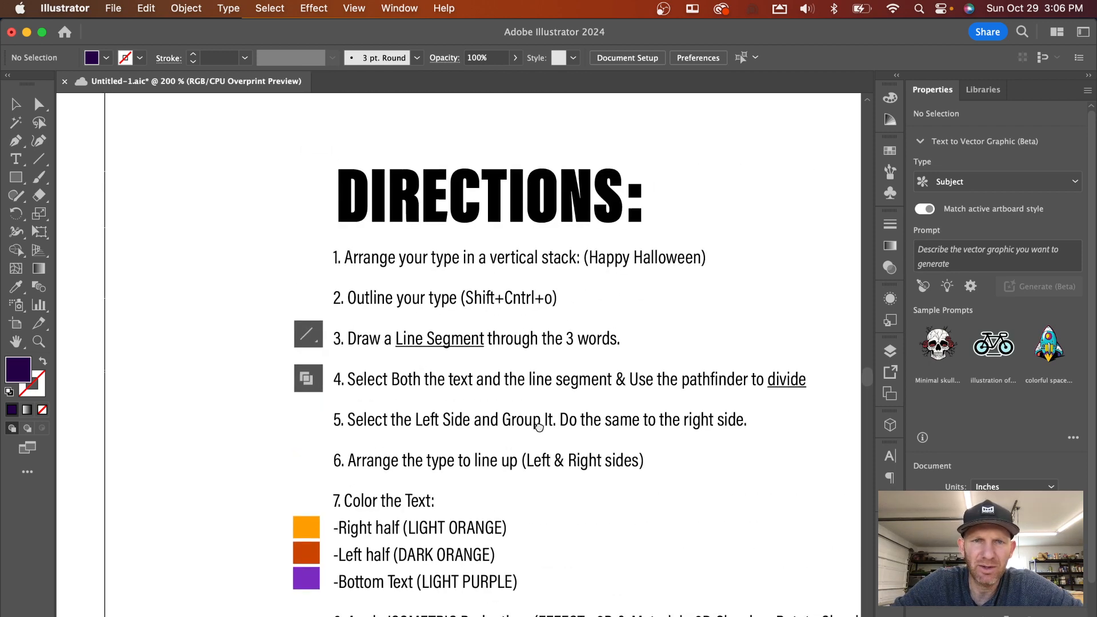
{"action": "scroll", "coordinate": [539, 427], "scroll_direction": "down", "scroll_amount": 5}
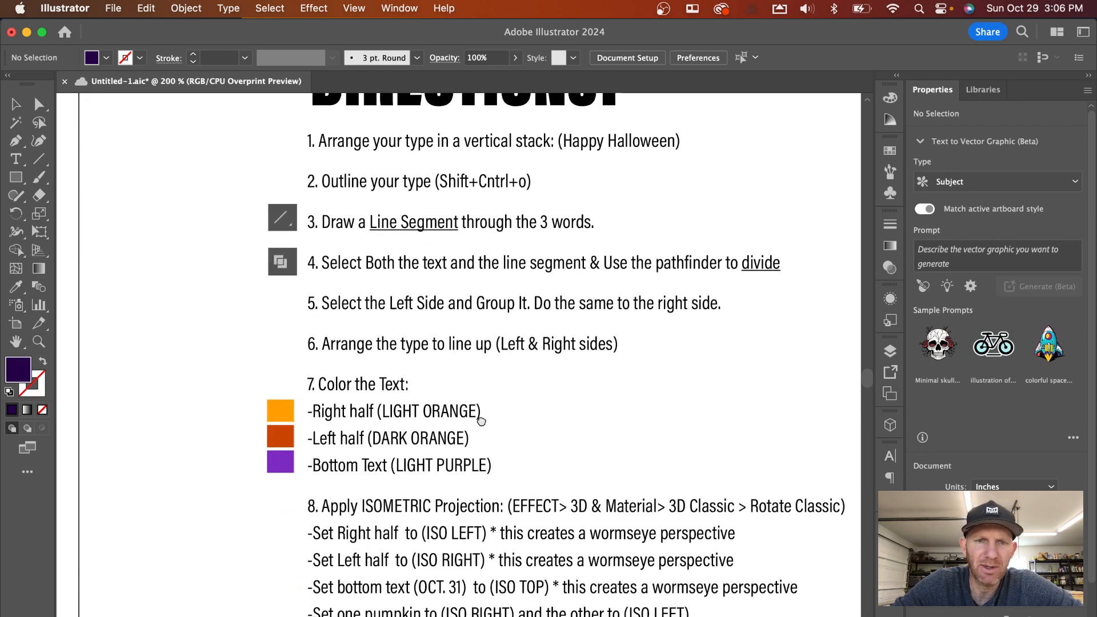
{"action": "scroll", "coordinate": [481, 421], "scroll_direction": "down", "scroll_amount": 10}
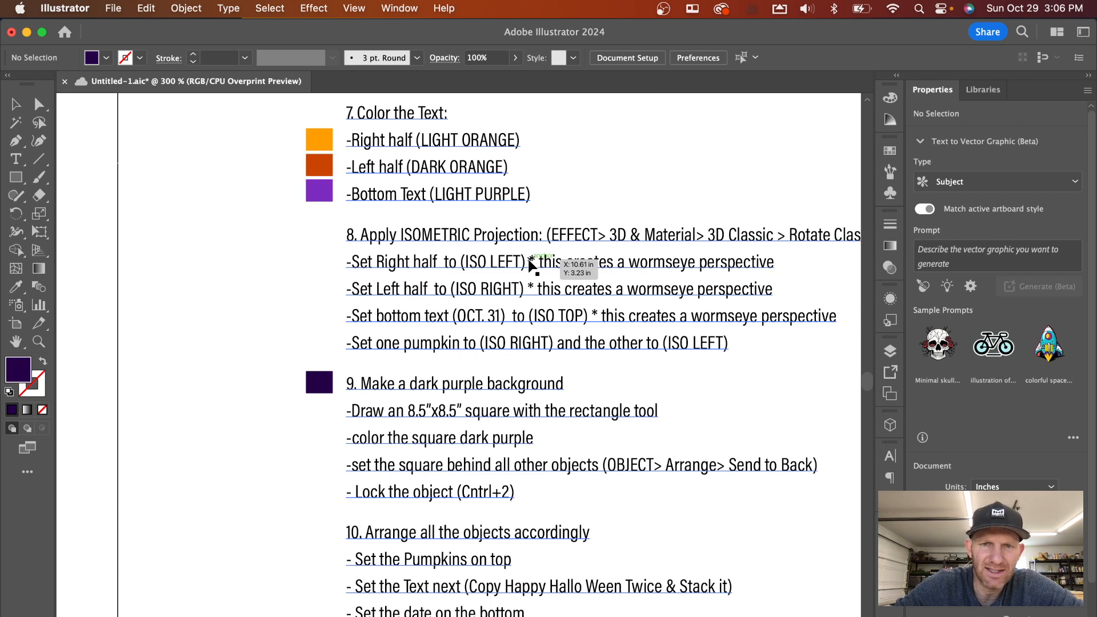
{"action": "scroll", "coordinate": [532, 265], "scroll_direction": "up", "scroll_amount": 1}
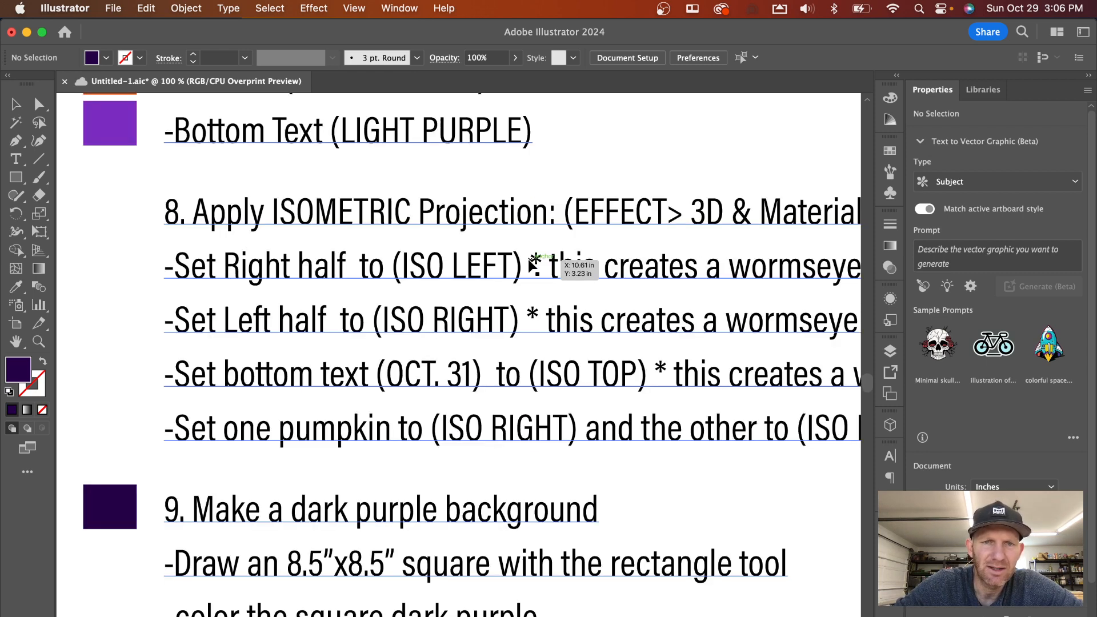
{"action": "scroll", "coordinate": [530, 260], "scroll_direction": "down", "scroll_amount": 2}
{"action": "left_click_drag", "start_coordinate": [333, 259], "coordinate": [577, 359]}
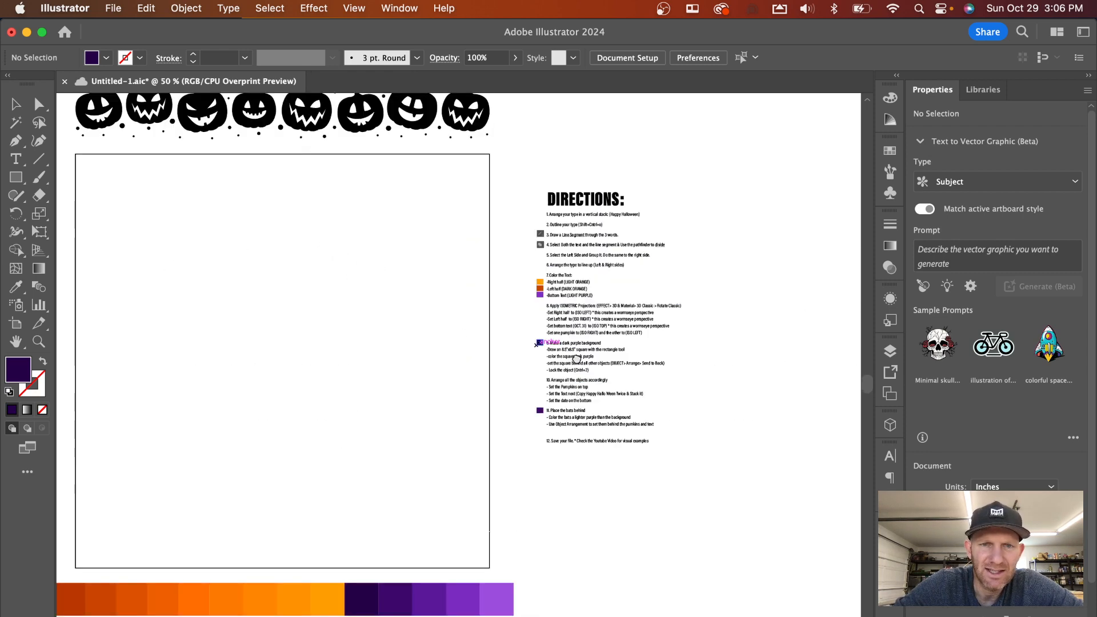
{"action": "scroll", "coordinate": [576, 359], "scroll_direction": "left", "scroll_amount": 8}
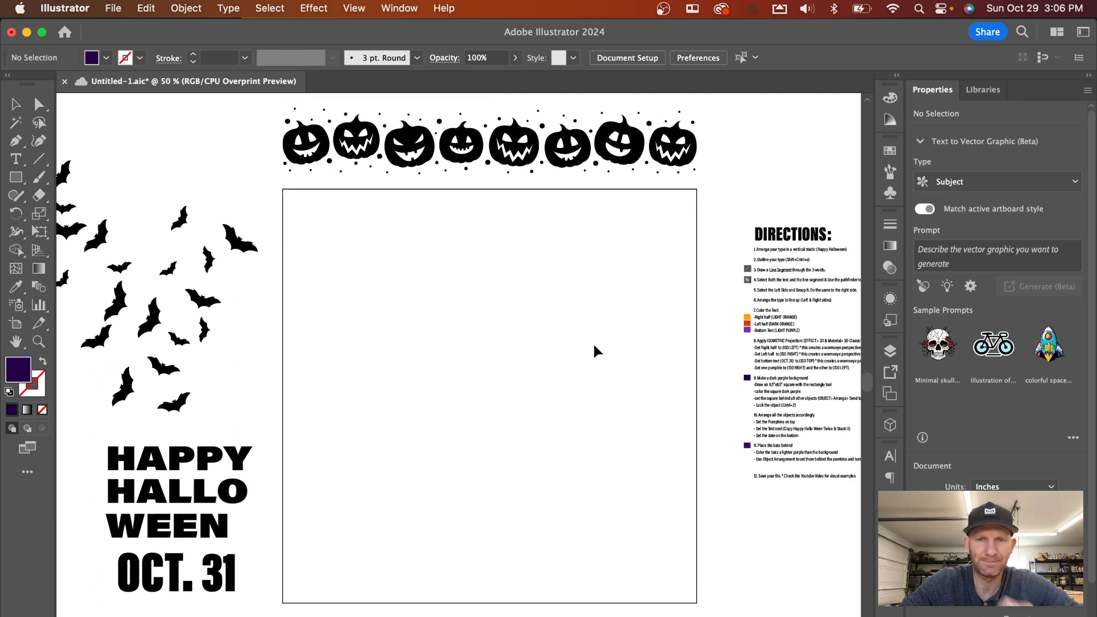
Step: Move the stacked HAPPY HALLO WEEN text onto the middle of the empty artboard
{"action": "left_click", "coordinate": [198, 609]}
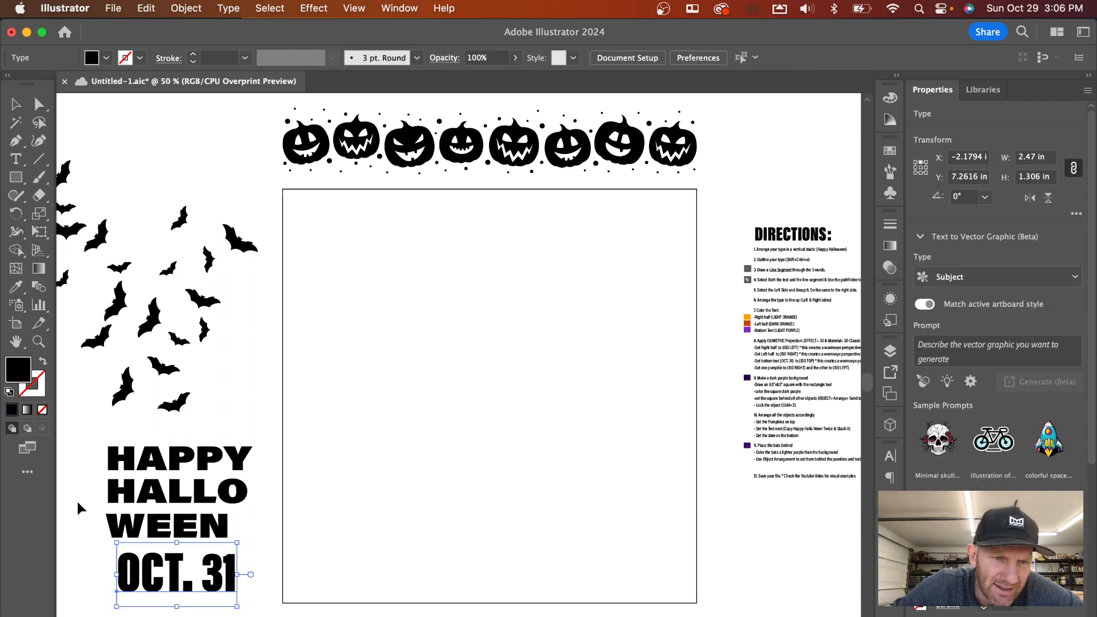
{"action": "left_click_drag", "start_coordinate": [89, 443], "coordinate": [183, 537]}
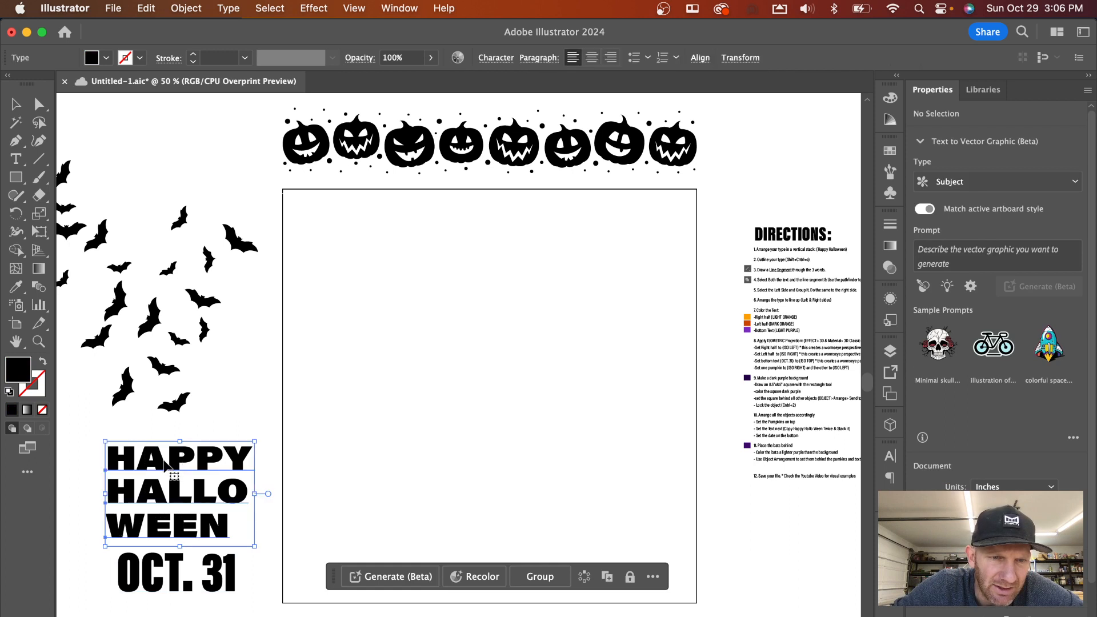
{"action": "left_click_drag", "start_coordinate": [167, 452], "coordinate": [464, 318]}
{"action": "left_click_drag", "start_coordinate": [601, 352], "coordinate": [600, 352]}
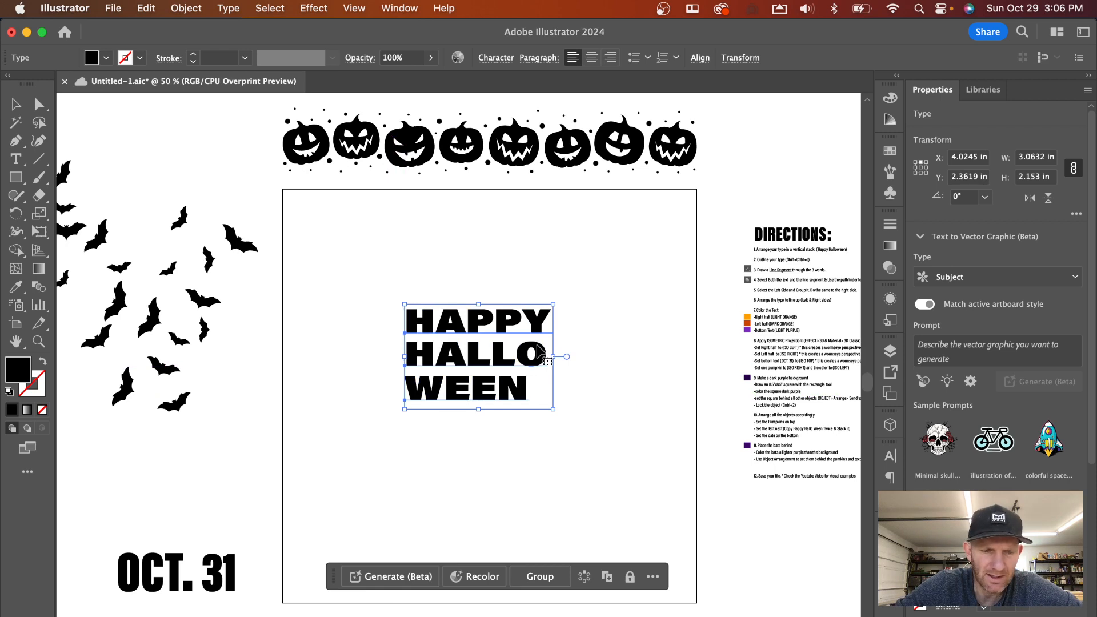
Step: Convert the HAPPY HALLO WEEN text on the artboard to outlines
{"action": "scroll", "coordinate": [540, 351], "scroll_direction": "down", "scroll_amount": 5}
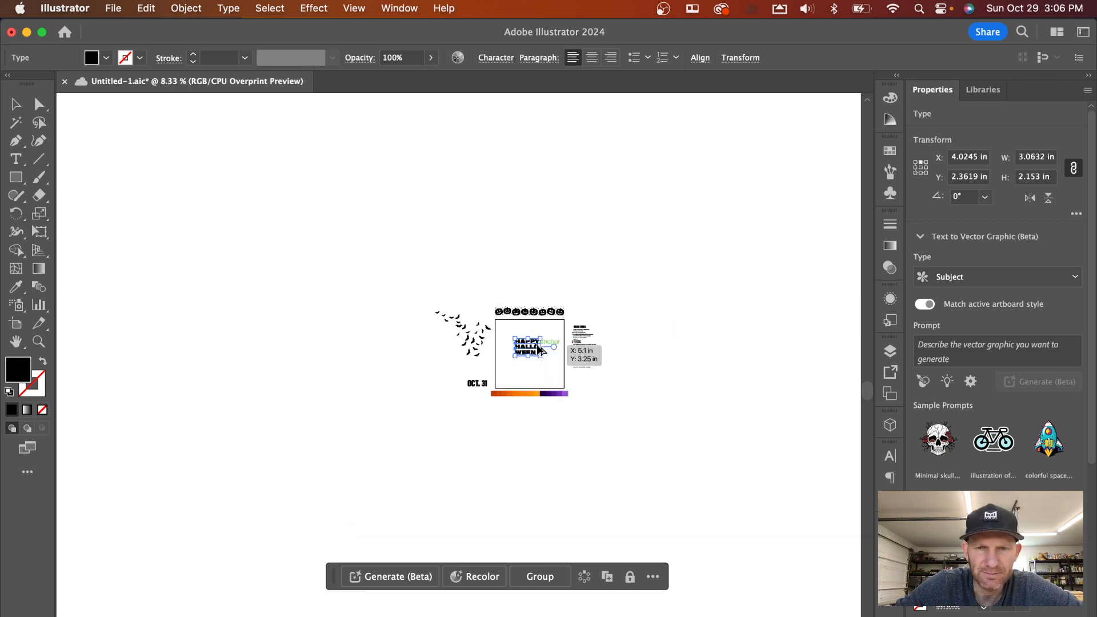
{"action": "scroll", "coordinate": [540, 351], "scroll_direction": "up", "scroll_amount": 4}
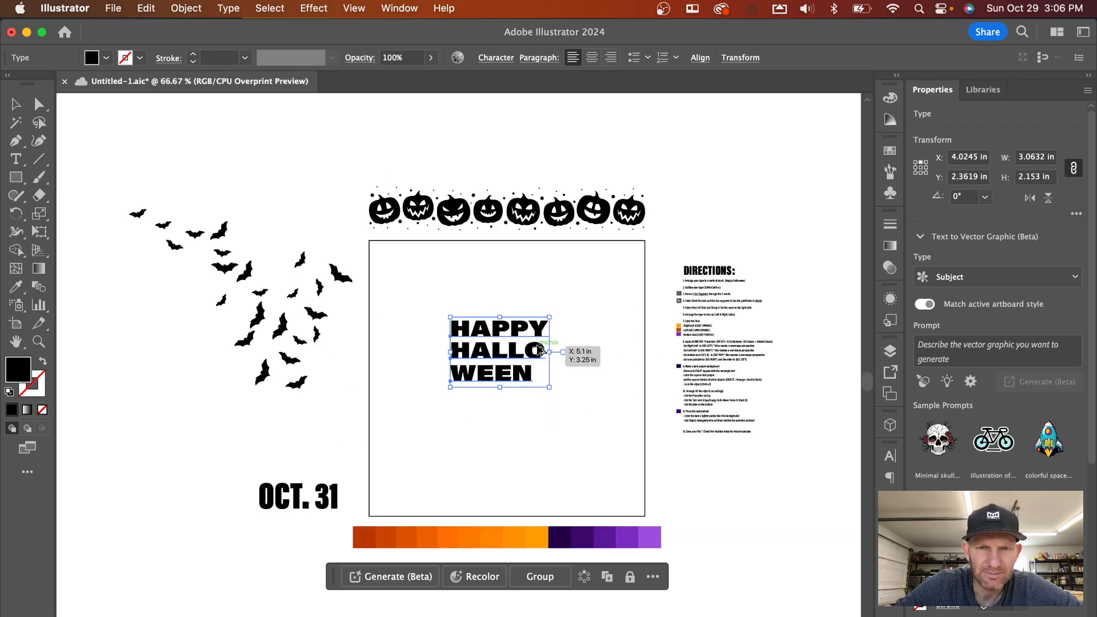
{"action": "scroll", "coordinate": [540, 351], "scroll_direction": "up", "scroll_amount": 1}
{"action": "scroll", "coordinate": [564, 392], "scroll_direction": "up", "scroll_amount": 1}
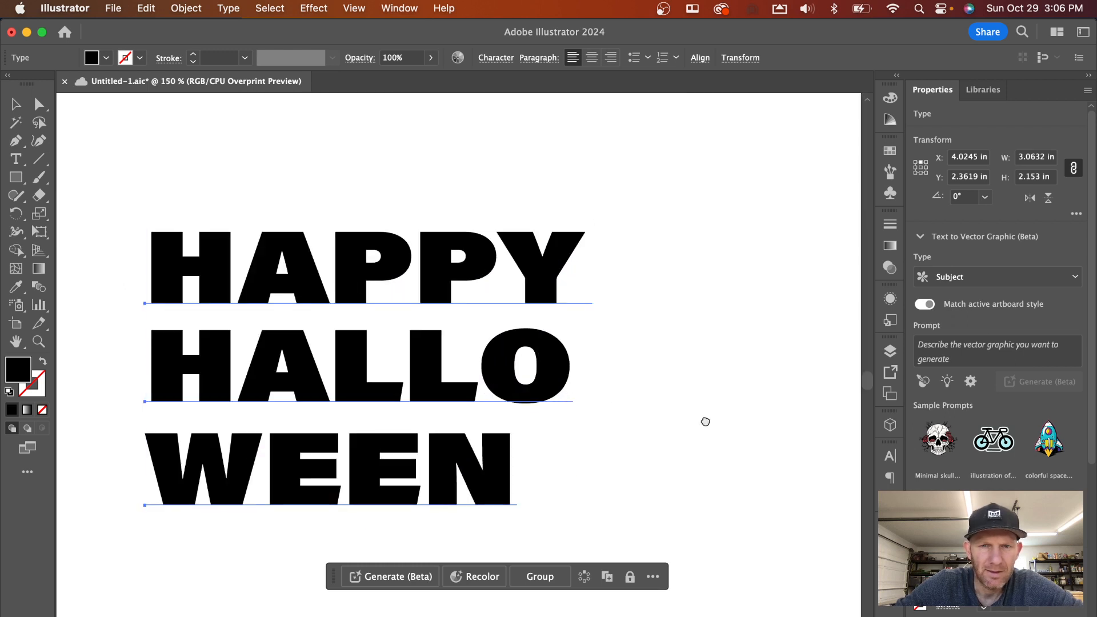
{"action": "left_click_drag", "start_coordinate": [705, 422], "coordinate": [735, 416]}
{"action": "left_click", "coordinate": [747, 369]}
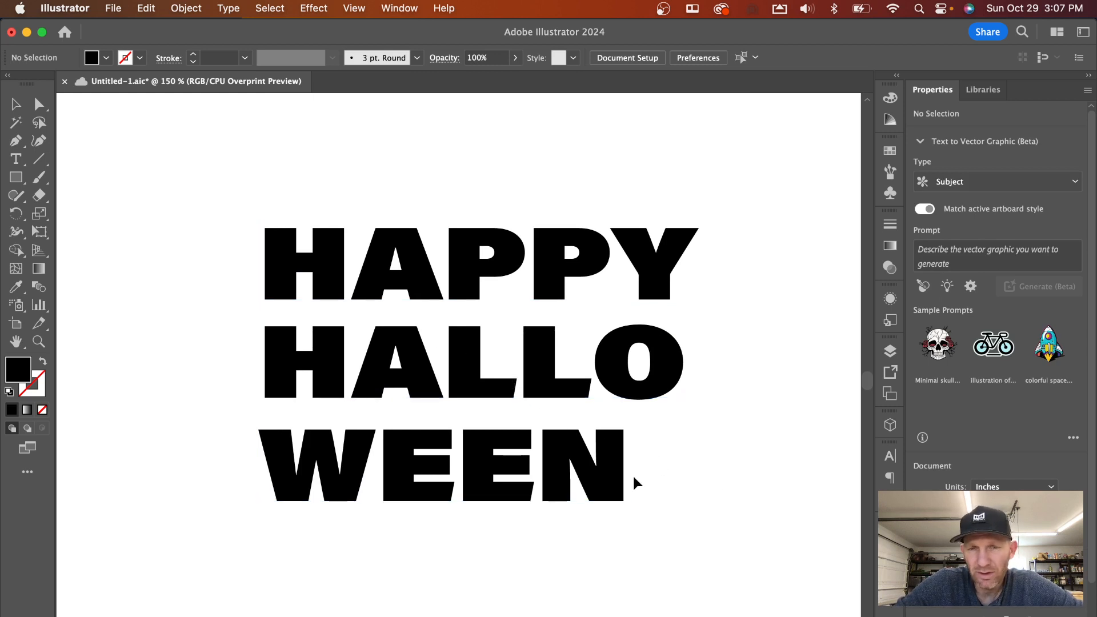
{"action": "left_click_drag", "start_coordinate": [690, 526], "coordinate": [413, 221]}
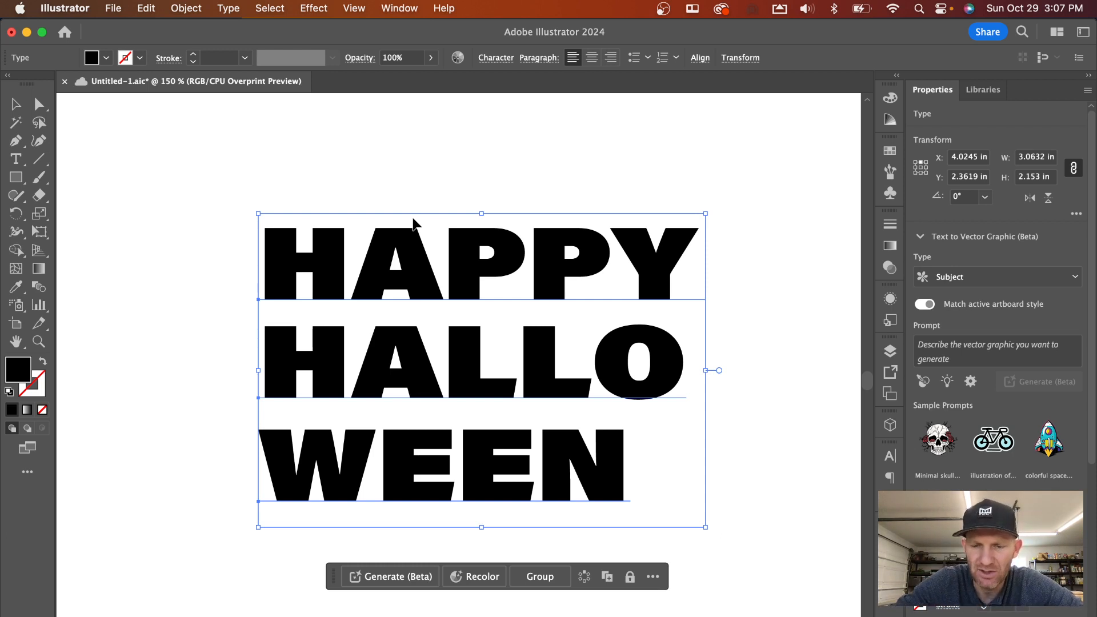
{"action": "right_click", "coordinate": [472, 279]}
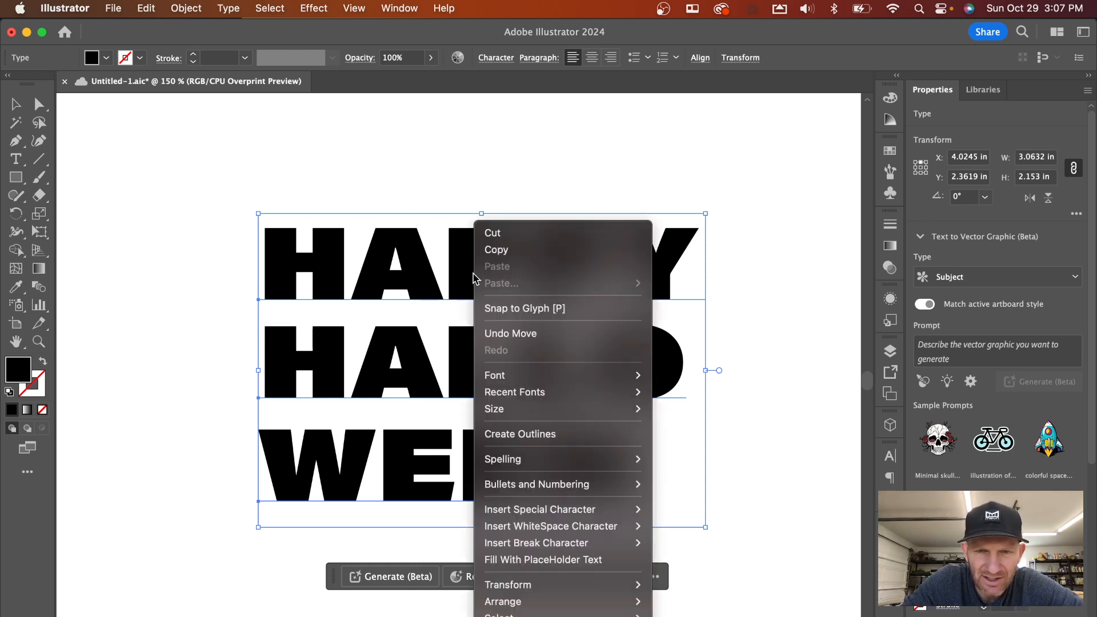
{"action": "left_click", "coordinate": [526, 445]}
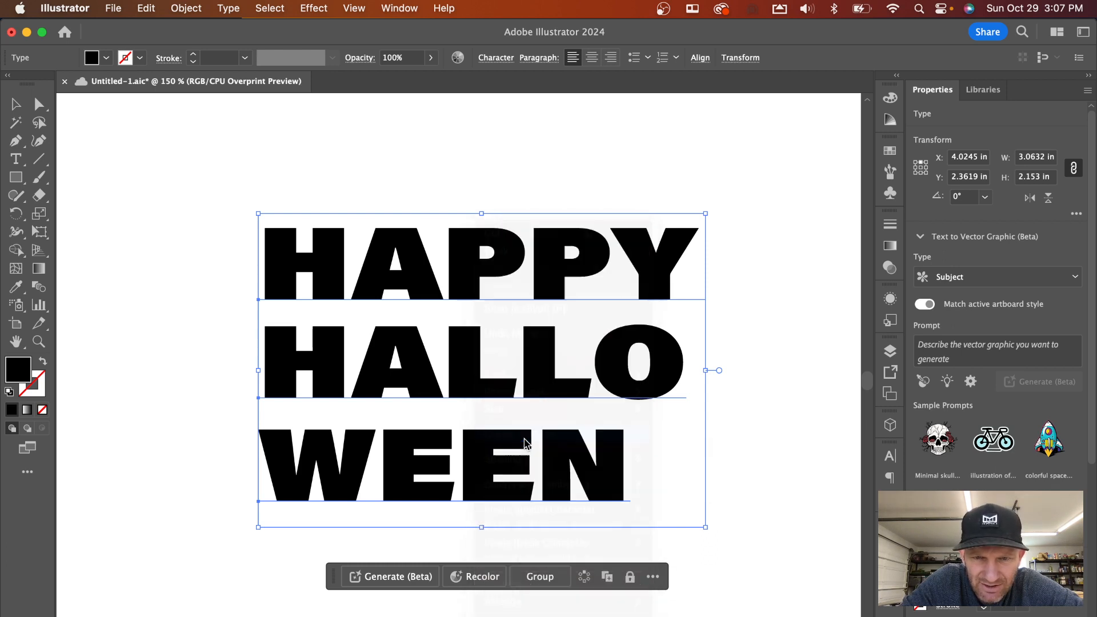
{"action": "left_click", "coordinate": [731, 532]}
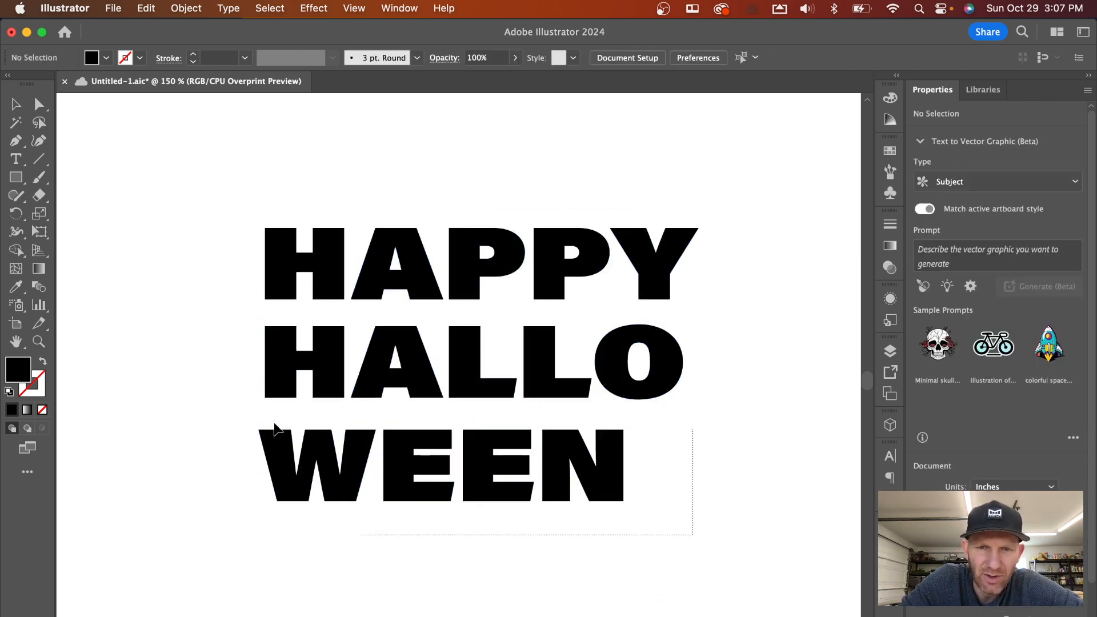
Step: Enlarge the outlined word WEEN proportionally to about 2.9 in wide, so its right edge lines up with HALLO
{"action": "left_click_drag", "start_coordinate": [274, 428], "coordinate": [226, 417]}
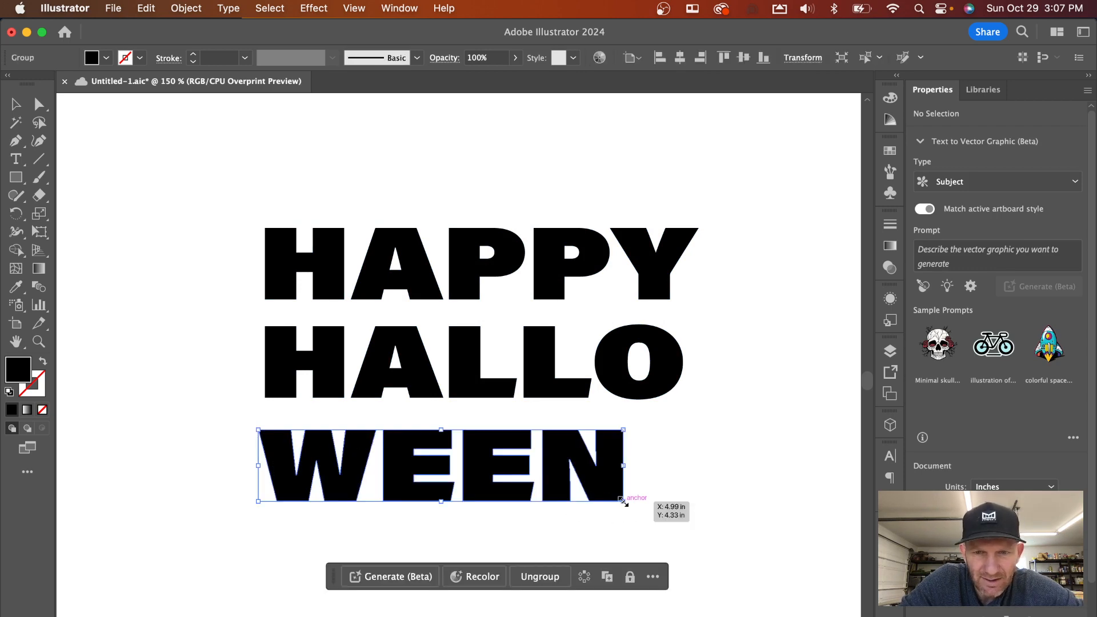
{"action": "left_click_drag", "start_coordinate": [624, 502], "coordinate": [687, 536]}
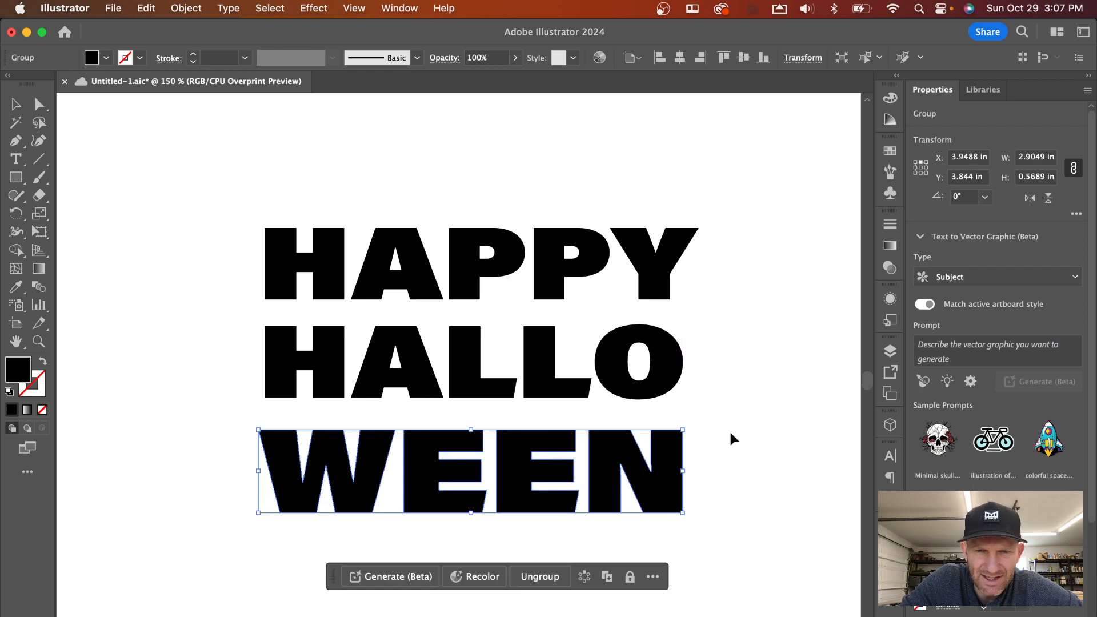
{"action": "left_click", "coordinate": [740, 426]}
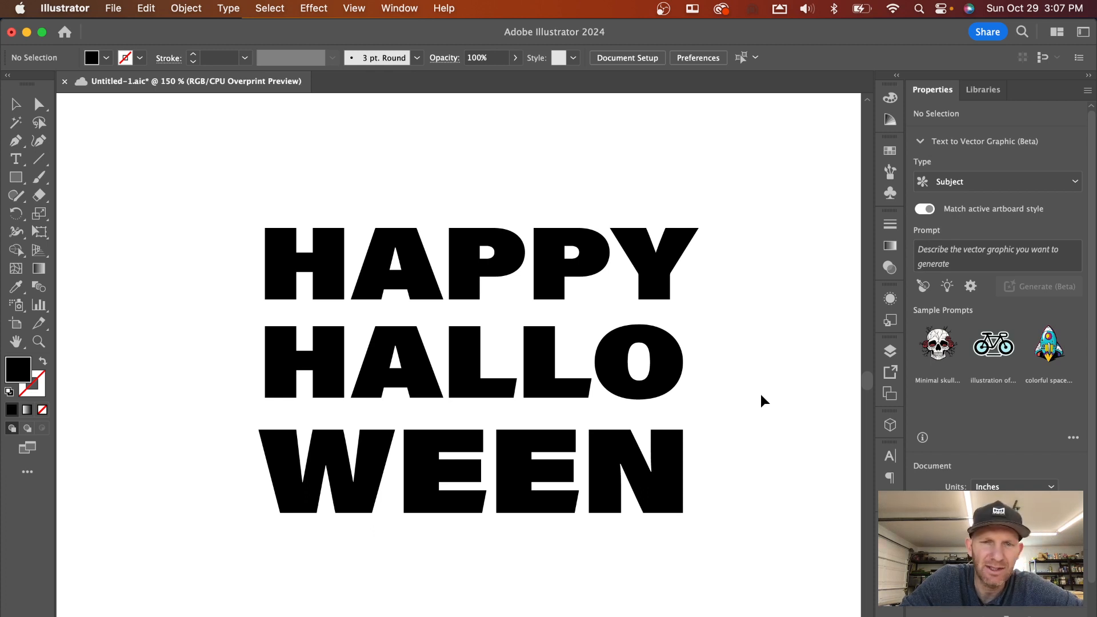
Step: Stagger the words by shifting HAPPY about 0.58 in left of its position and WEEN left to about X 3.63 in
{"action": "left_click_drag", "start_coordinate": [715, 311], "coordinate": [251, 210]}
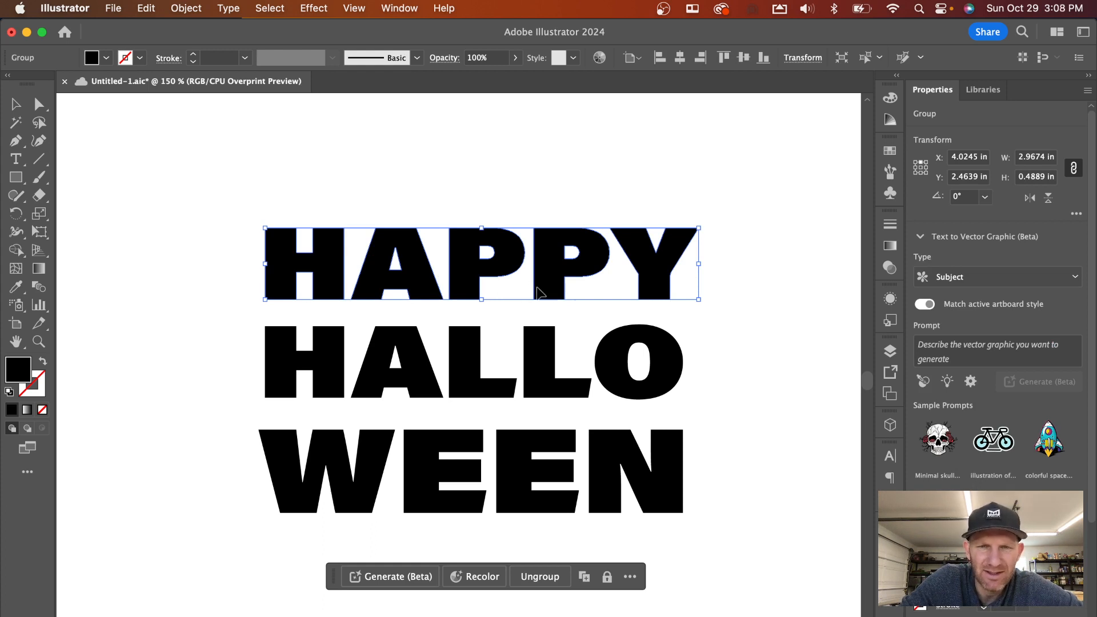
{"action": "left_click_drag", "start_coordinate": [542, 291], "coordinate": [457, 292]}
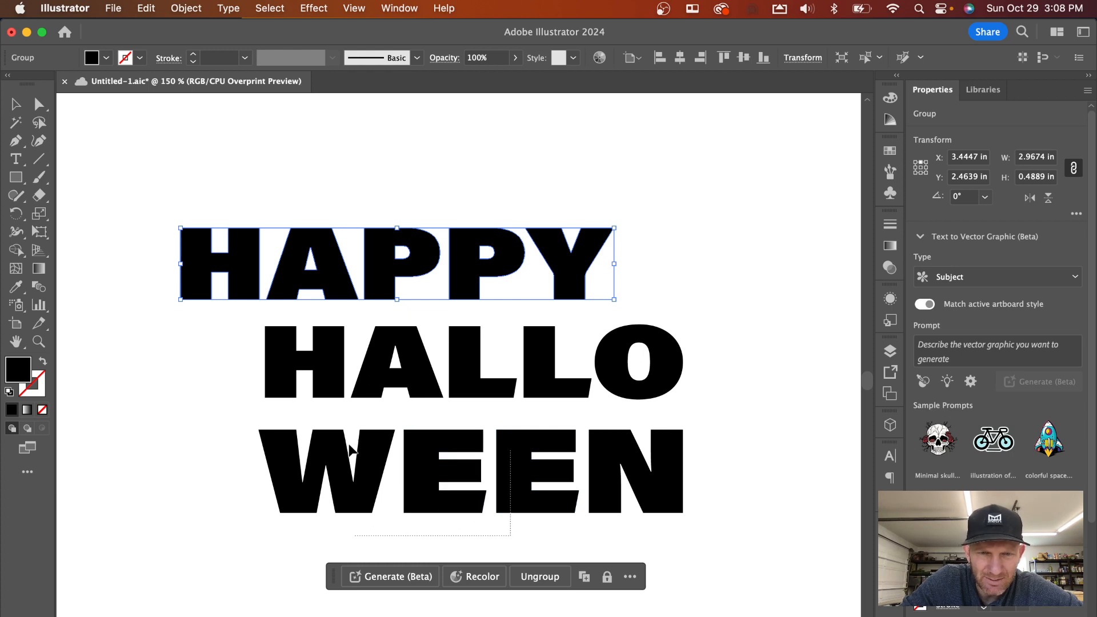
{"action": "left_click", "coordinate": [372, 456]}
{"action": "left_click_drag", "start_coordinate": [376, 457], "coordinate": [332, 455]}
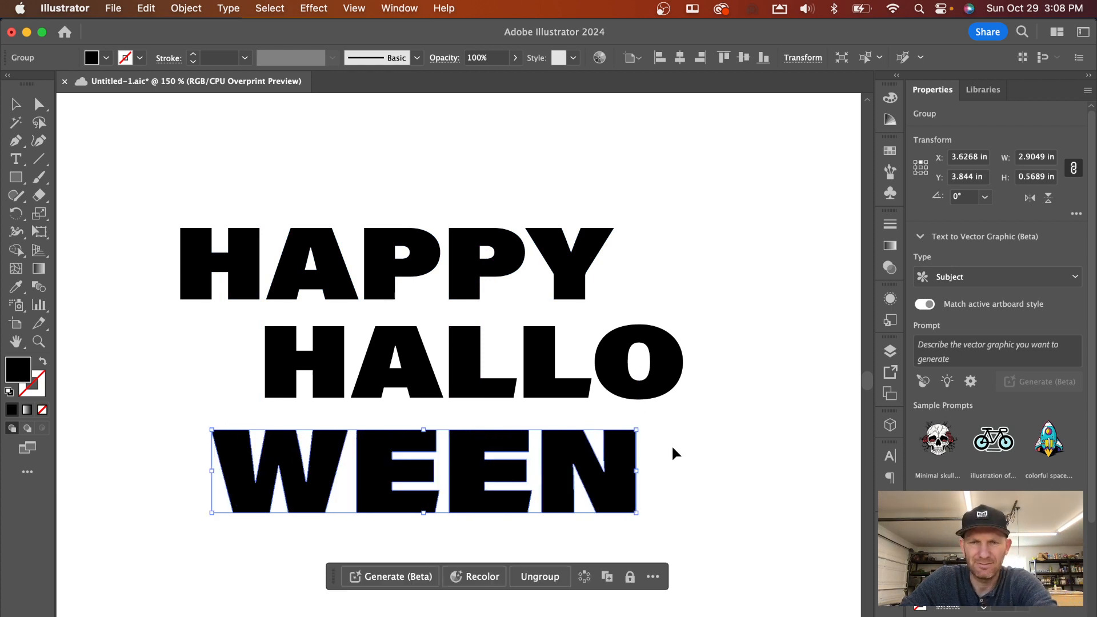
{"action": "key", "text": "Right"}
{"action": "key", "text": "Right"}
{"action": "key", "text": "Right"}
{"action": "left_click", "coordinate": [697, 443]}
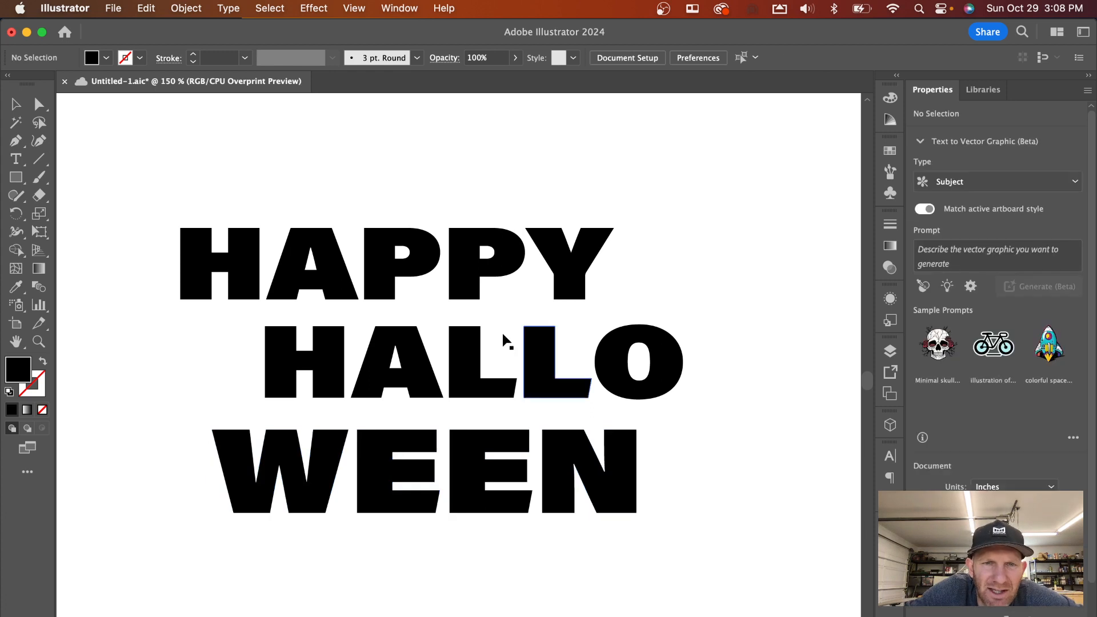
Step: Move HAPPY horizontally to the right of HALLO's start, at about X 4.51 in, and fine-tune WEEN's position to X 3.63 in
{"action": "left_click", "coordinate": [389, 286]}
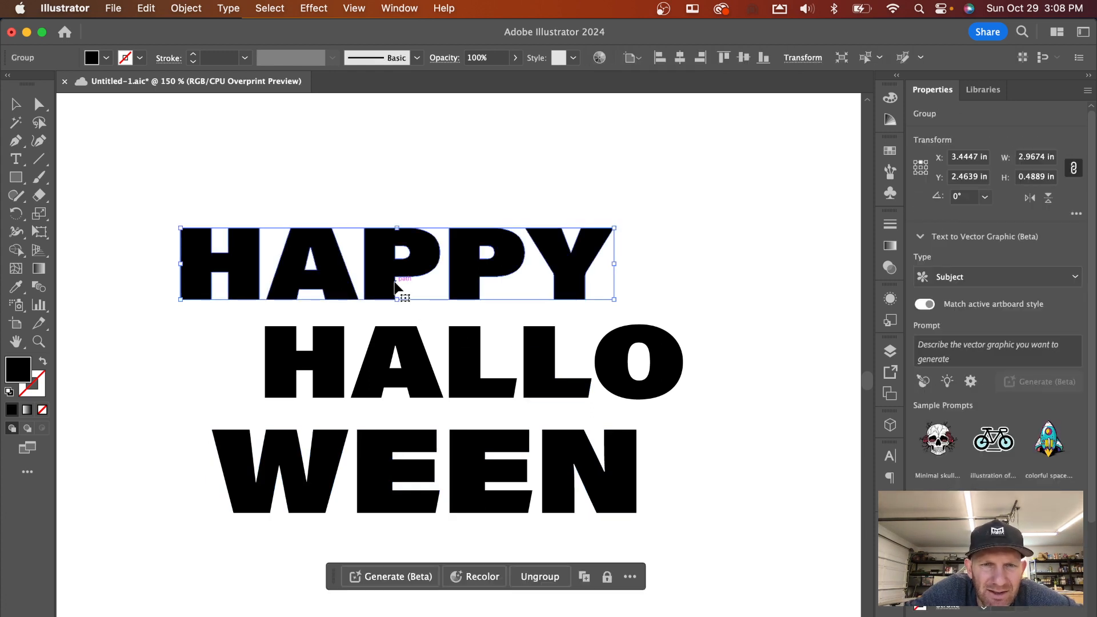
{"action": "left_click_drag", "start_coordinate": [388, 285], "coordinate": [543, 299]}
{"action": "left_click", "coordinate": [723, 413]}
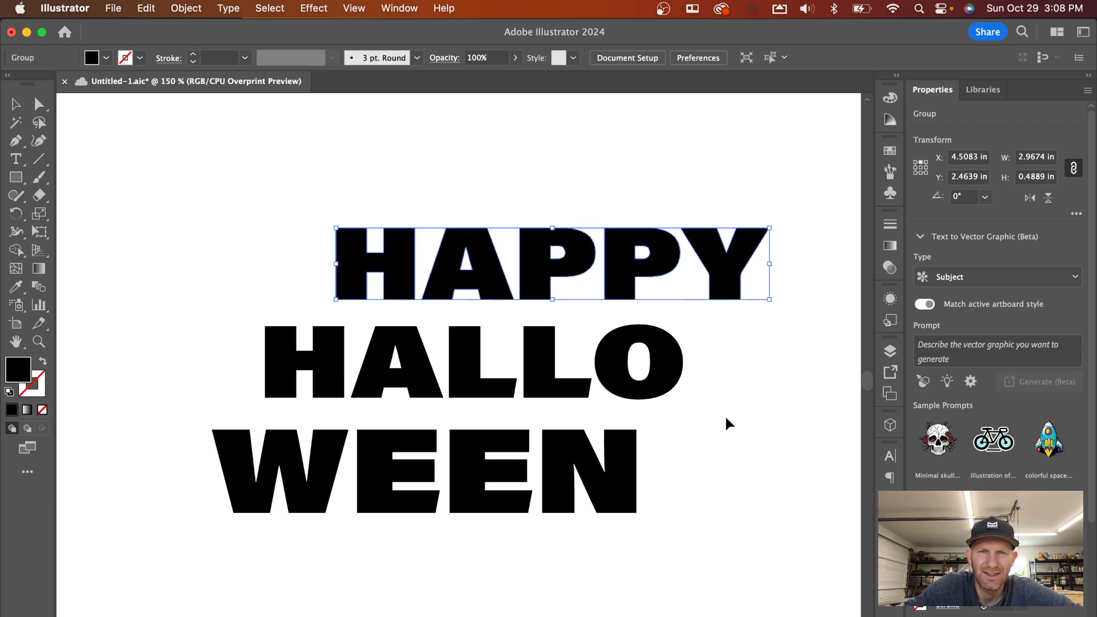
{"action": "left_click", "coordinate": [466, 462]}
{"action": "mouse_move", "coordinate": [480, 465]}
{"action": "left_mouse_down"}
{"action": "mouse_move", "coordinate": [540, 464]}
{"action": "mouse_move", "coordinate": [473, 467]}
{"action": "left_mouse_up"}
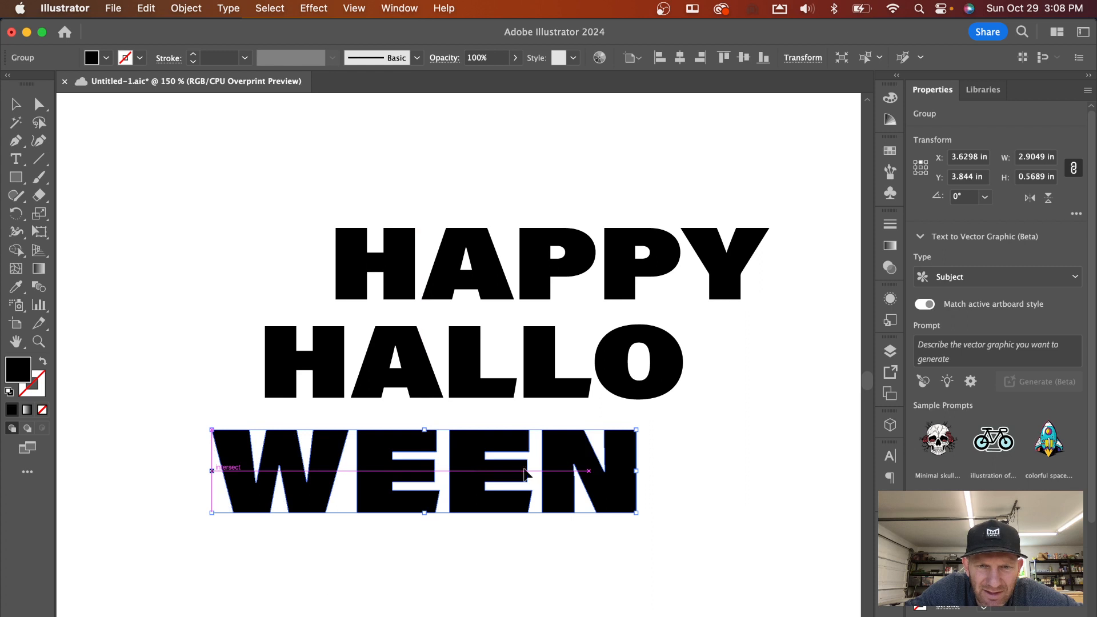
{"action": "left_click", "coordinate": [743, 477]}
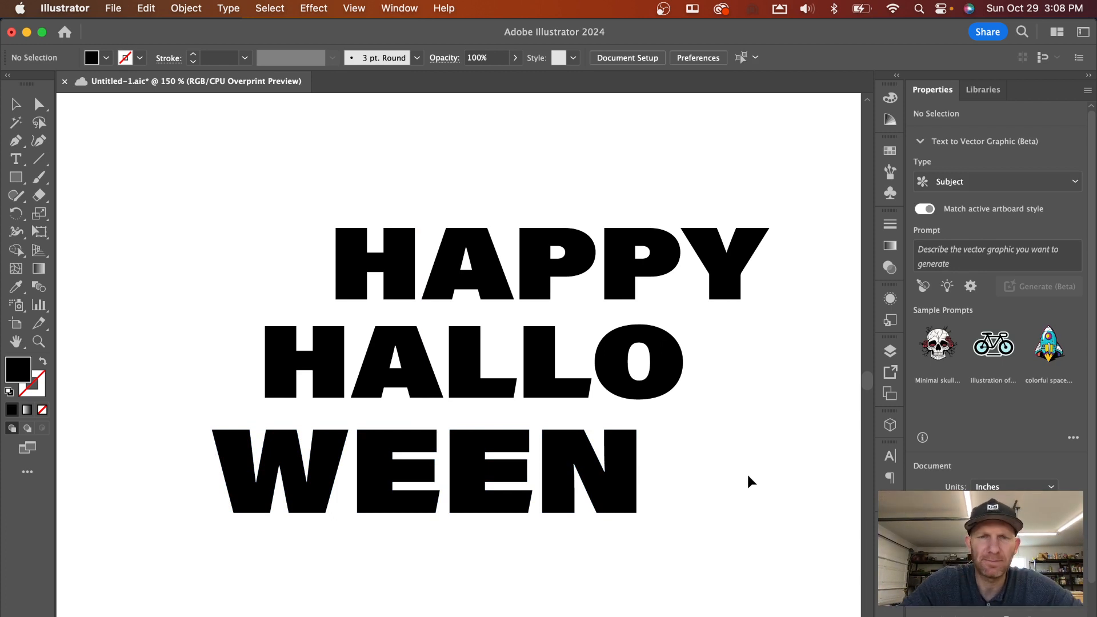
{"action": "left_click", "coordinate": [37, 162]}
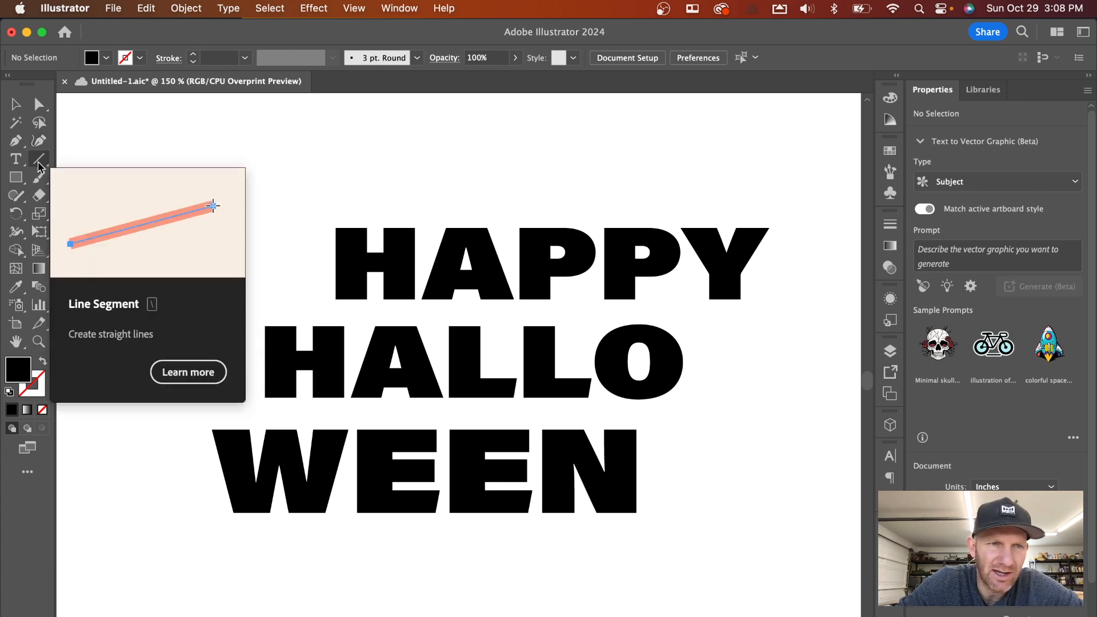
{"action": "left_click", "coordinate": [39, 162]}
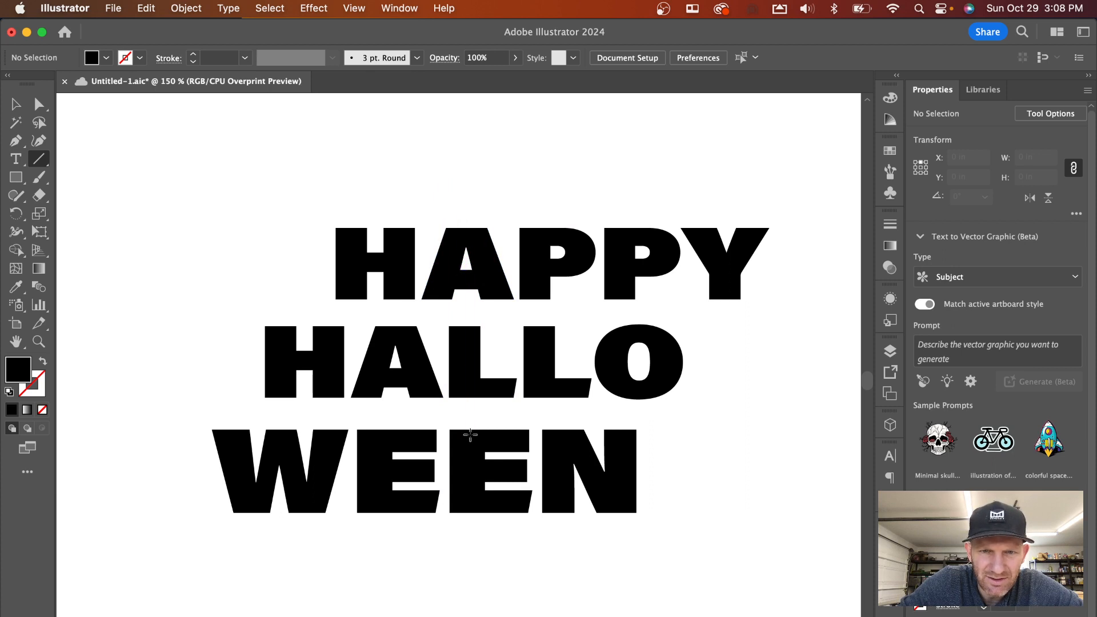
{"action": "key", "text": "v"}
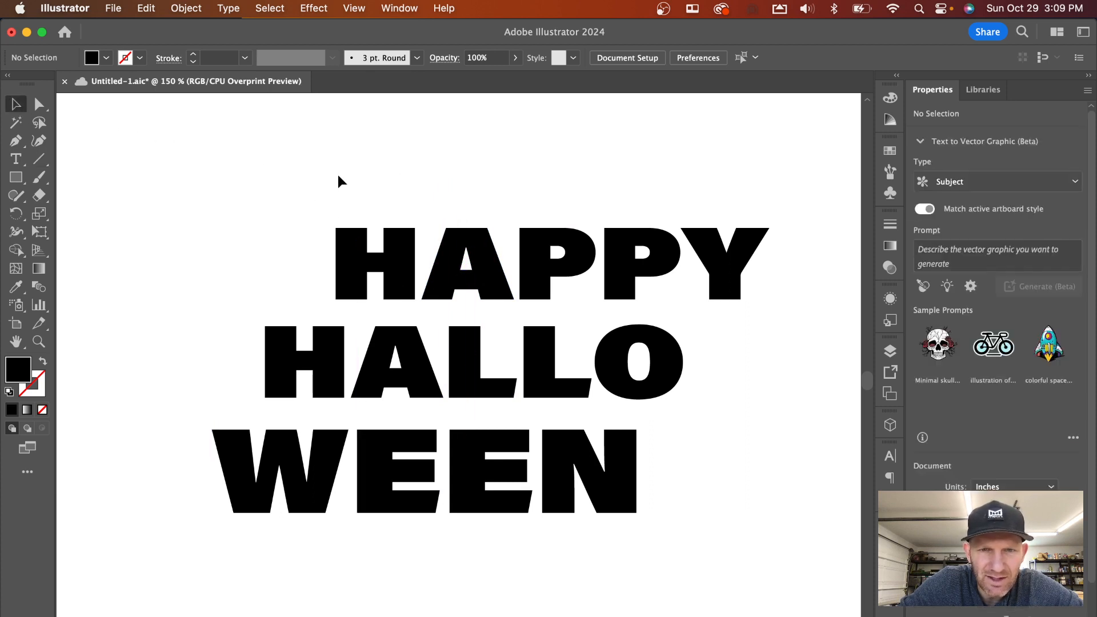
Step: Delete the inner counters of the A and both P letters in HAPPY so these letters are solid
{"action": "left_click", "coordinate": [455, 252]}
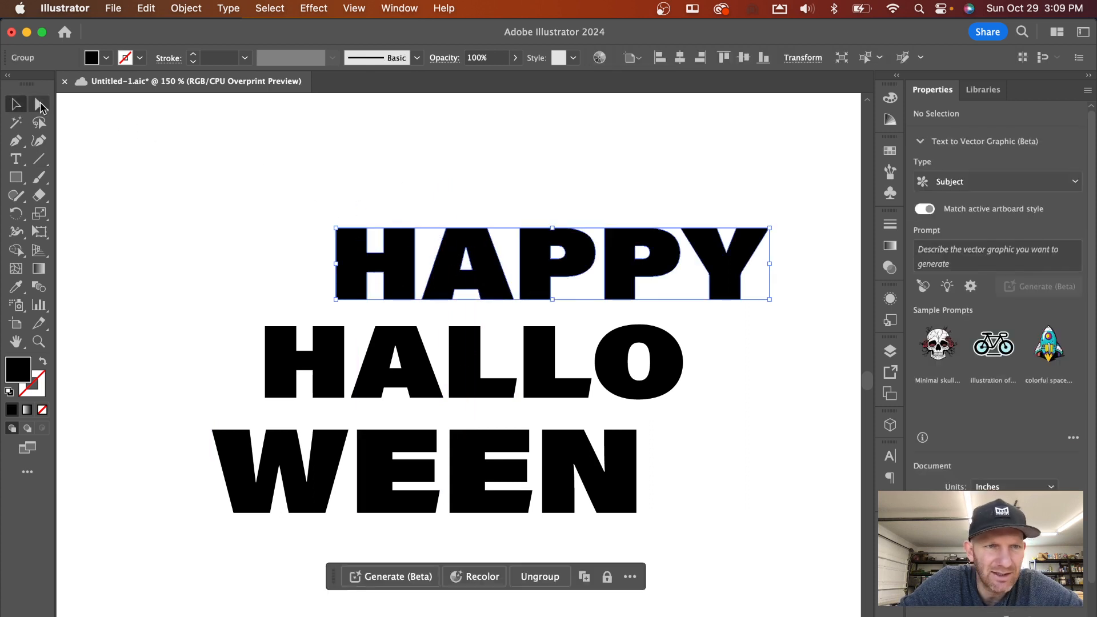
{"action": "left_click", "coordinate": [40, 105]}
{"action": "left_click", "coordinate": [476, 196]}
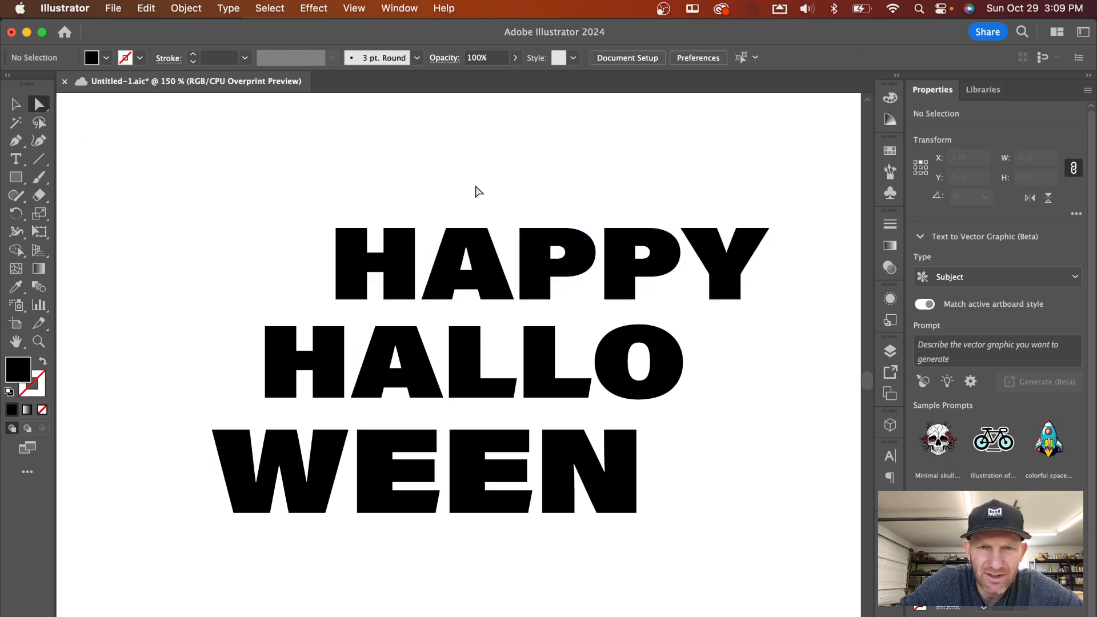
{"action": "left_click_drag", "start_coordinate": [461, 240], "coordinate": [505, 250]}
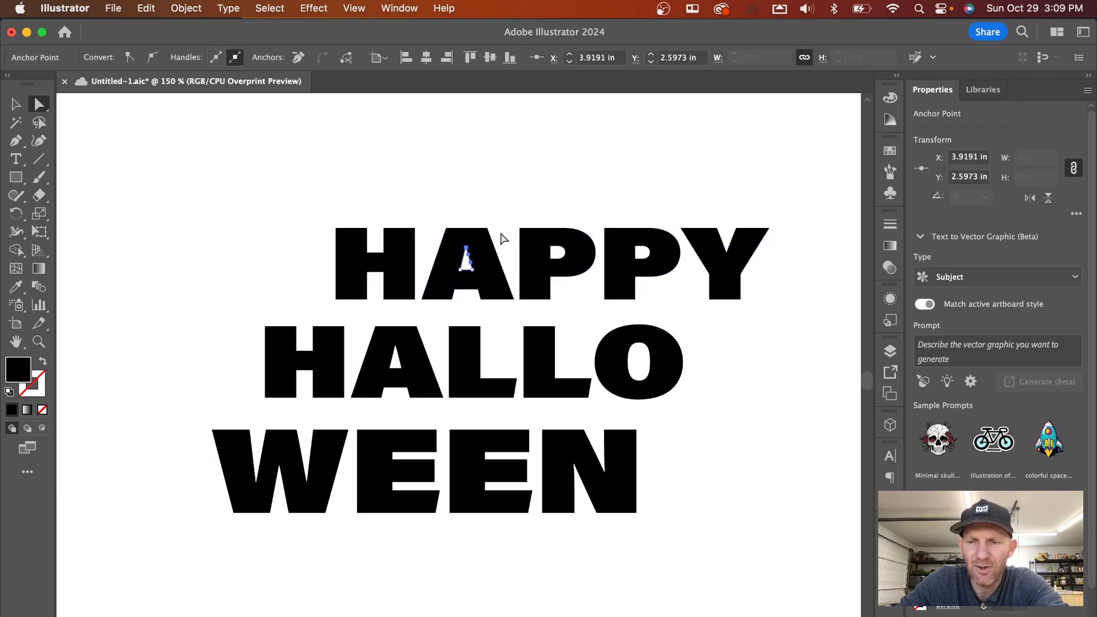
{"action": "left_click", "coordinate": [552, 251]}
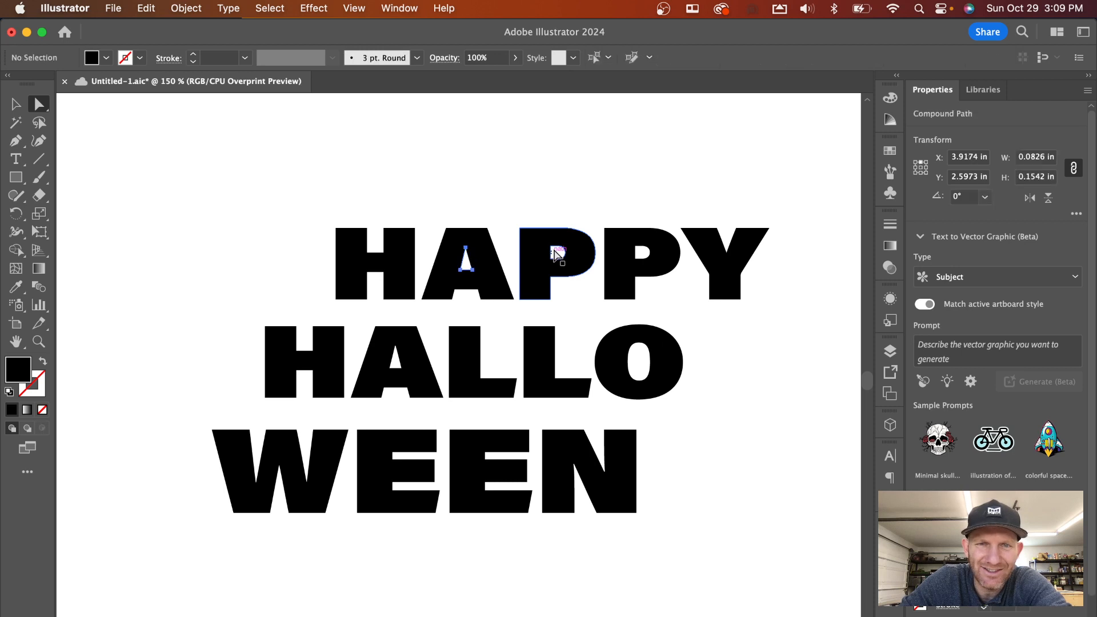
{"action": "key", "text": "Delete"}
{"action": "left_click", "coordinate": [558, 247]}
{"action": "key", "text": "Delete"}
{"action": "key", "text": "Delete"}
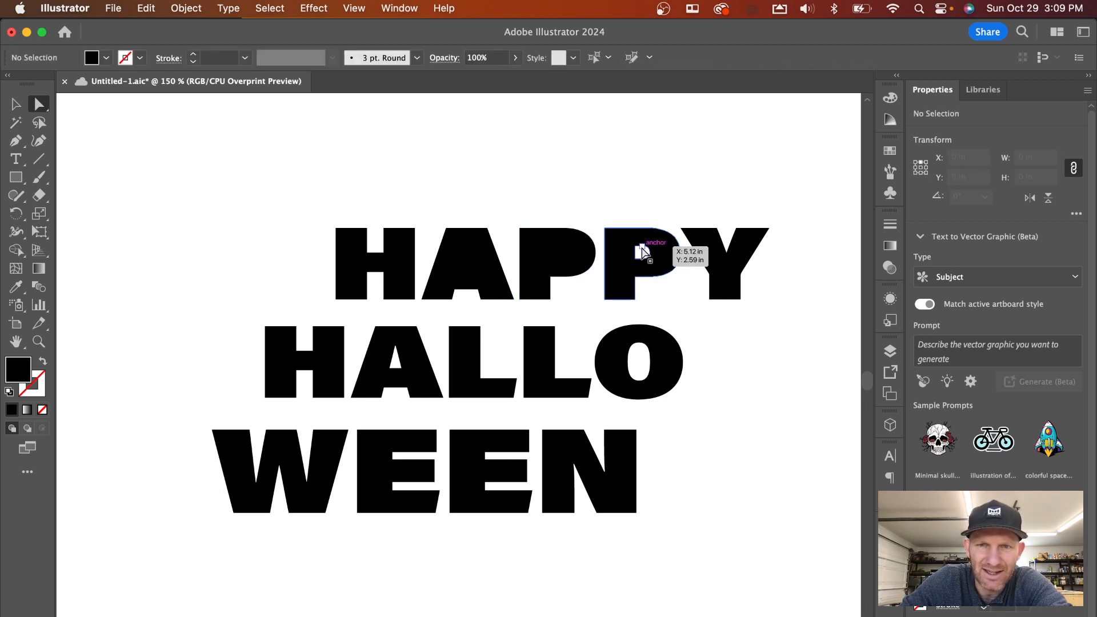
{"action": "left_click", "coordinate": [641, 251]}
{"action": "key", "text": "Delete"}
{"action": "key", "text": "Delete"}
Step: Delete the inner counters of the O and the A in HALLO
{"action": "left_click", "coordinate": [644, 346]}
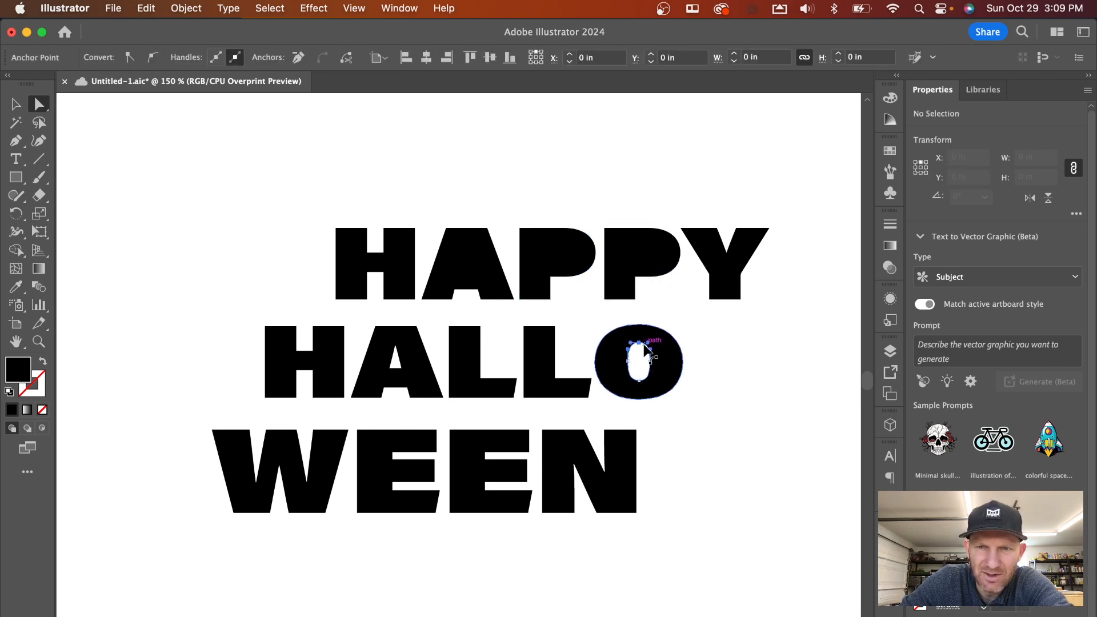
{"action": "key", "text": "Delete"}
{"action": "key", "text": "Delete"}
{"action": "left_click", "coordinate": [398, 355]}
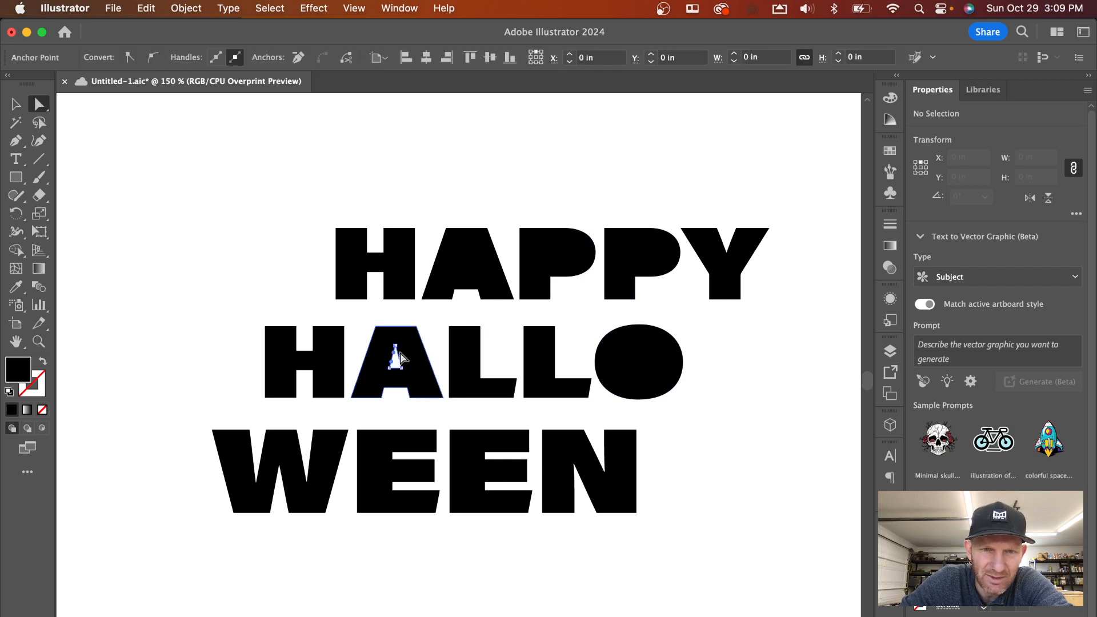
{"action": "key", "text": "Delete"}
{"action": "key", "text": "Delete"}
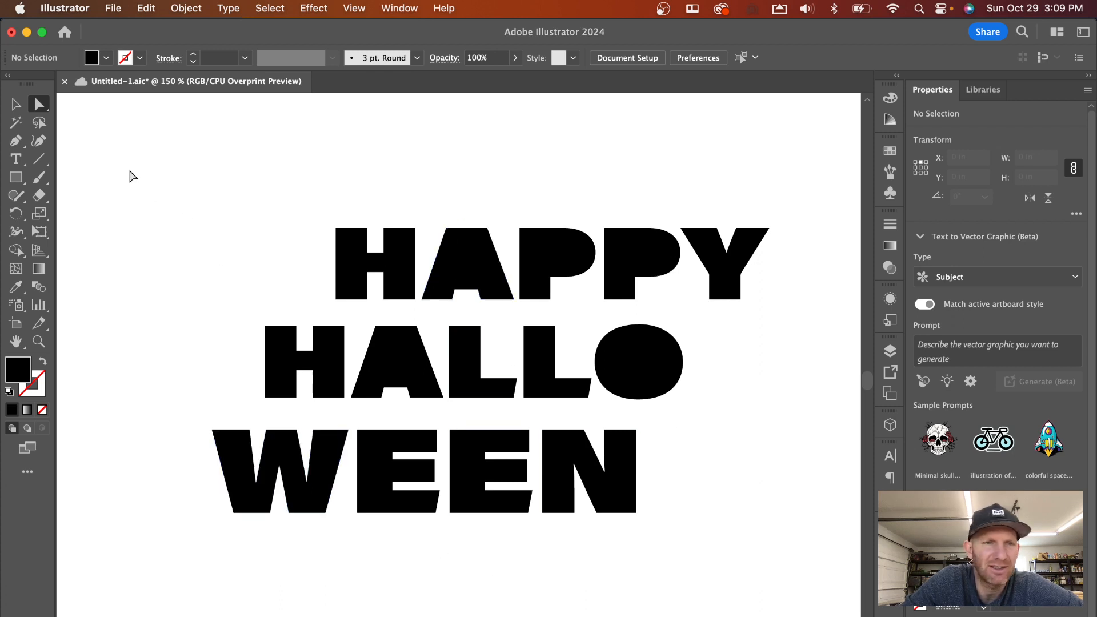
Step: Draw a vertical line about 2.3 in long through all three words, crossing HAPPY's A, HALLO's first L and WEEN's second E
{"action": "left_click", "coordinate": [38, 160]}
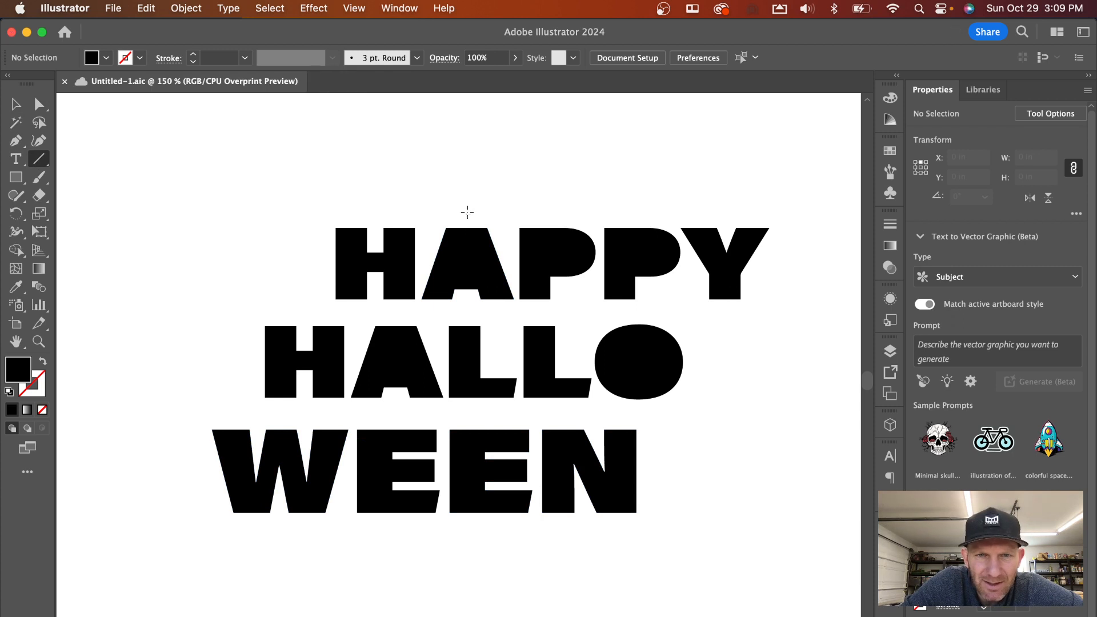
{"action": "left_click_drag", "start_coordinate": [467, 212], "coordinate": [467, 545]}
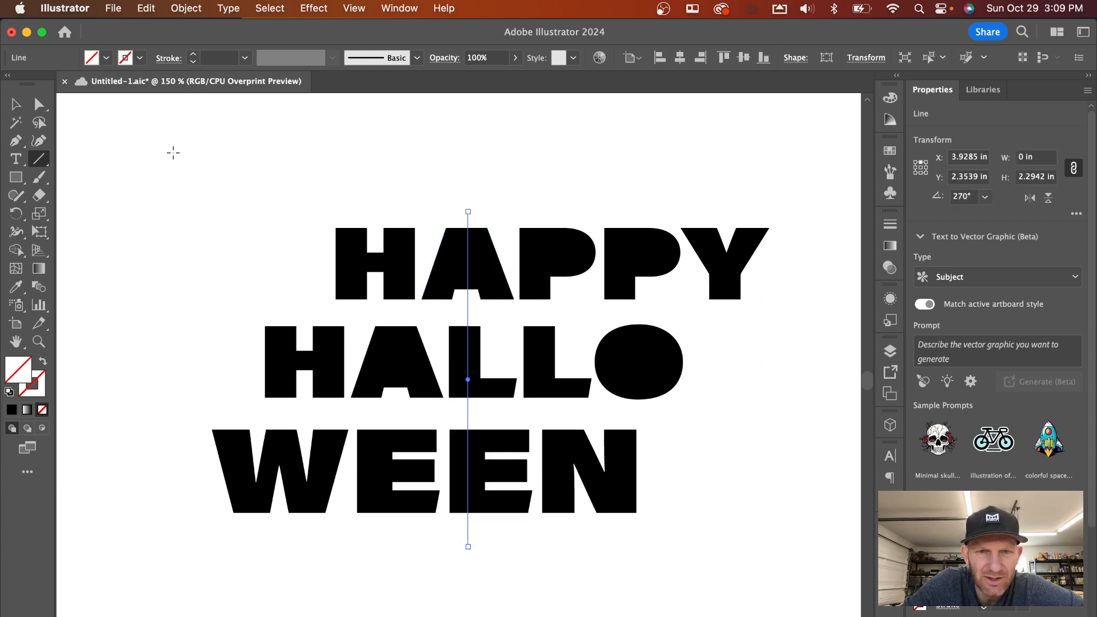
{"action": "left_click", "coordinate": [16, 105]}
{"action": "left_click", "coordinate": [289, 147]}
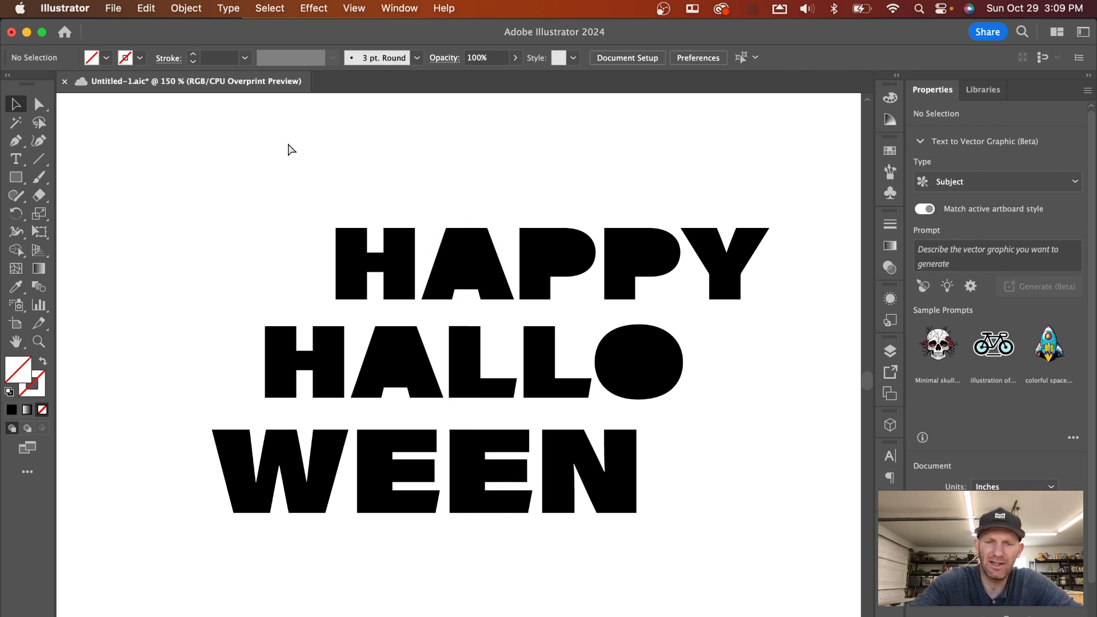
Step: Split the three words along the vertical line with Pathfinder Divide, using Outline view to check the line and the cut
{"action": "key", "text": "super+y"}
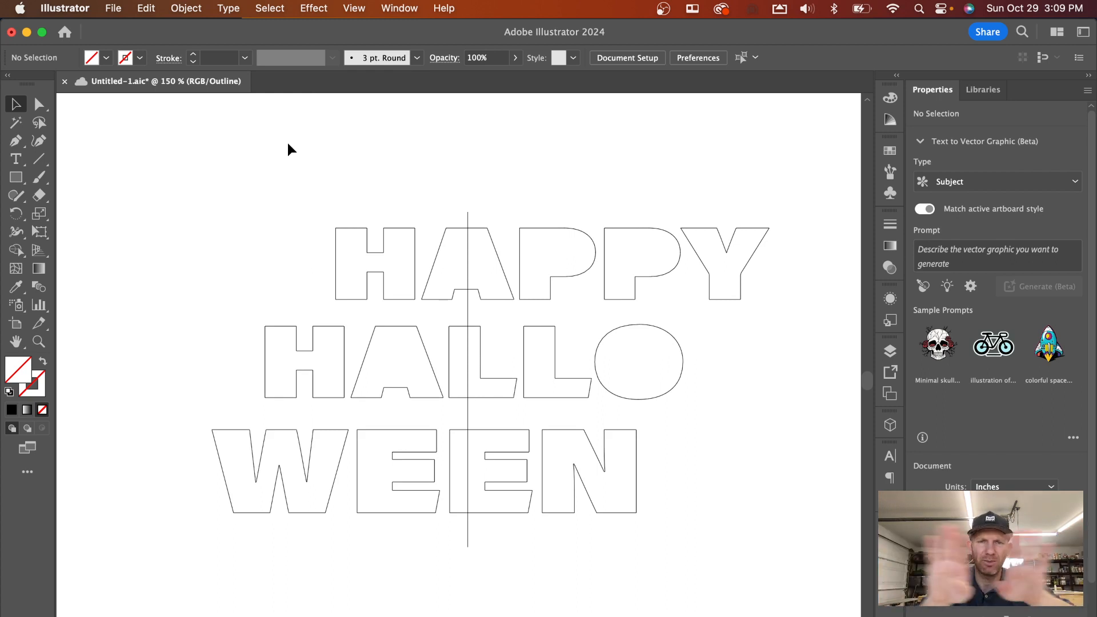
{"action": "left_click_drag", "start_coordinate": [151, 156], "coordinate": [785, 592]}
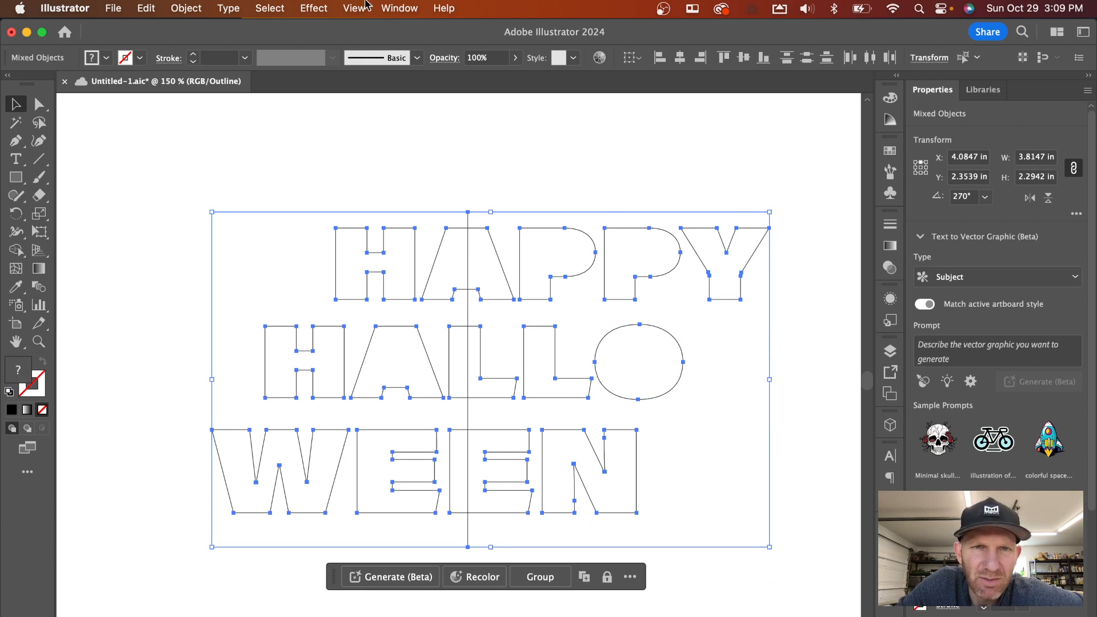
{"action": "left_click", "coordinate": [400, 8]}
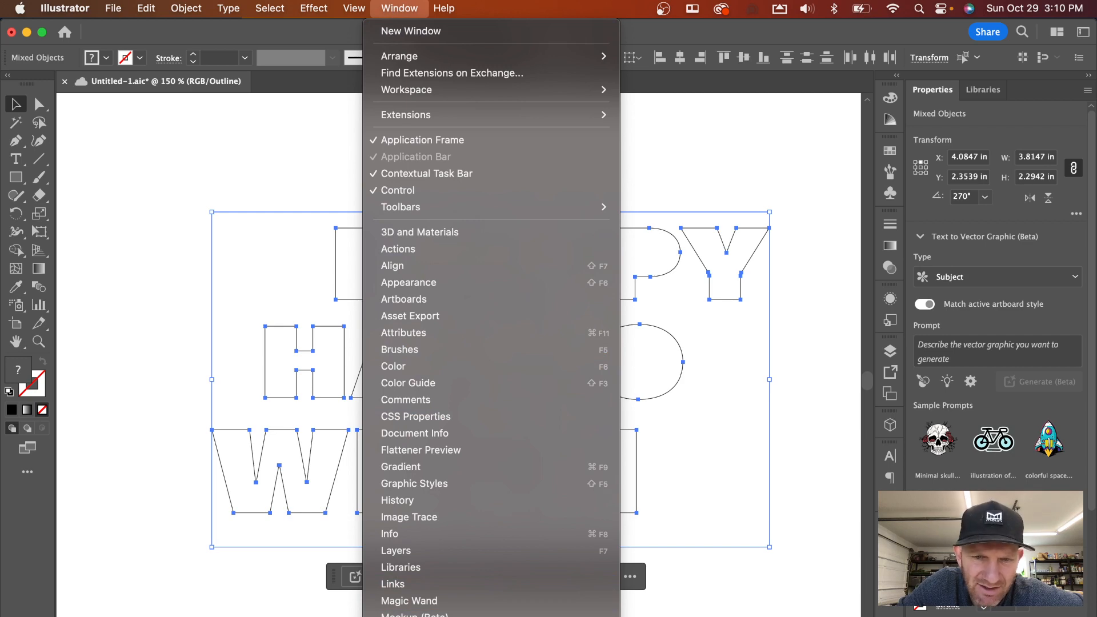
{"action": "key", "text": "shift+super+F9"}
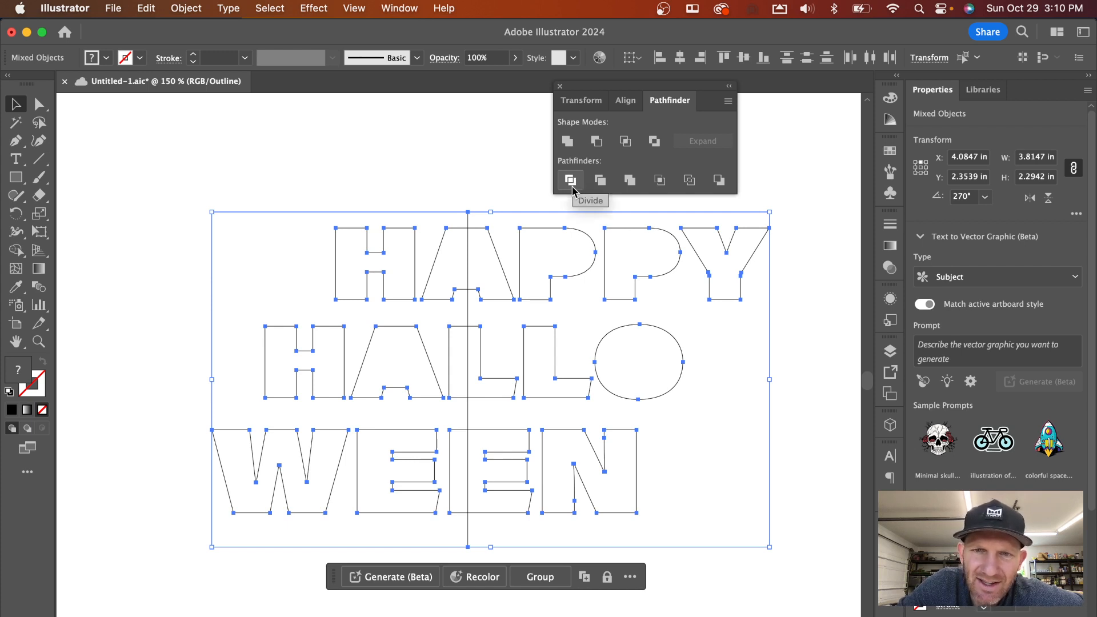
{"action": "left_click", "coordinate": [572, 187]}
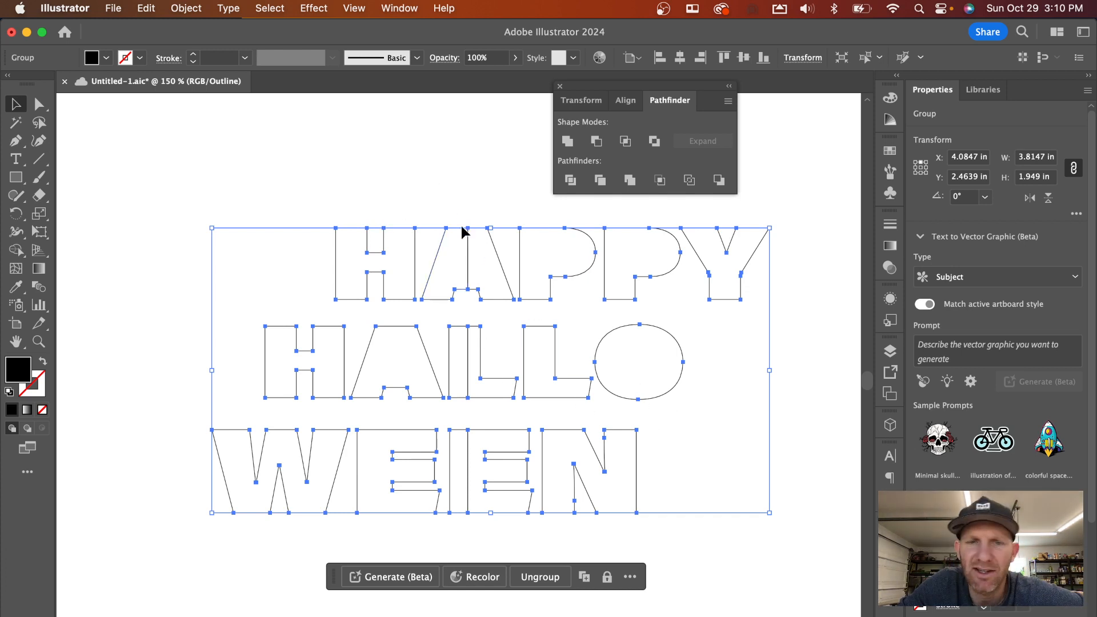
{"action": "left_click", "coordinate": [452, 205]}
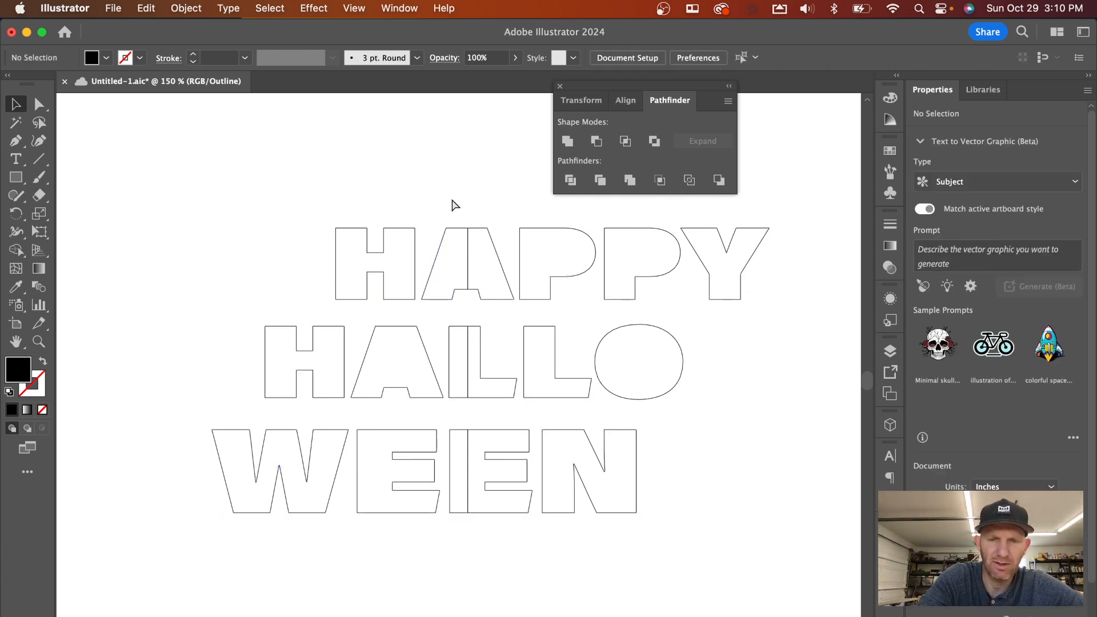
{"action": "key", "text": "super+y"}
Step: Ungroup the divided lettering into separate letter pieces
{"action": "left_click_drag", "start_coordinate": [210, 182], "coordinate": [460, 543]}
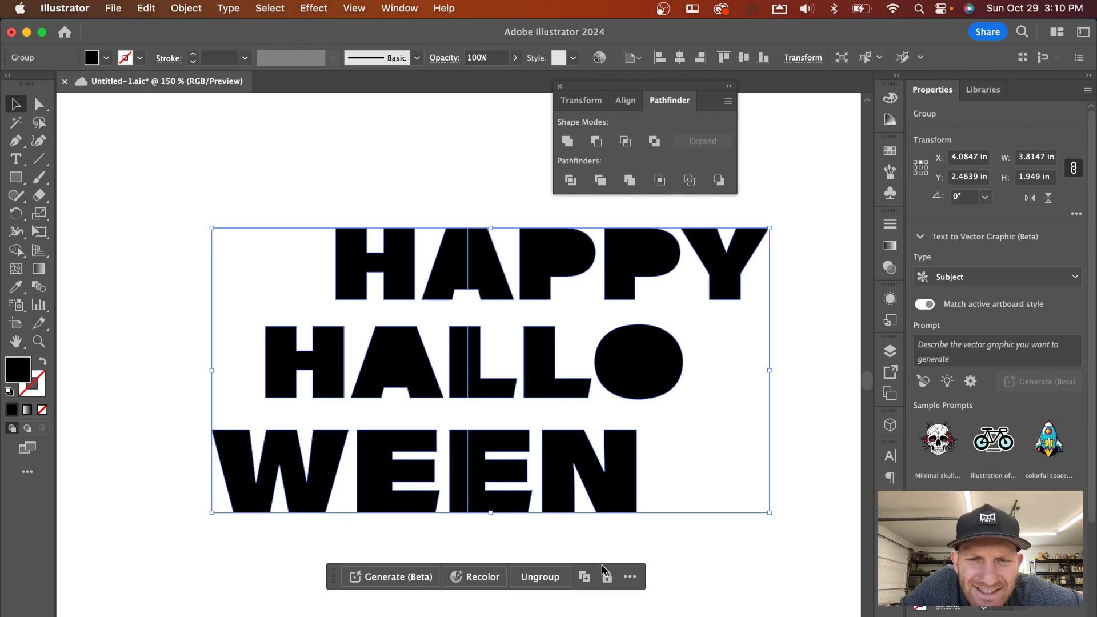
{"action": "left_click", "coordinate": [553, 581]}
{"action": "left_click", "coordinate": [536, 526]}
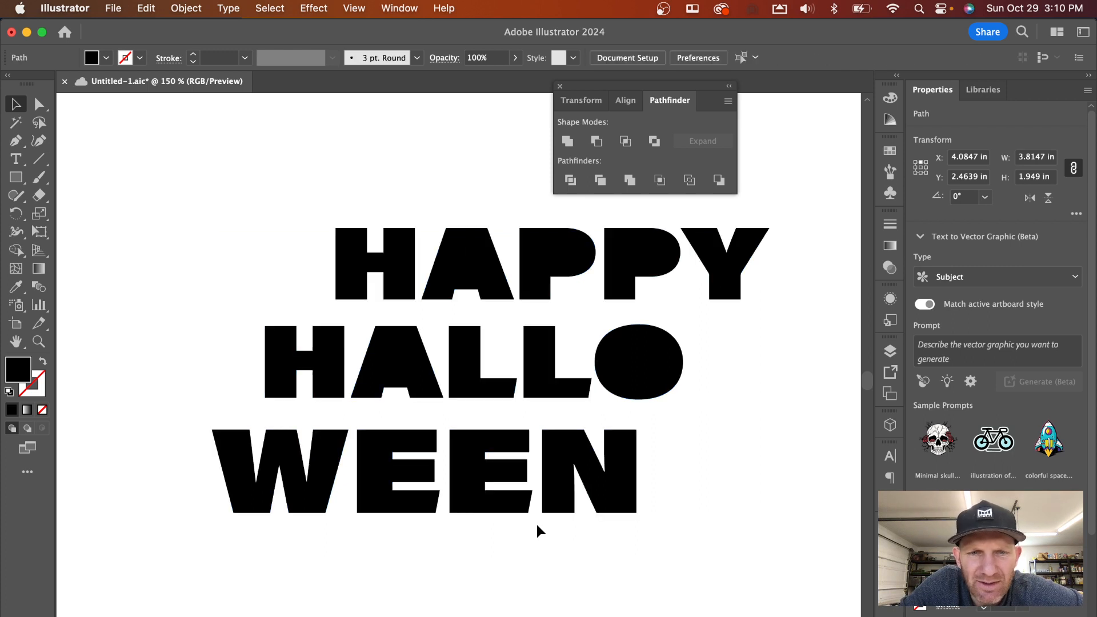
Step: Group all letter pieces left of the vertical cut and shift the group about 0.06 in left to open a gap
{"action": "left_click_drag", "start_coordinate": [149, 187], "coordinate": [461, 535]}
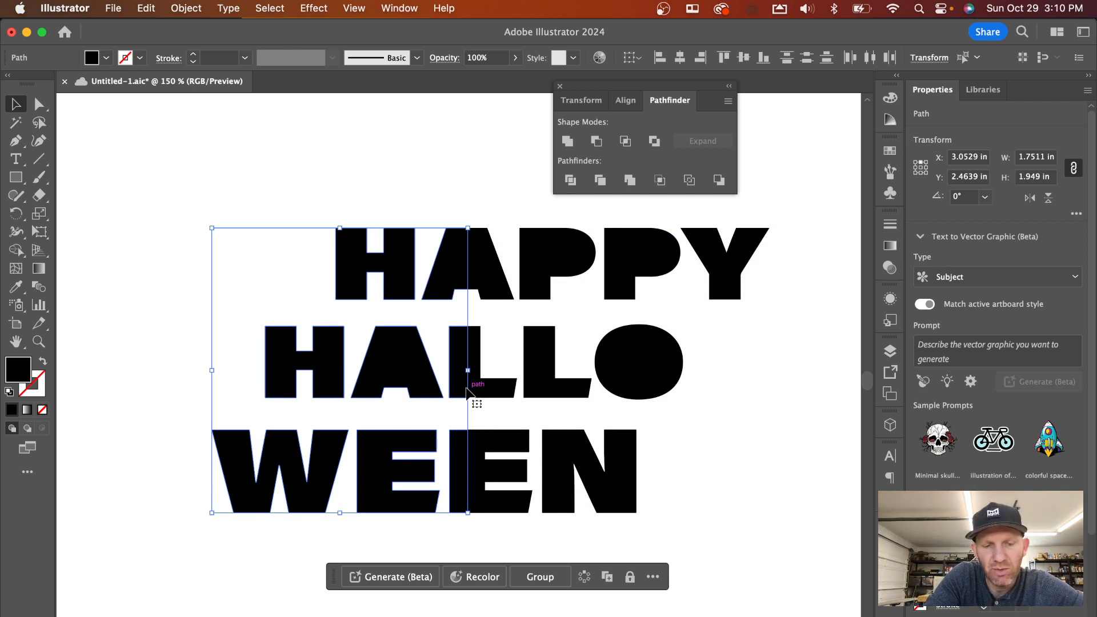
{"action": "key", "text": "super+g"}
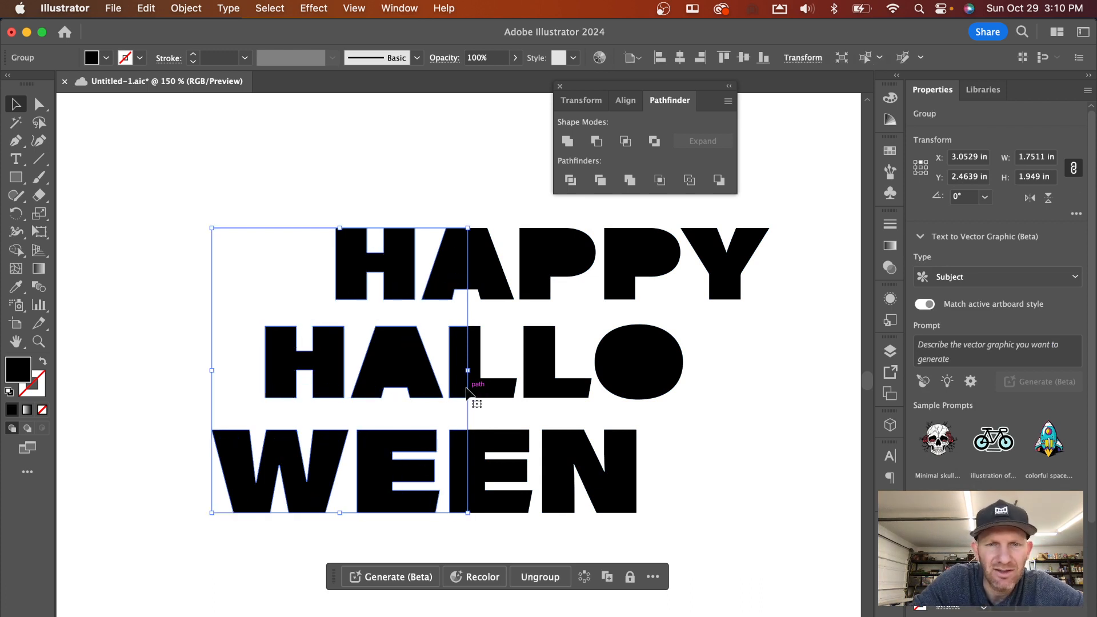
{"action": "left_click_drag", "start_coordinate": [458, 388], "coordinate": [449, 388]}
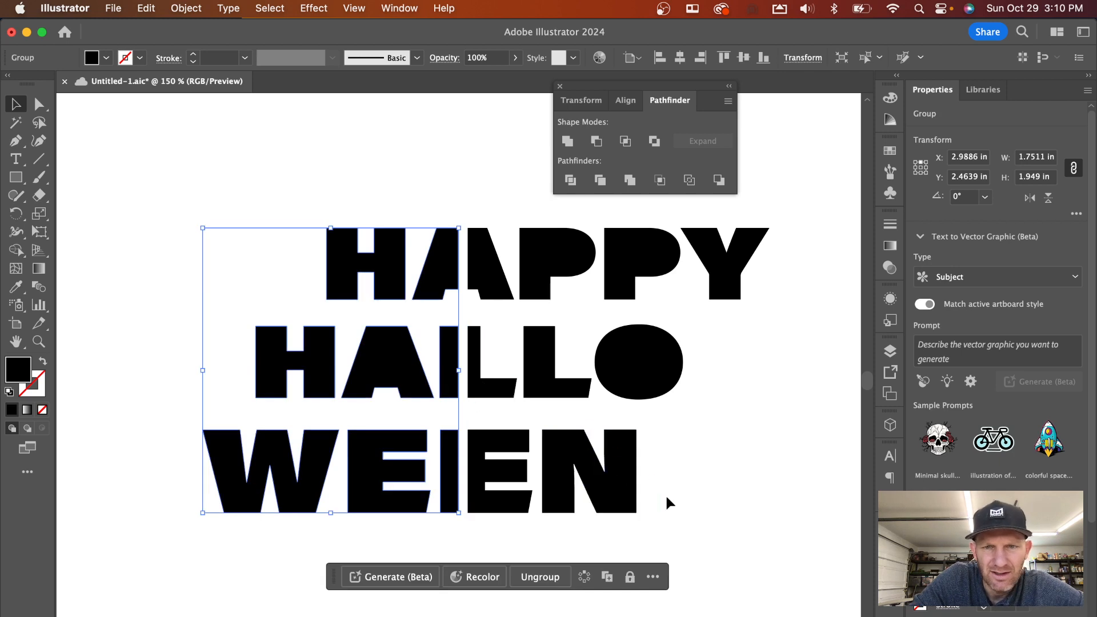
Step: Group all letter pieces right of the vertical cut
{"action": "left_click_drag", "start_coordinate": [767, 548], "coordinate": [485, 232]}
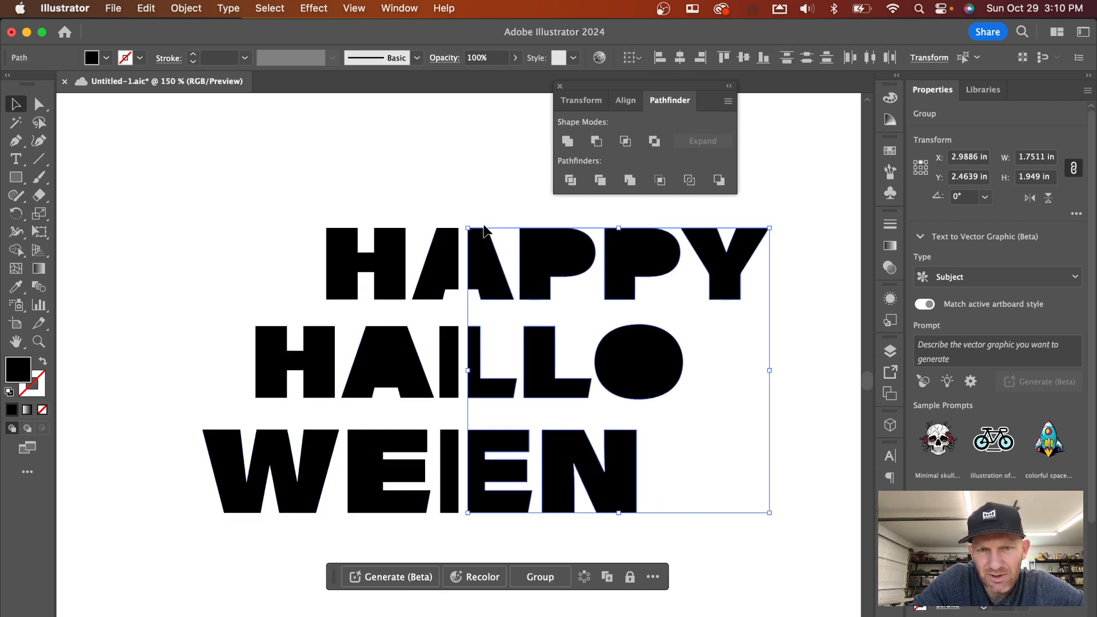
{"action": "key", "text": "super+g"}
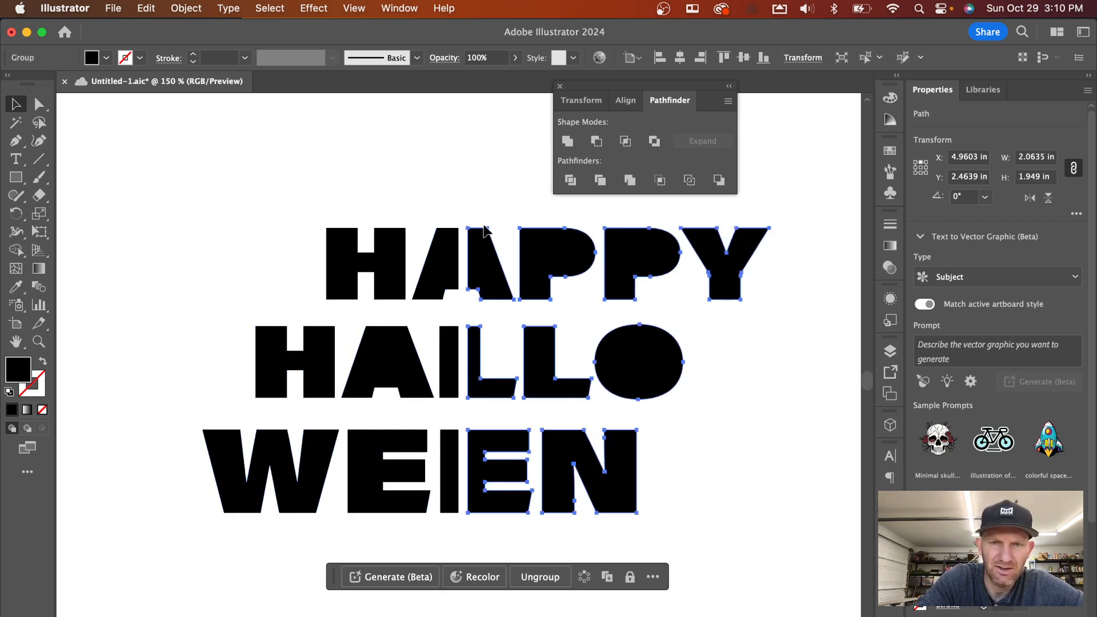
Step: Fill the left letter group with the dark burnt orange sampled from the colour strip below the artboard
{"action": "left_click", "coordinate": [807, 458]}
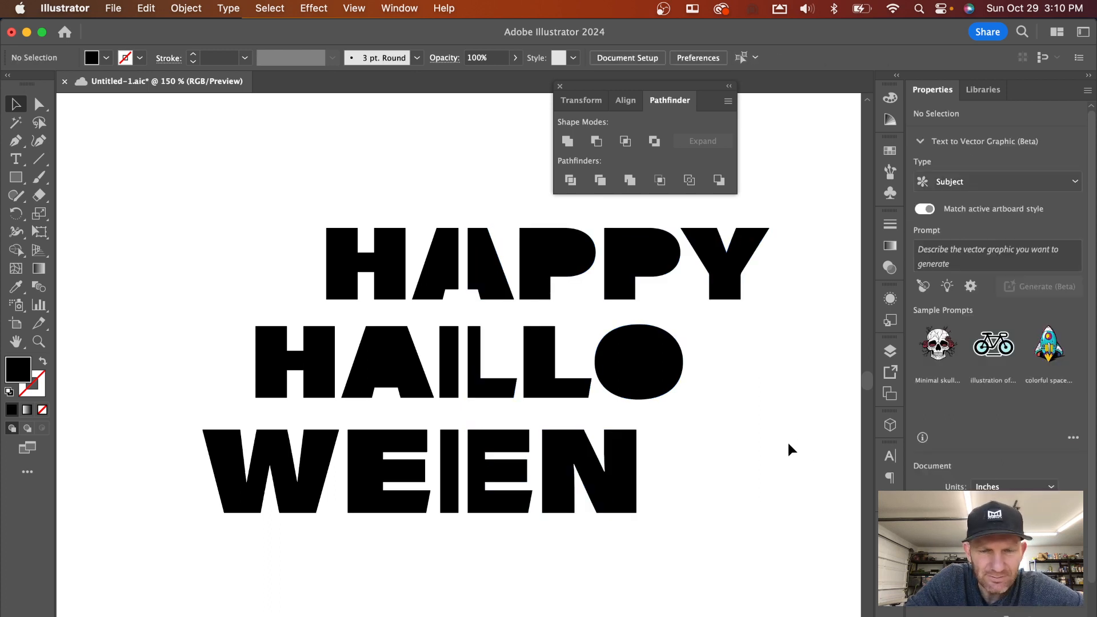
{"action": "scroll", "coordinate": [797, 454], "scroll_direction": "down", "scroll_amount": 2}
{"action": "scroll", "coordinate": [796, 497], "scroll_direction": "down", "scroll_amount": 5}
{"action": "scroll", "coordinate": [795, 497], "scroll_direction": "right", "scroll_amount": 5}
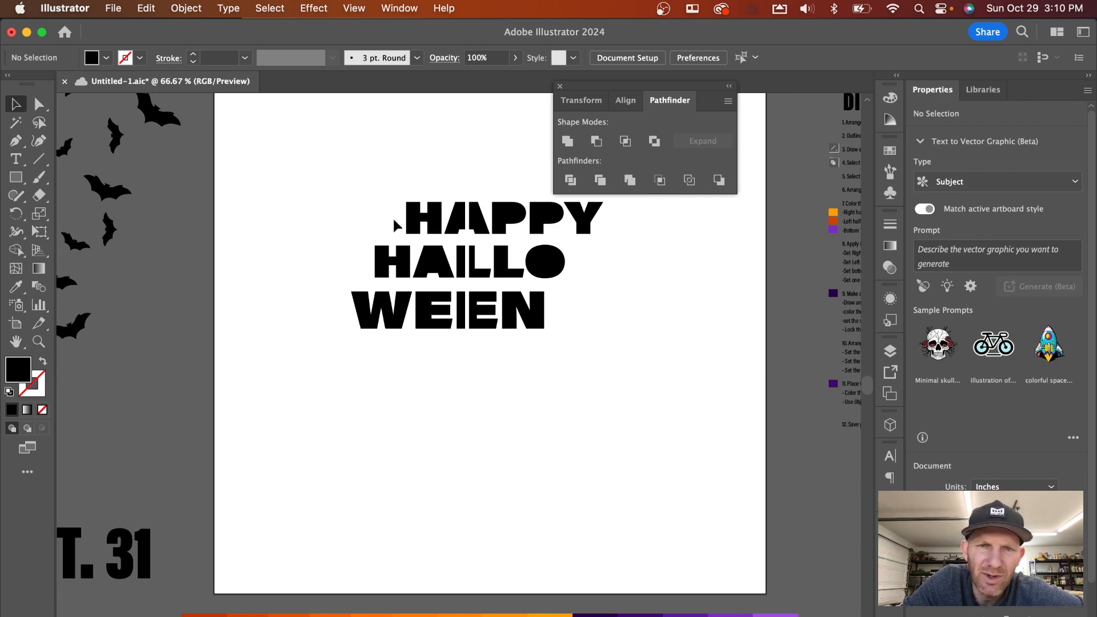
{"action": "left_click", "coordinate": [445, 260]}
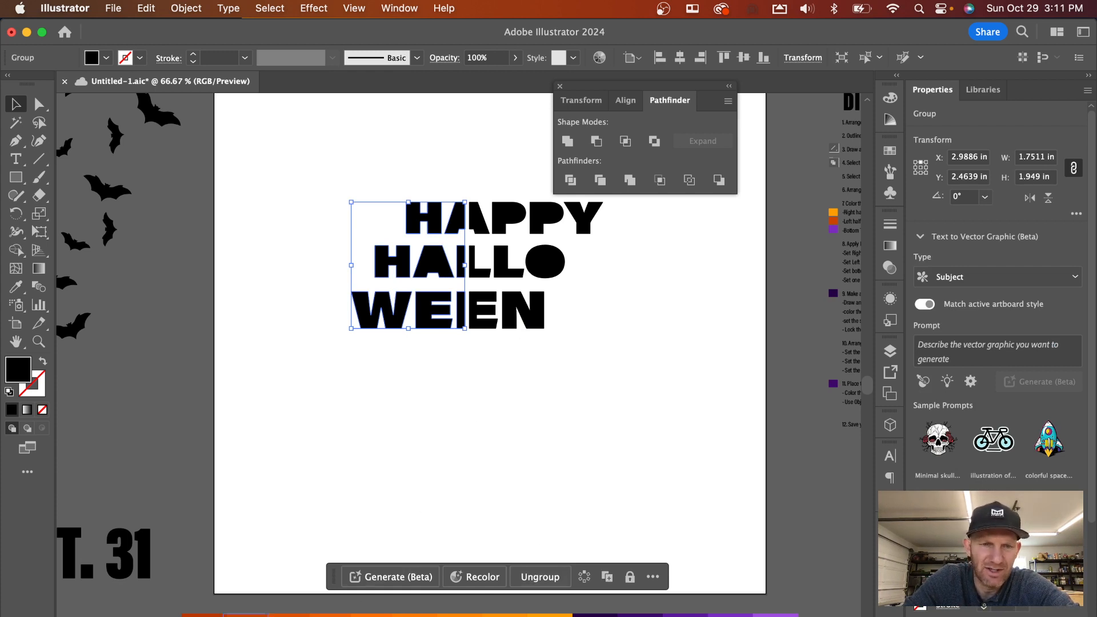
{"action": "key", "text": "i"}
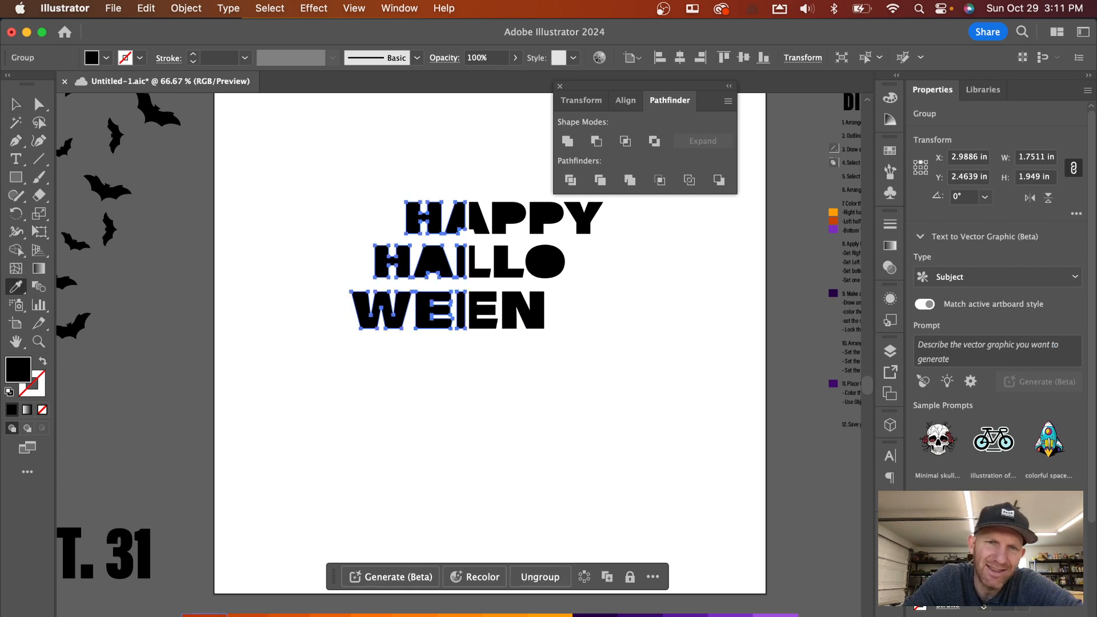
{"action": "left_click", "coordinate": [204, 615]}
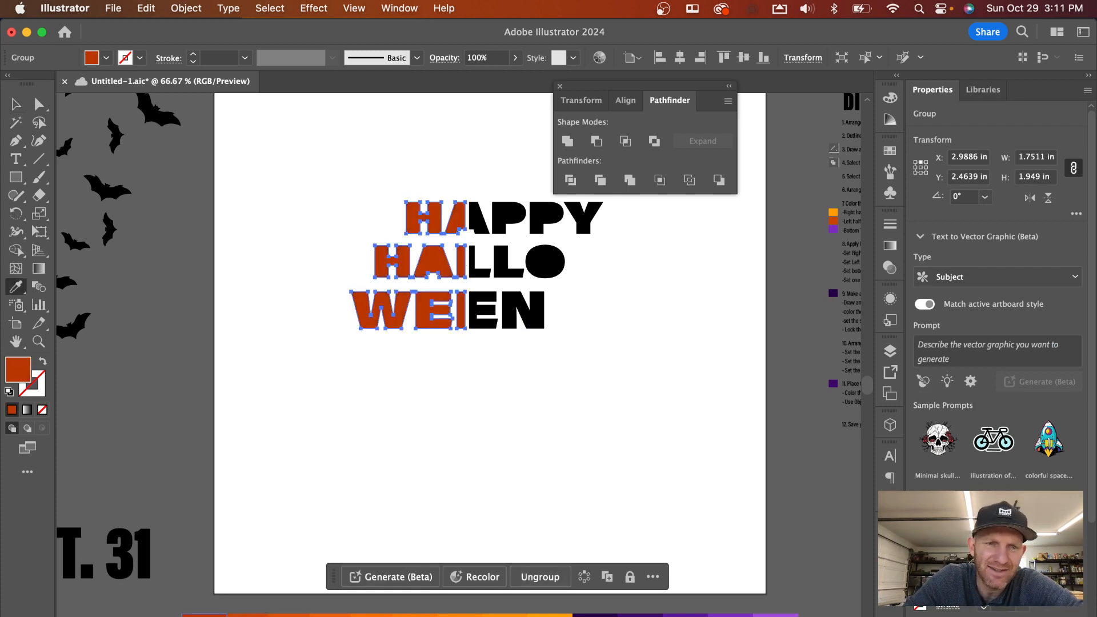
Step: Fill the right letter group with the bright orange sampled from the colour strip below the artboard
{"action": "left_click", "coordinate": [10, 110]}
{"action": "left_click", "coordinate": [485, 322]}
{"action": "key", "text": "i"}
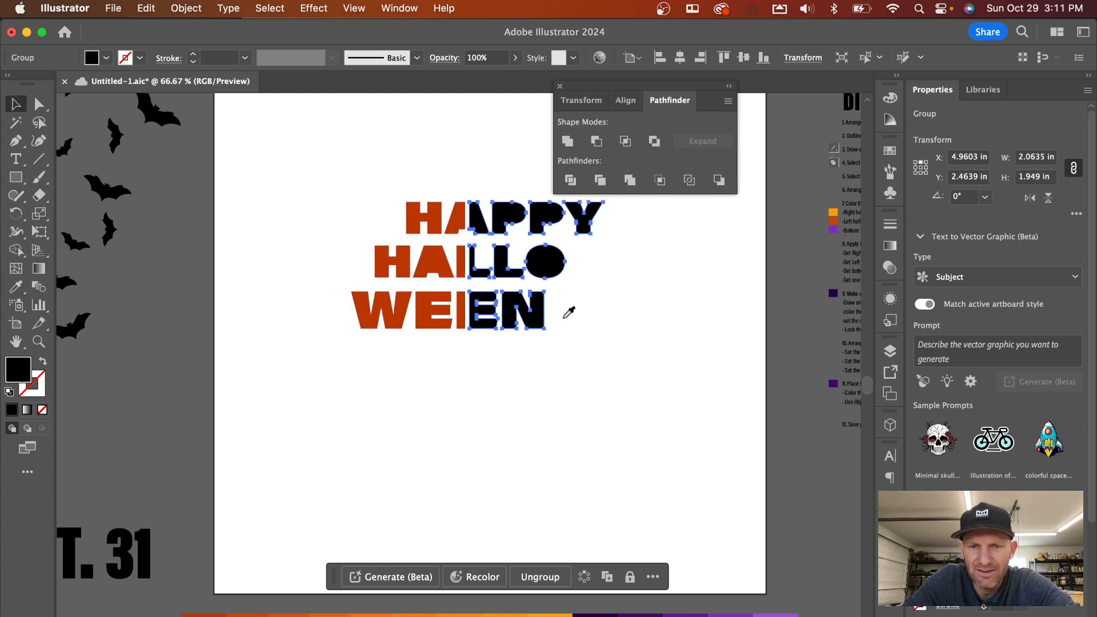
{"action": "left_click", "coordinate": [550, 615]}
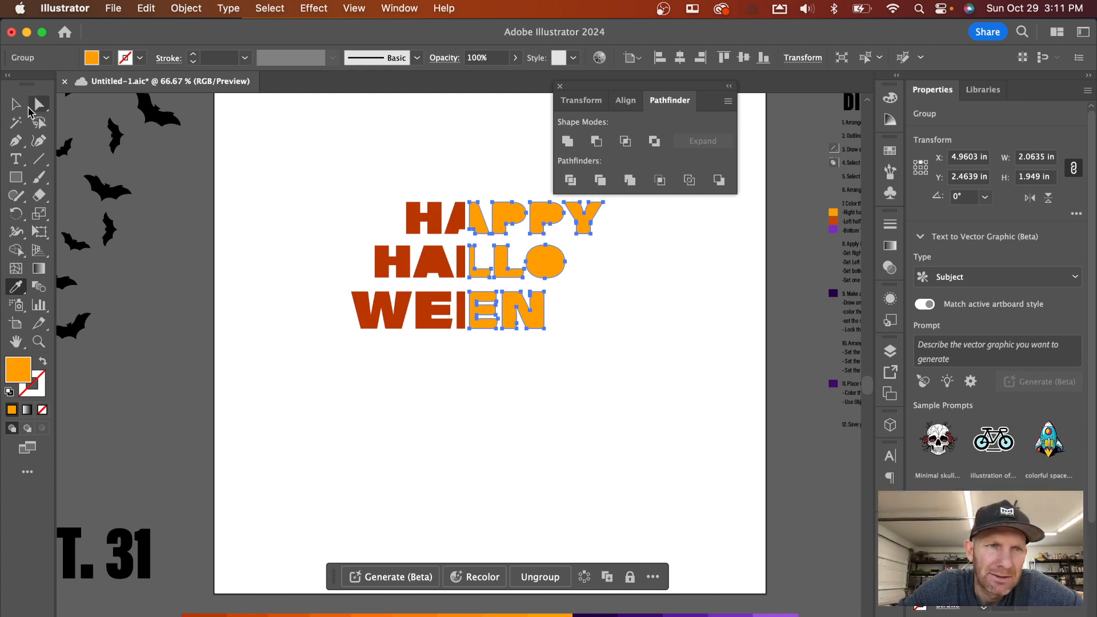
{"action": "left_click", "coordinate": [22, 108]}
{"action": "left_click", "coordinate": [590, 415]}
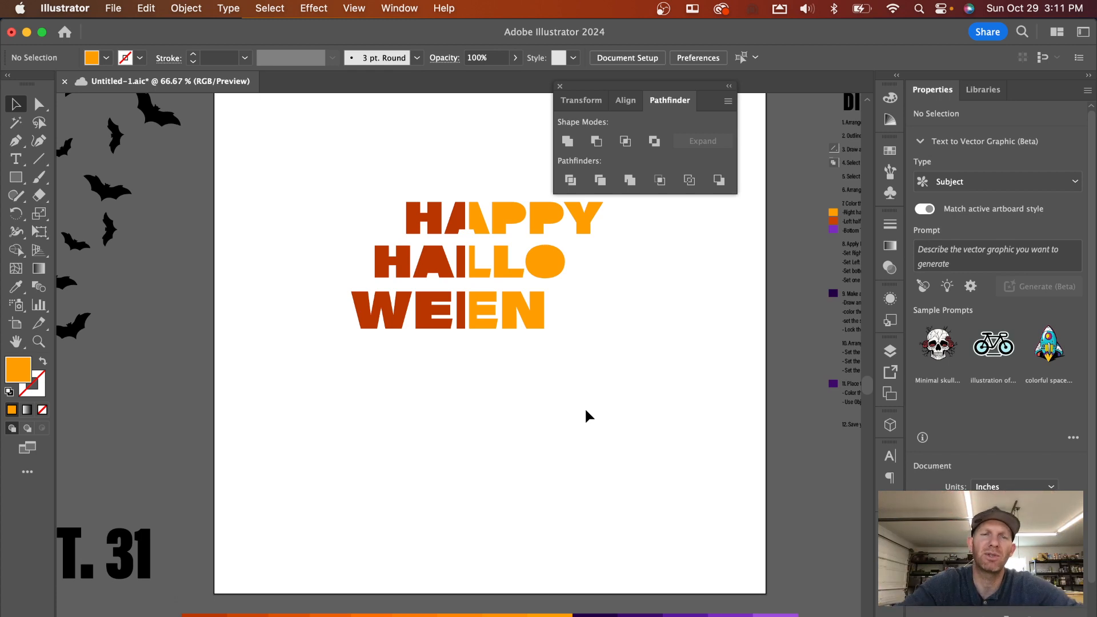
Step: Apply the 3D Rotate (Classic) effect to the dark orange left group with the Isometric Right position
{"action": "left_click", "coordinate": [429, 269]}
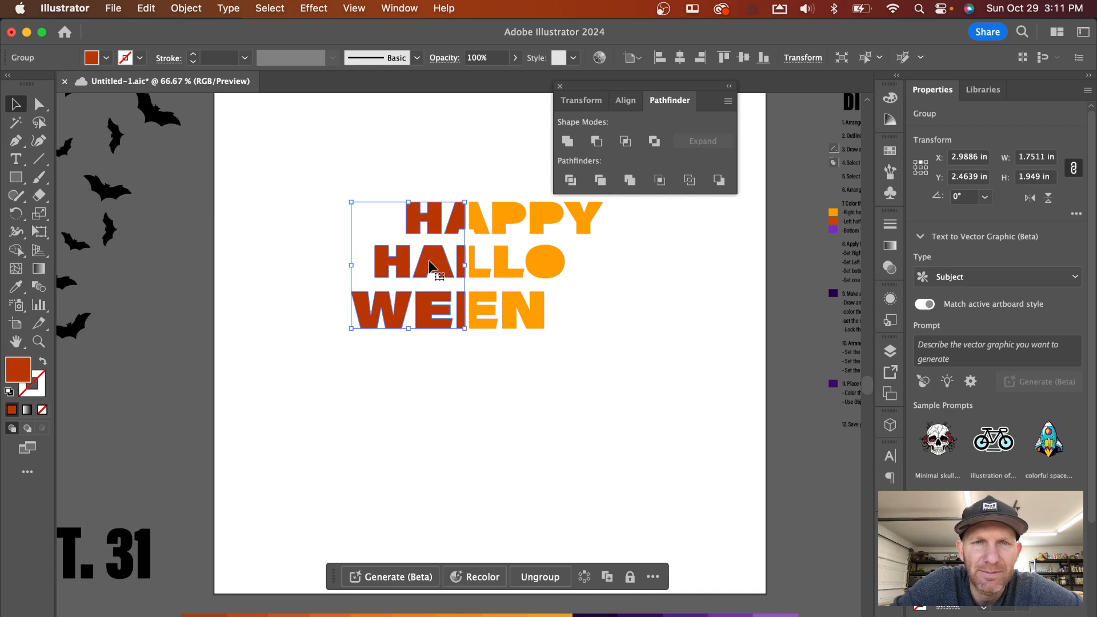
{"action": "left_click", "coordinate": [325, 9]}
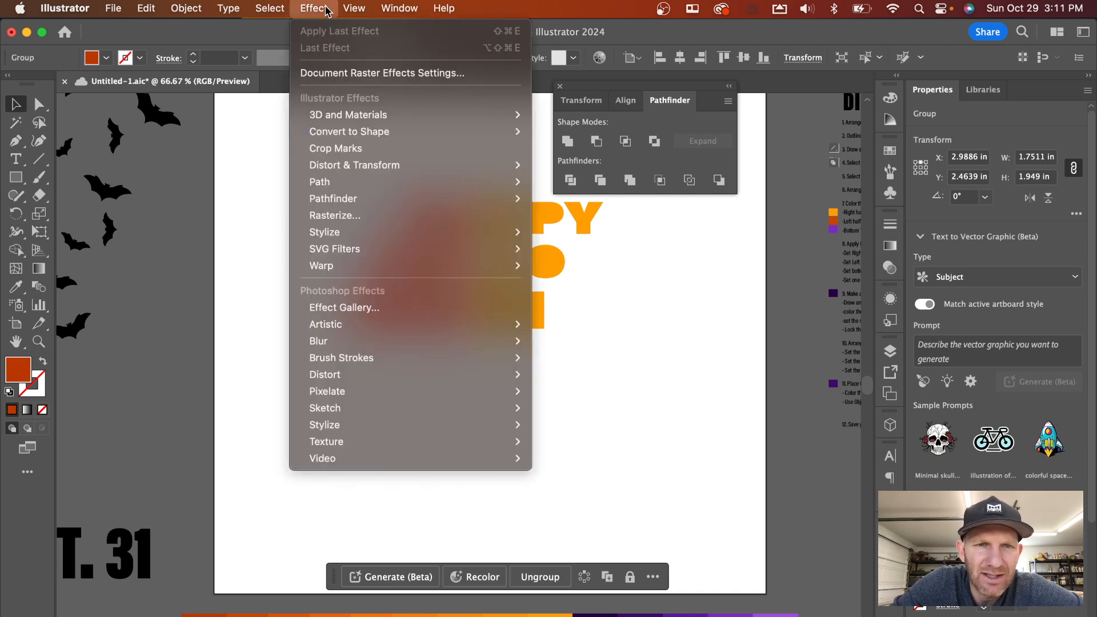
{"action": "mouse_move", "coordinate": [355, 114]}
{"action": "mouse_move", "coordinate": [591, 198]}
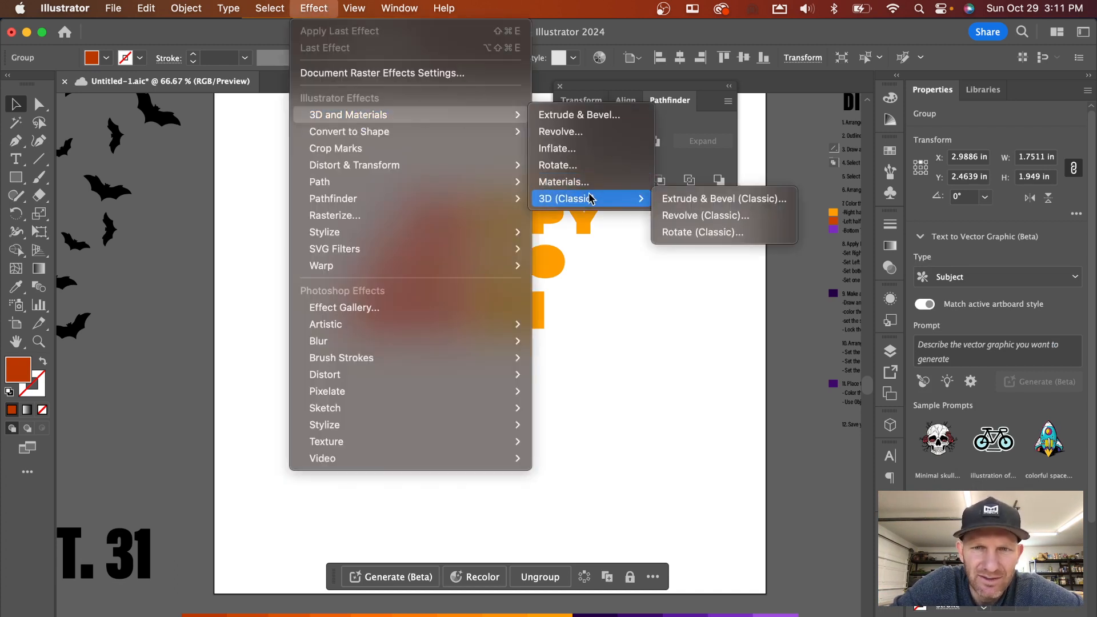
{"action": "left_click", "coordinate": [724, 237]}
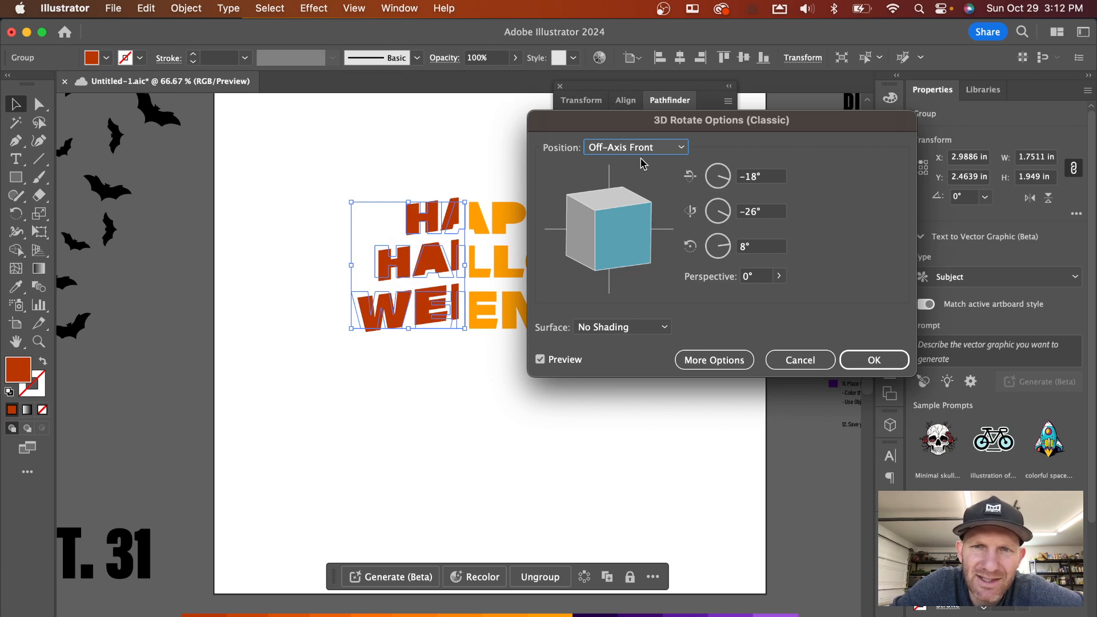
{"action": "left_click", "coordinate": [641, 151]}
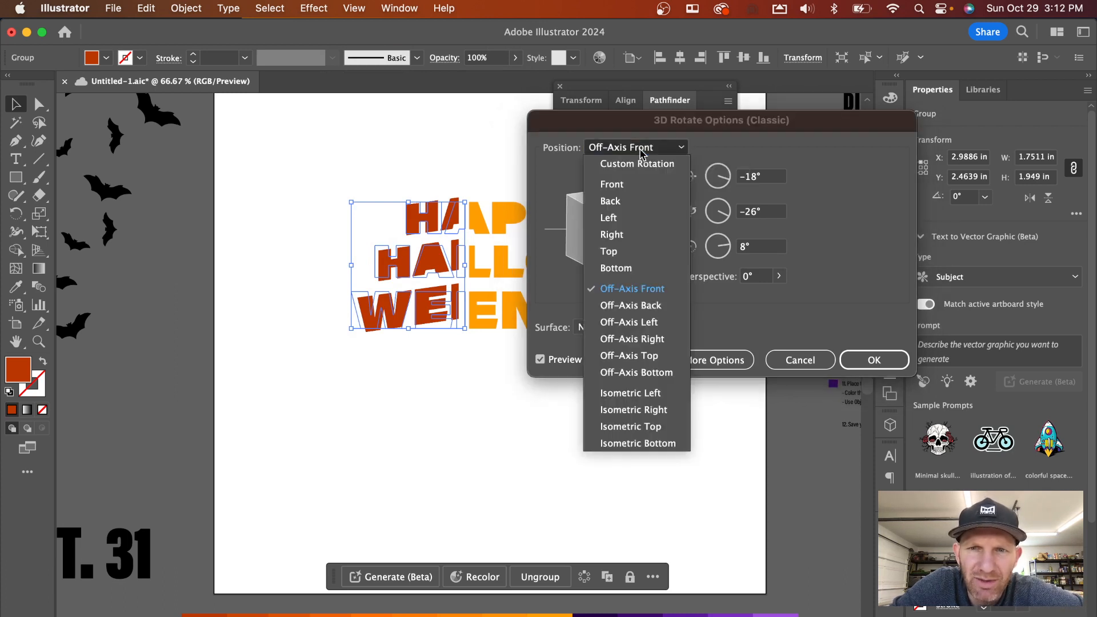
{"action": "left_click", "coordinate": [650, 415]}
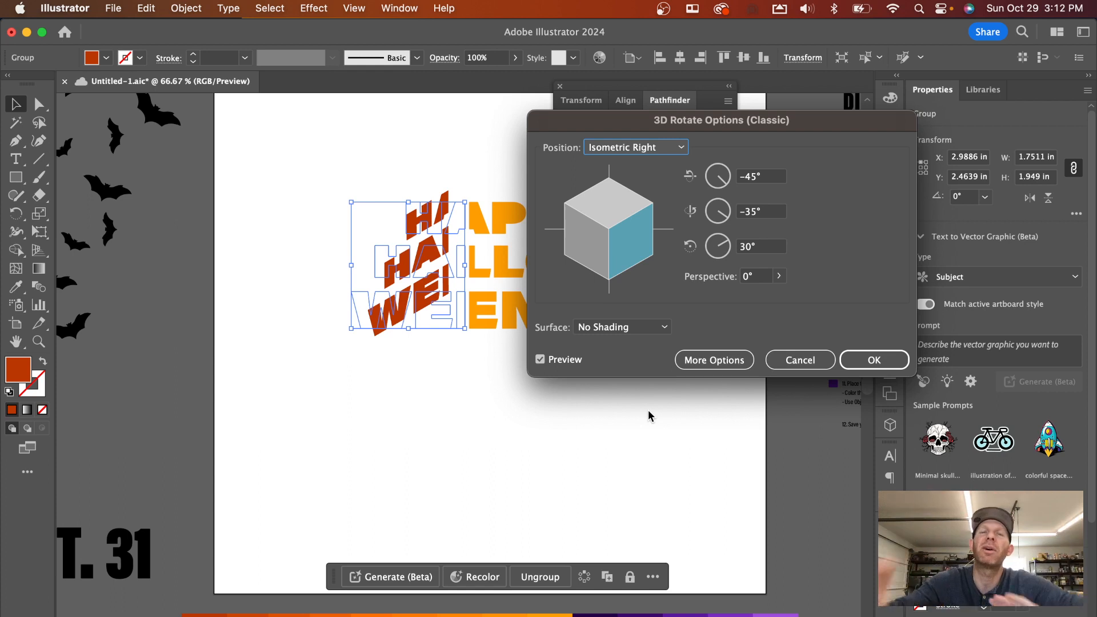
{"action": "left_click", "coordinate": [858, 363]}
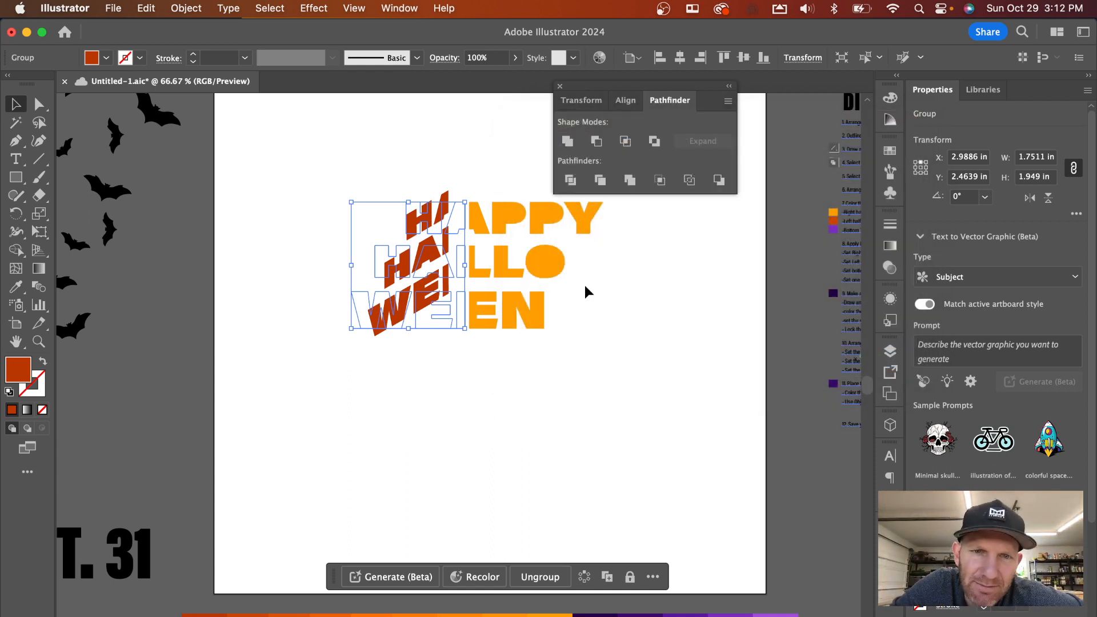
Step: Apply the 3D Rotate (Classic) effect to the bright orange right group with the Isometric Left position
{"action": "left_click", "coordinate": [534, 258]}
{"action": "left_click", "coordinate": [314, 8]}
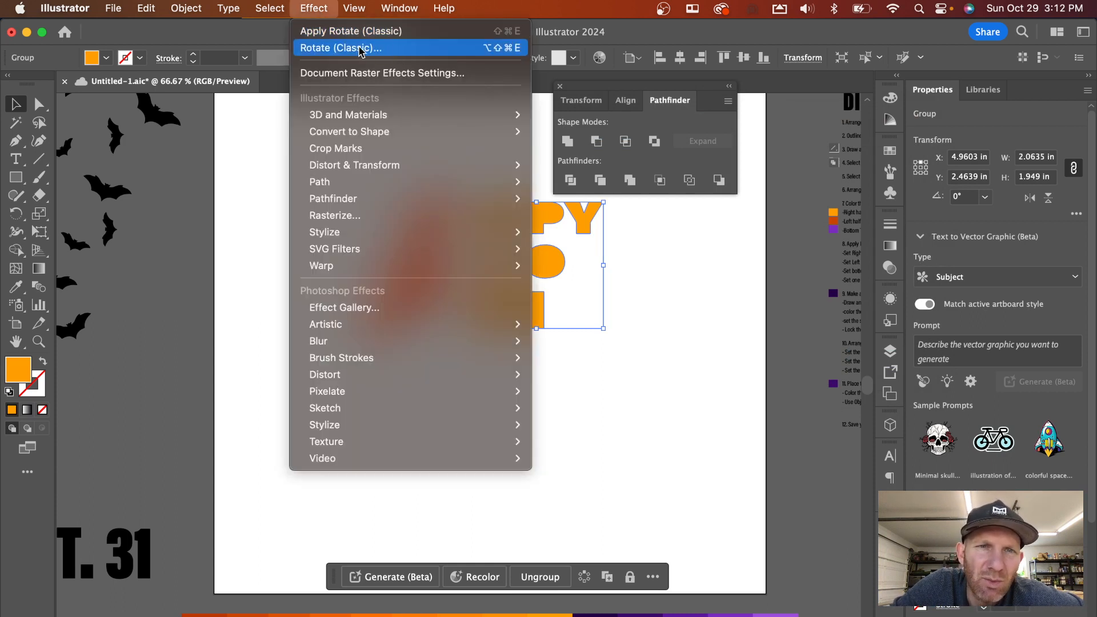
{"action": "left_click", "coordinate": [421, 49]}
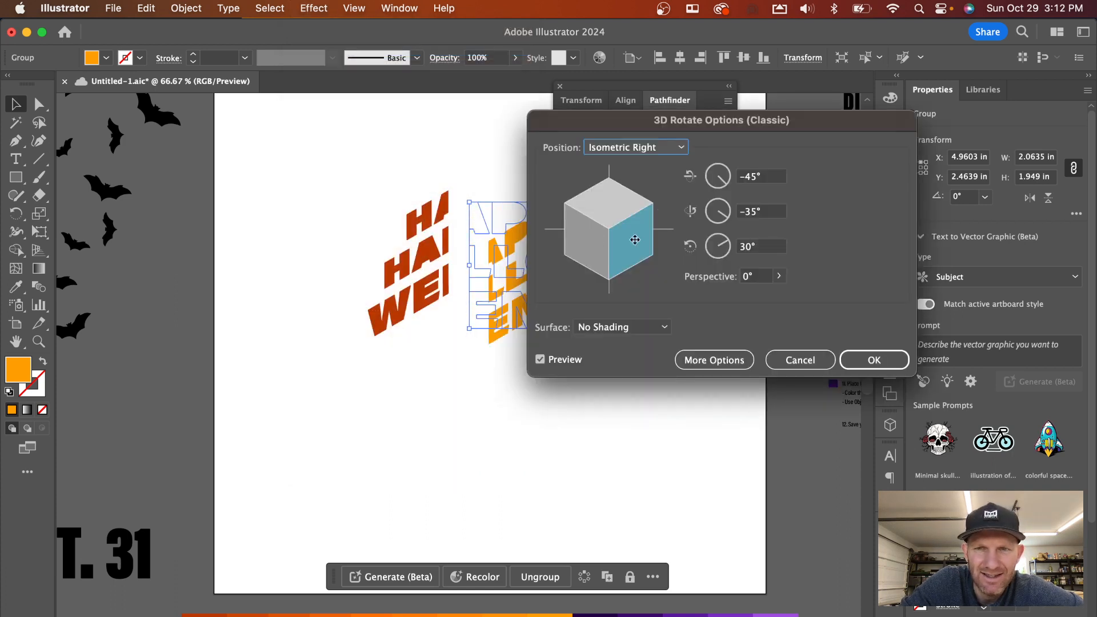
{"action": "left_click", "coordinate": [654, 150]}
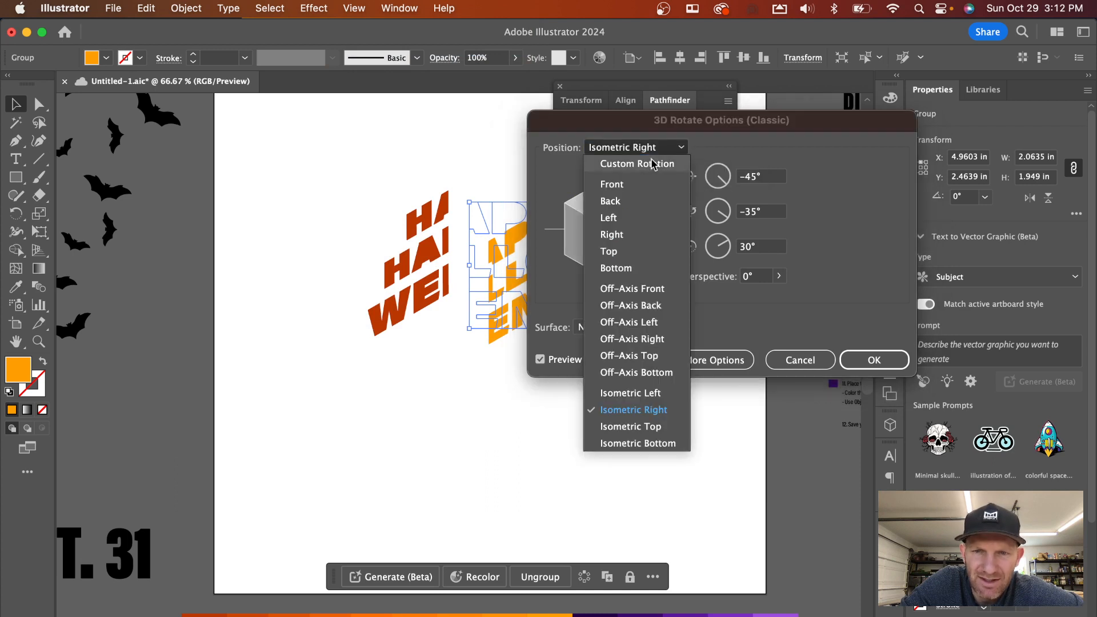
{"action": "left_click", "coordinate": [663, 394]}
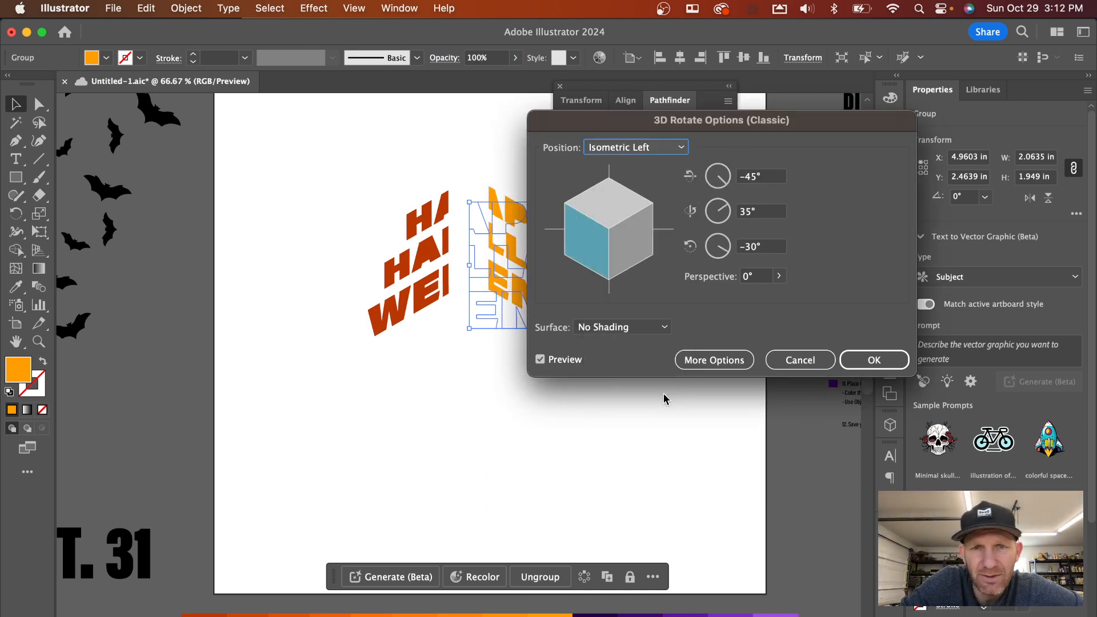
{"action": "left_click", "coordinate": [855, 366]}
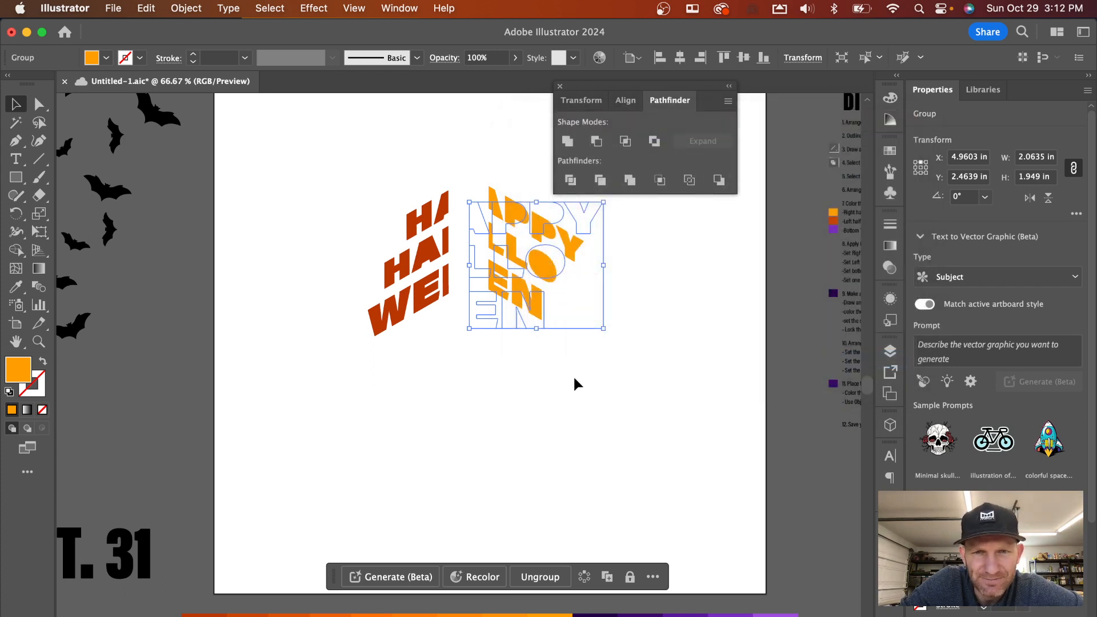
{"action": "left_click", "coordinate": [574, 375]}
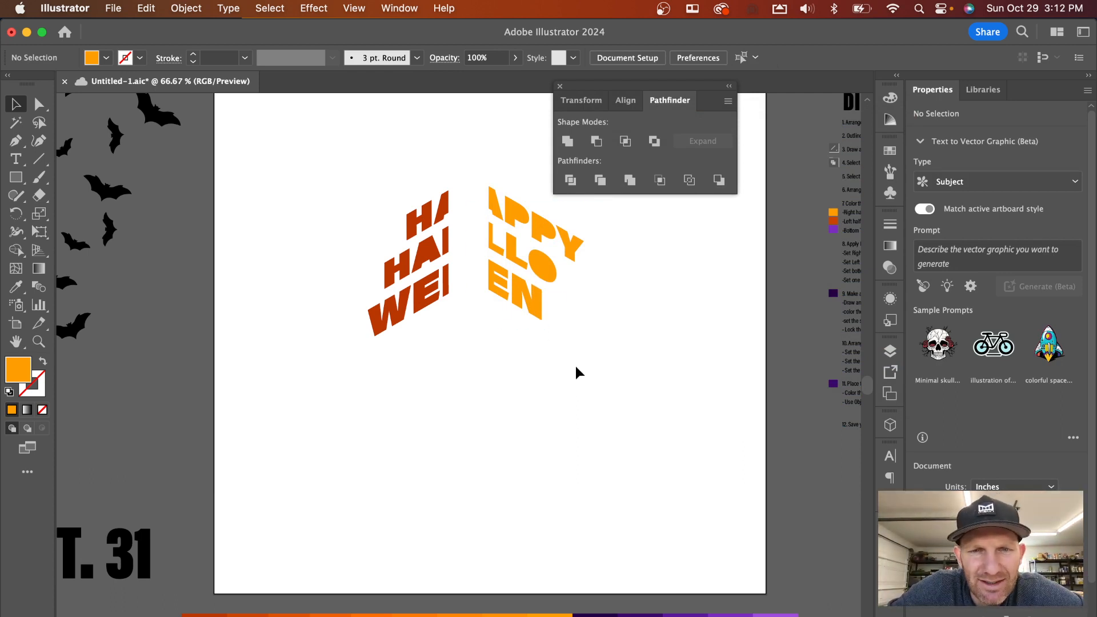
Step: Expand the appearance of both rotated letter groups
{"action": "left_click_drag", "start_coordinate": [576, 367], "coordinate": [431, 246]}
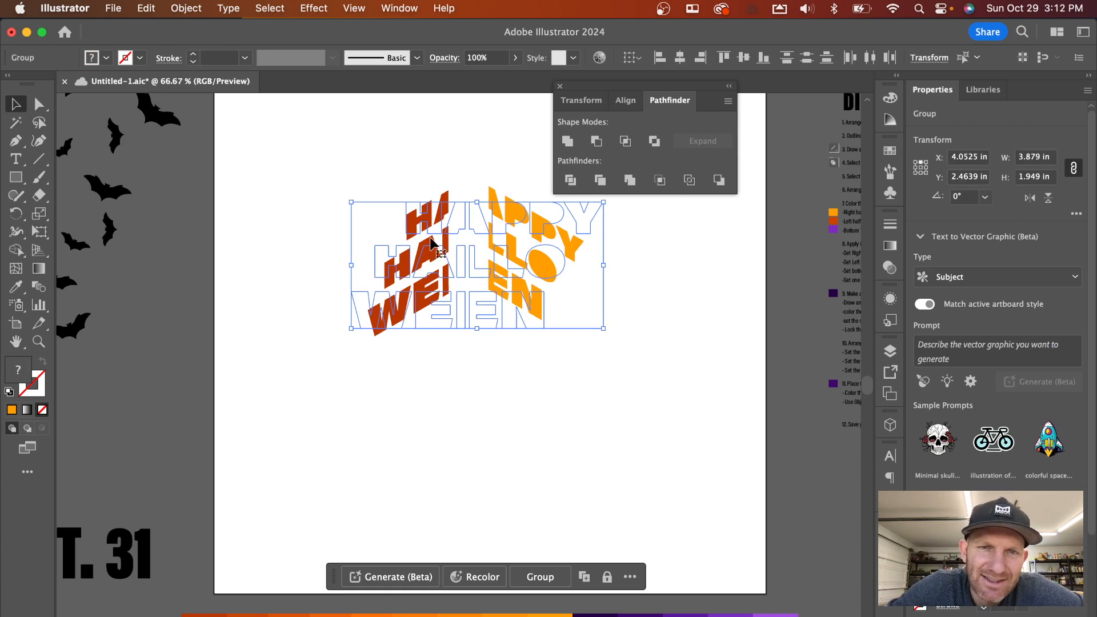
{"action": "left_click", "coordinate": [194, 12]}
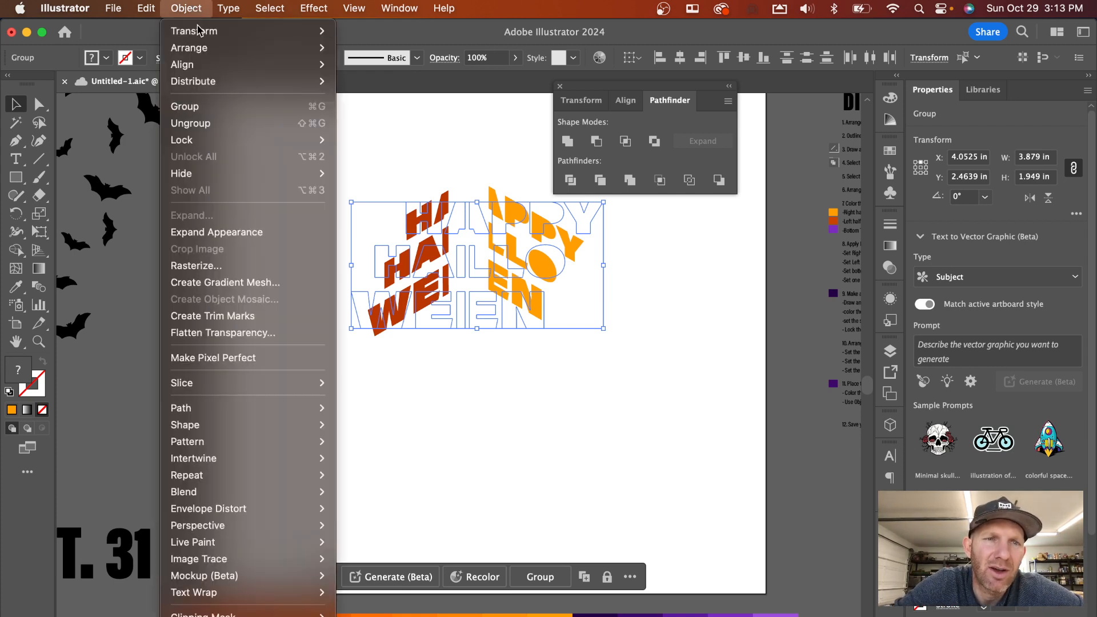
{"action": "left_click", "coordinate": [255, 233]}
{"action": "left_click", "coordinate": [417, 166]}
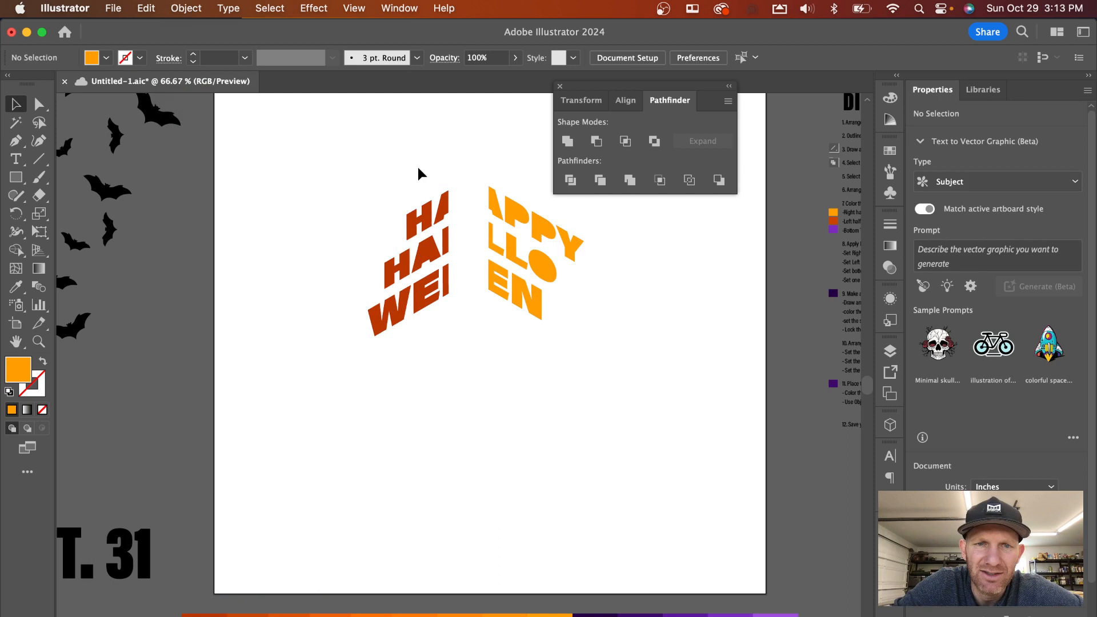
Step: Delete the invisible clipping frame around the dark orange left group by removing its anchor points
{"action": "left_click", "coordinate": [404, 245]}
{"action": "left_click", "coordinate": [38, 104]}
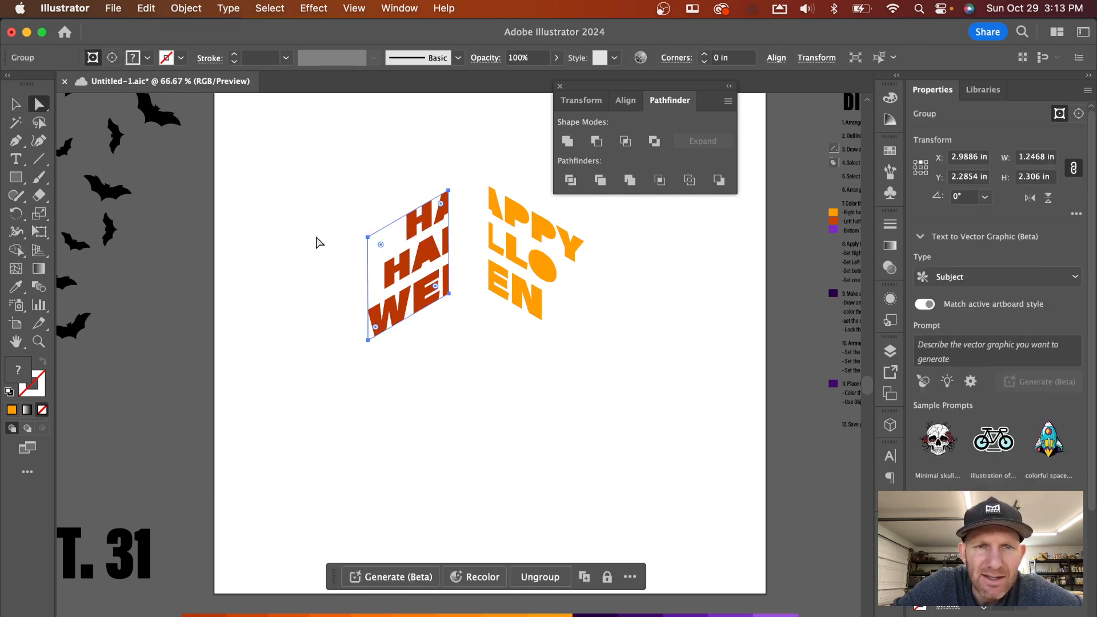
{"action": "left_click_drag", "start_coordinate": [345, 204], "coordinate": [386, 244]}
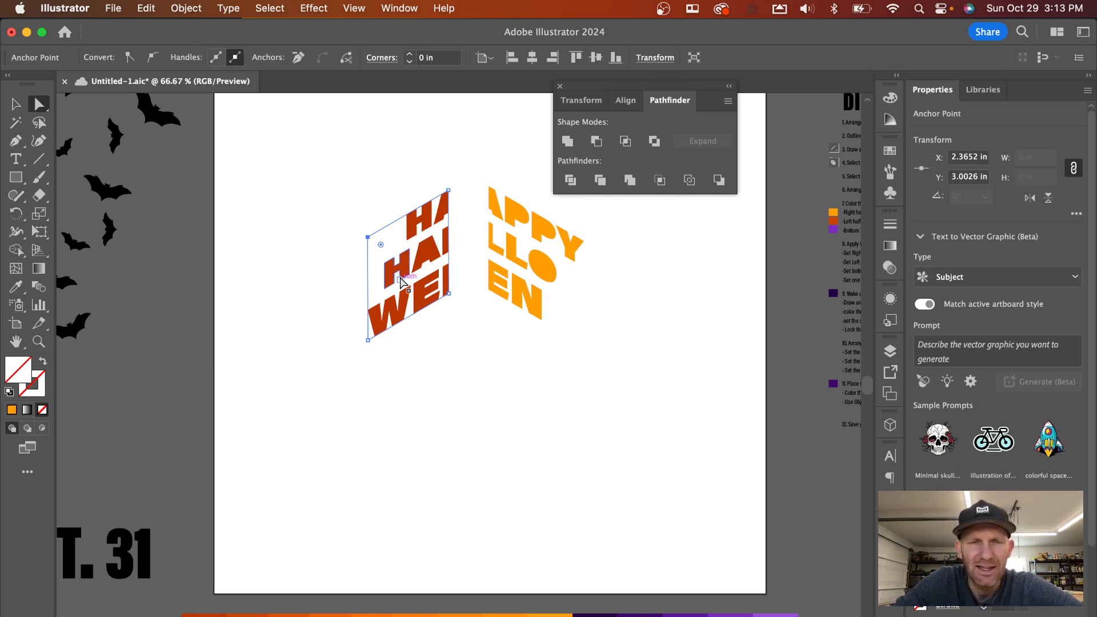
{"action": "left_click_drag", "start_coordinate": [324, 195], "coordinate": [376, 244]}
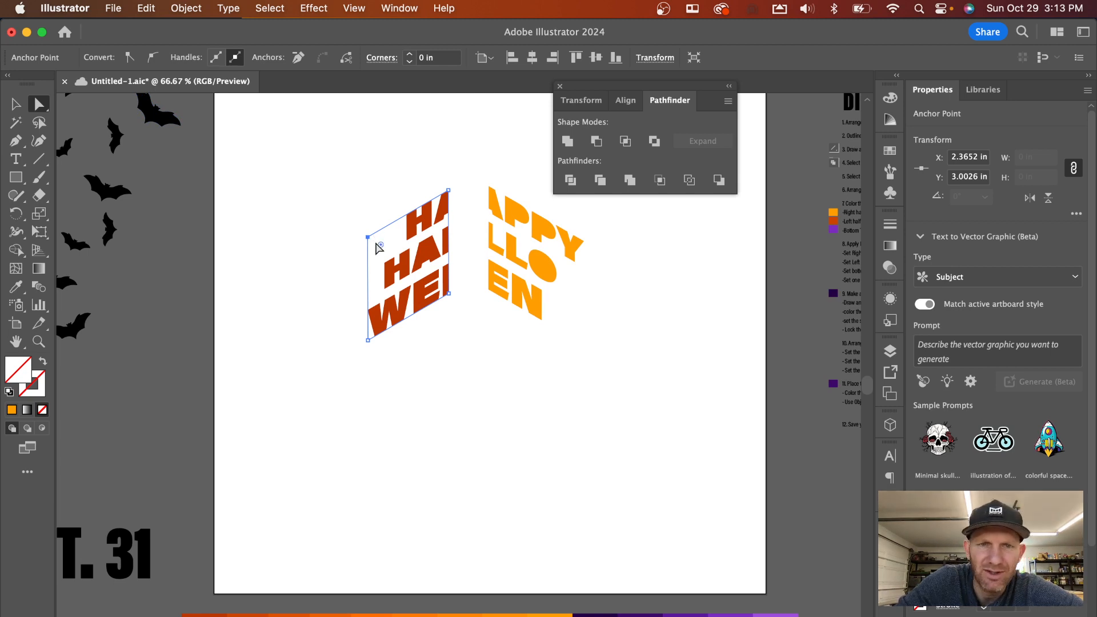
{"action": "left_click", "coordinate": [377, 247]}
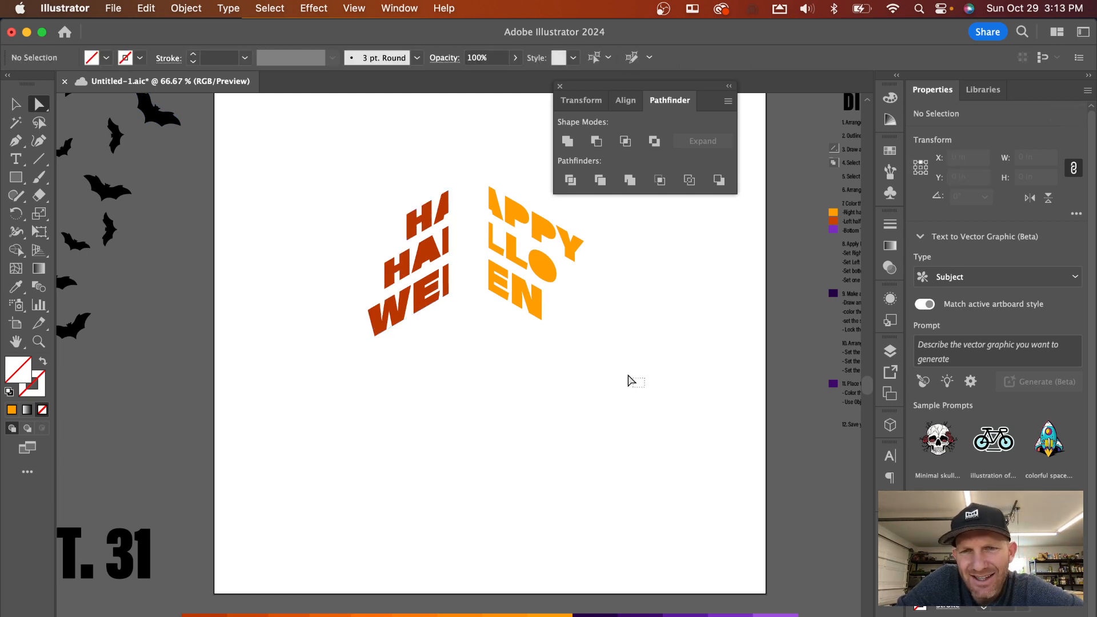
Step: Remove the leftover clipping frame around the bright orange right group, starting from its lower-right corner anchor
{"action": "left_click_drag", "start_coordinate": [634, 384], "coordinate": [561, 310]}
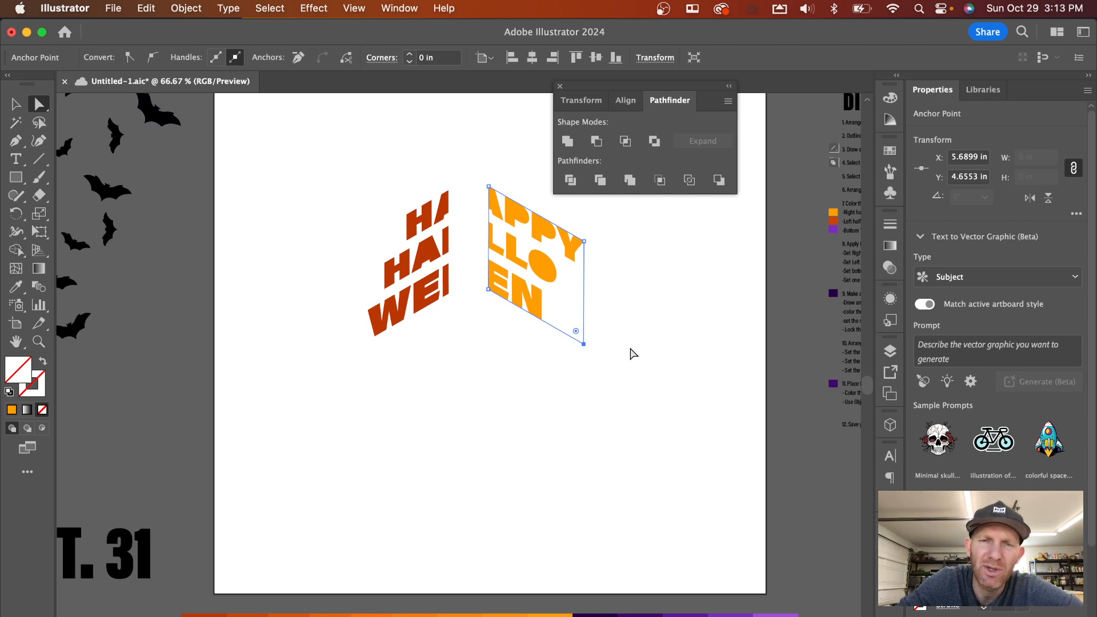
{"action": "left_click_drag", "start_coordinate": [622, 390], "coordinate": [565, 315]}
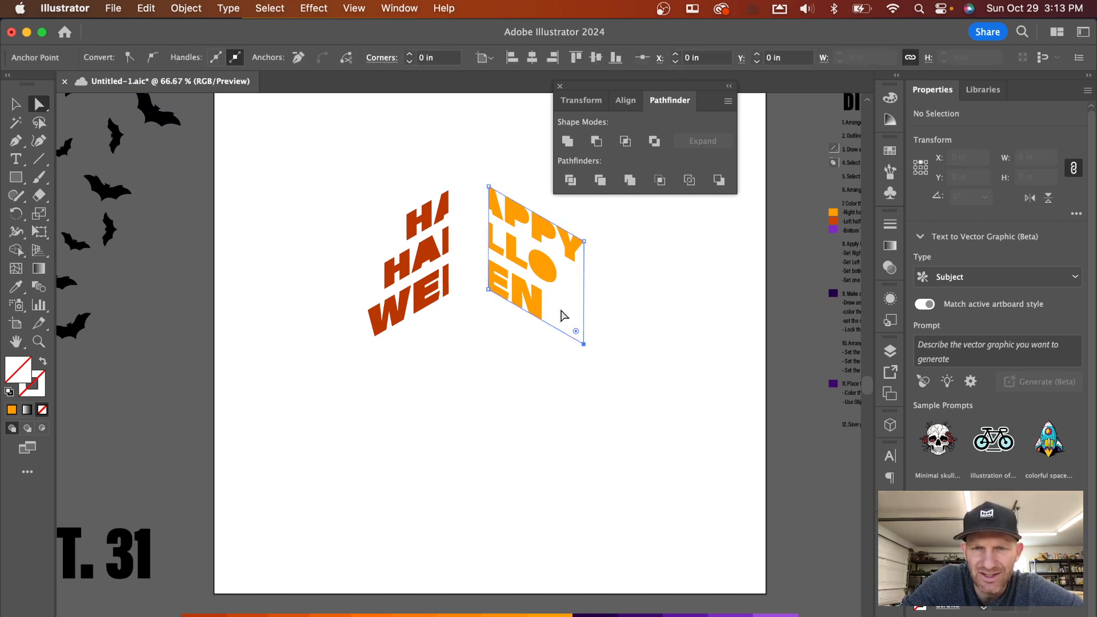
{"action": "left_click", "coordinate": [699, 330]}
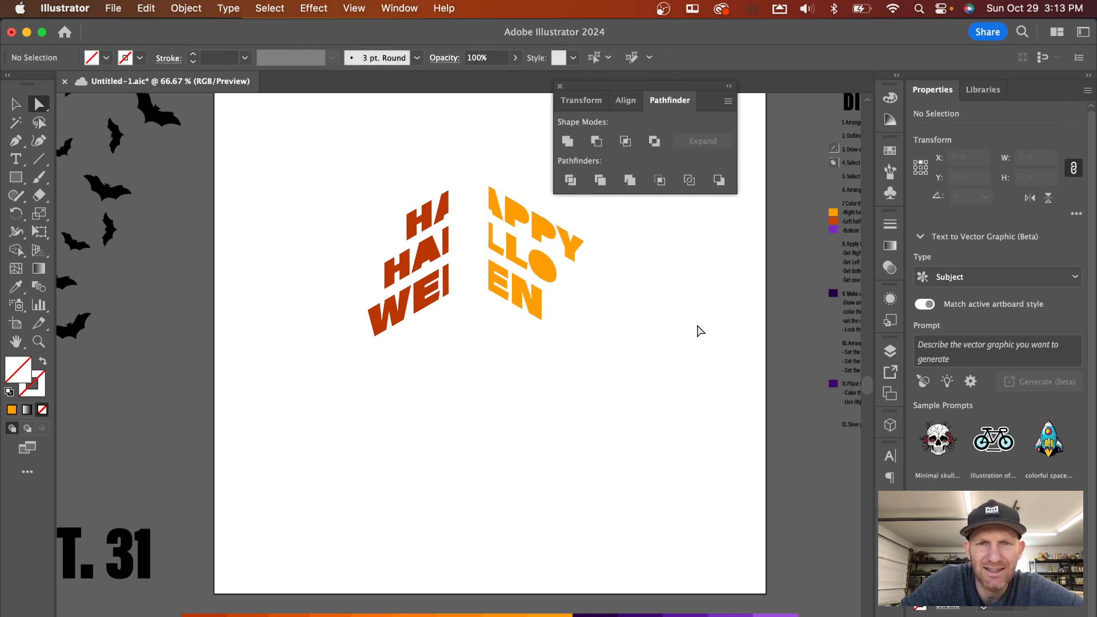
Step: Move the dark orange group about 0.62 in right and 0.07 in up so its cut edge meets the bright orange group
{"action": "left_click", "coordinate": [22, 105]}
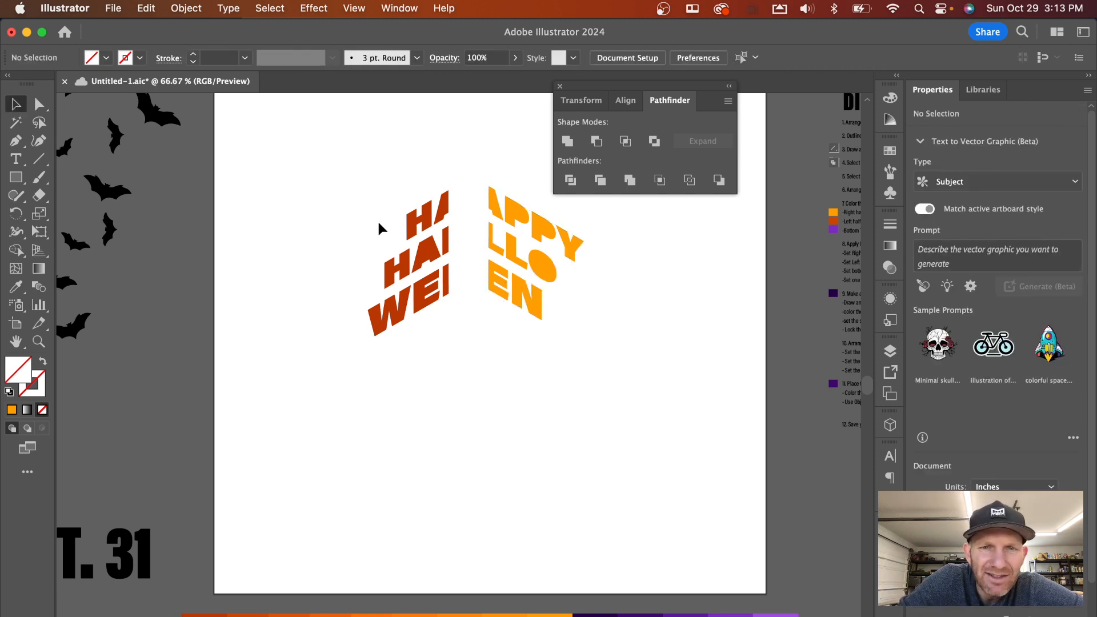
{"action": "left_click", "coordinate": [420, 256]}
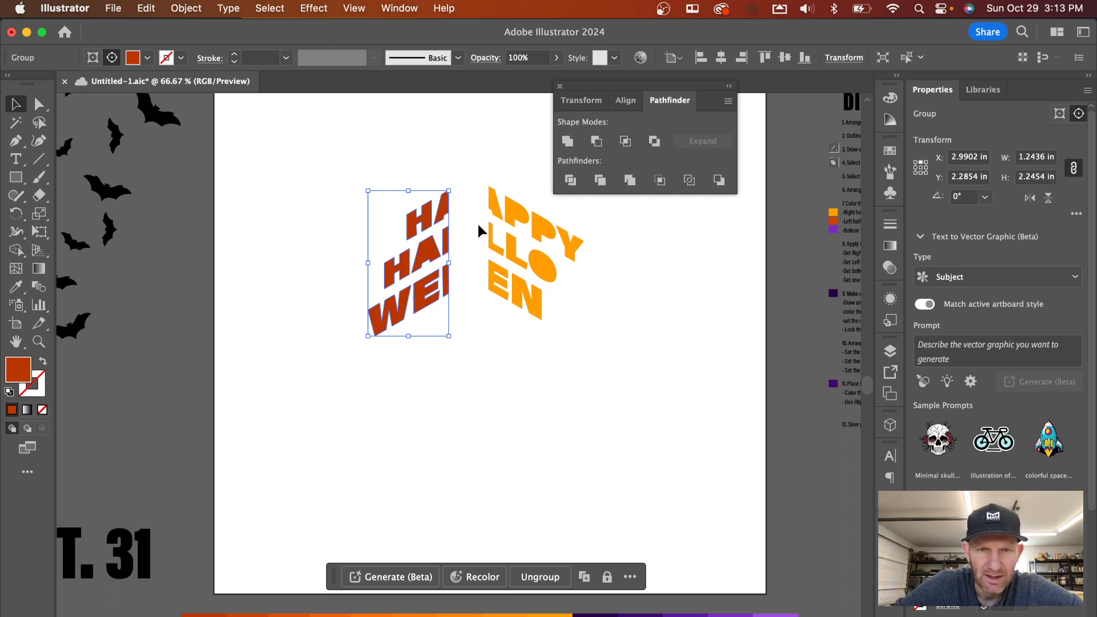
{"action": "scroll", "coordinate": [478, 226], "scroll_direction": "up", "scroll_amount": 3}
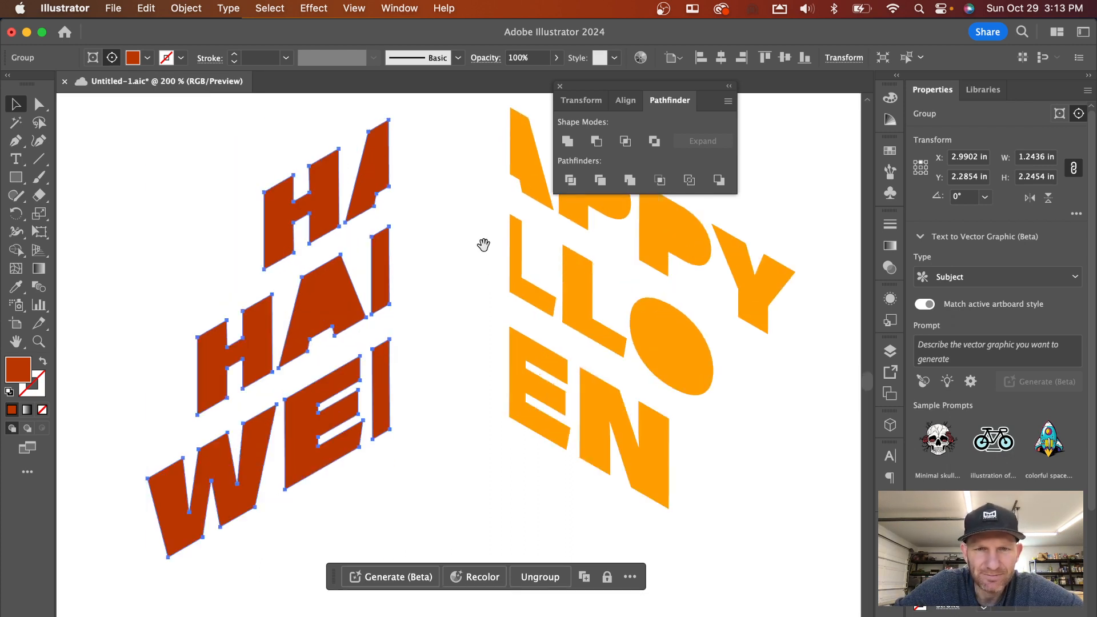
{"action": "left_click_drag", "start_coordinate": [485, 245], "coordinate": [404, 345]}
{"action": "left_click_drag", "start_coordinate": [293, 276], "coordinate": [417, 261]}
{"action": "left_click", "coordinate": [276, 189]}
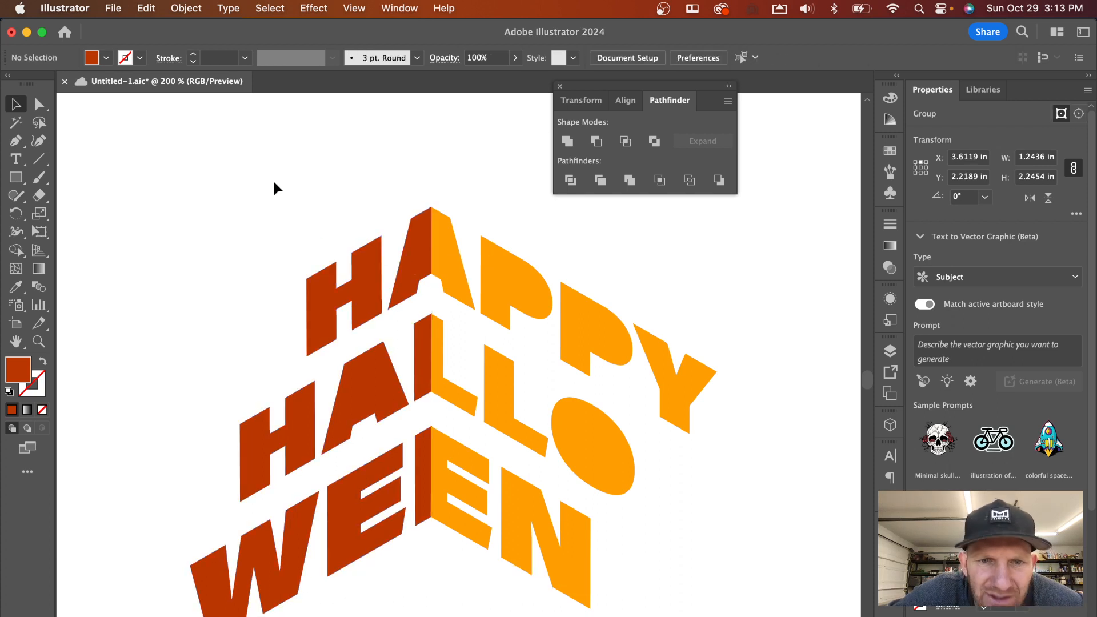
Step: Group the dark and bright orange letter halves and stack a duplicate of the group directly below the original
{"action": "scroll", "coordinate": [429, 331], "scroll_direction": "up", "scroll_amount": 2}
{"action": "scroll", "coordinate": [429, 334], "scroll_direction": "down", "scroll_amount": 5}
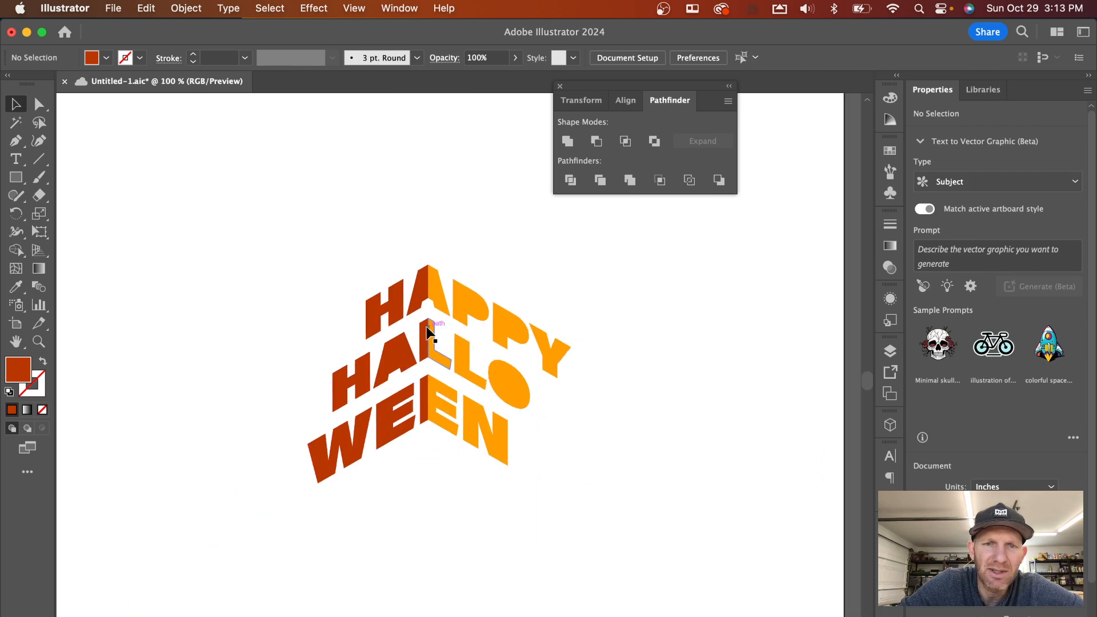
{"action": "scroll", "coordinate": [530, 388], "scroll_direction": "up", "scroll_amount": 1}
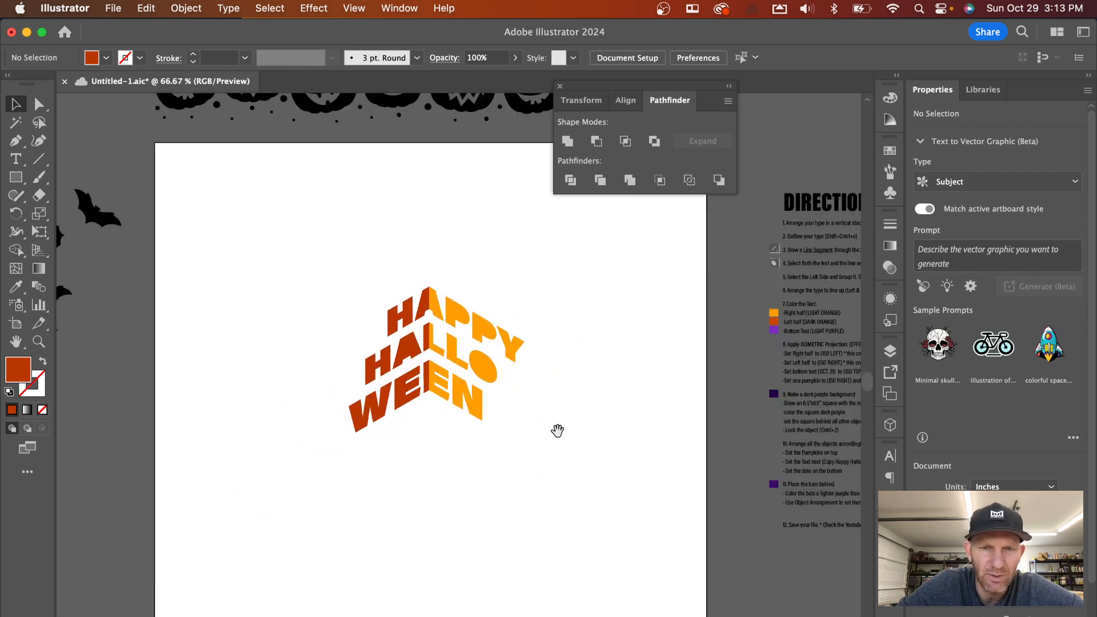
{"action": "left_click_drag", "start_coordinate": [557, 431], "coordinate": [509, 342]}
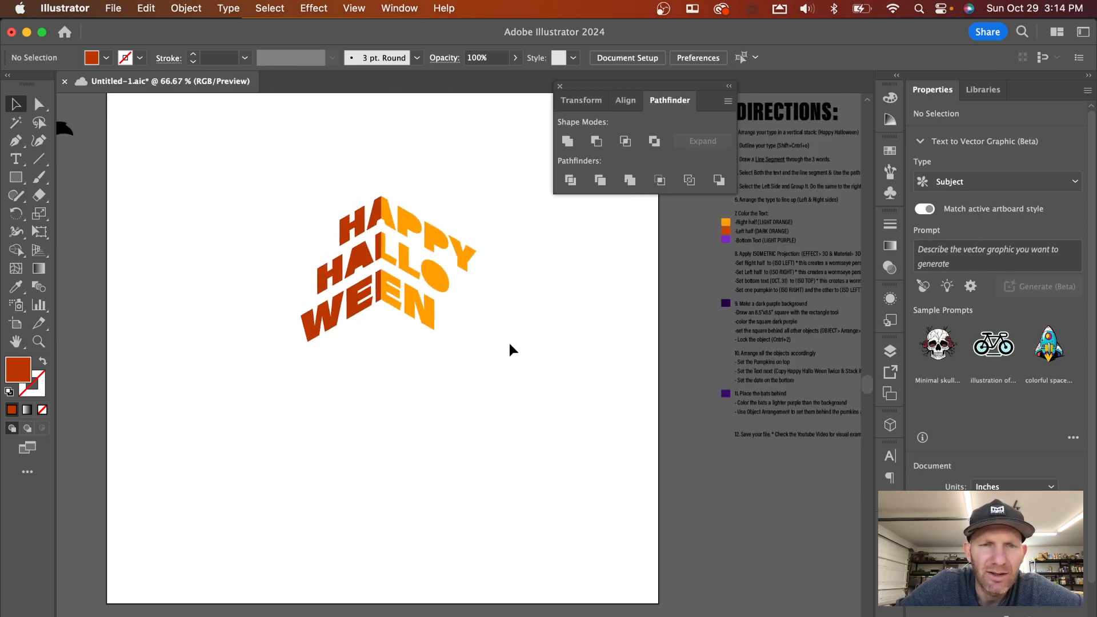
{"action": "left_click_drag", "start_coordinate": [209, 152], "coordinate": [490, 342]}
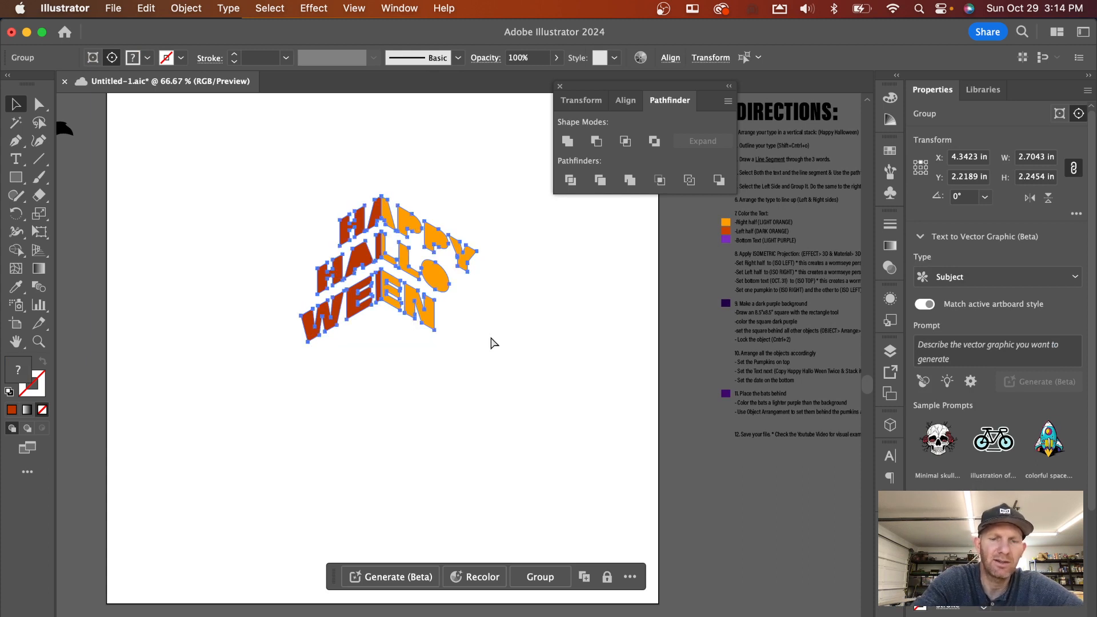
{"action": "key", "text": "super+g"}
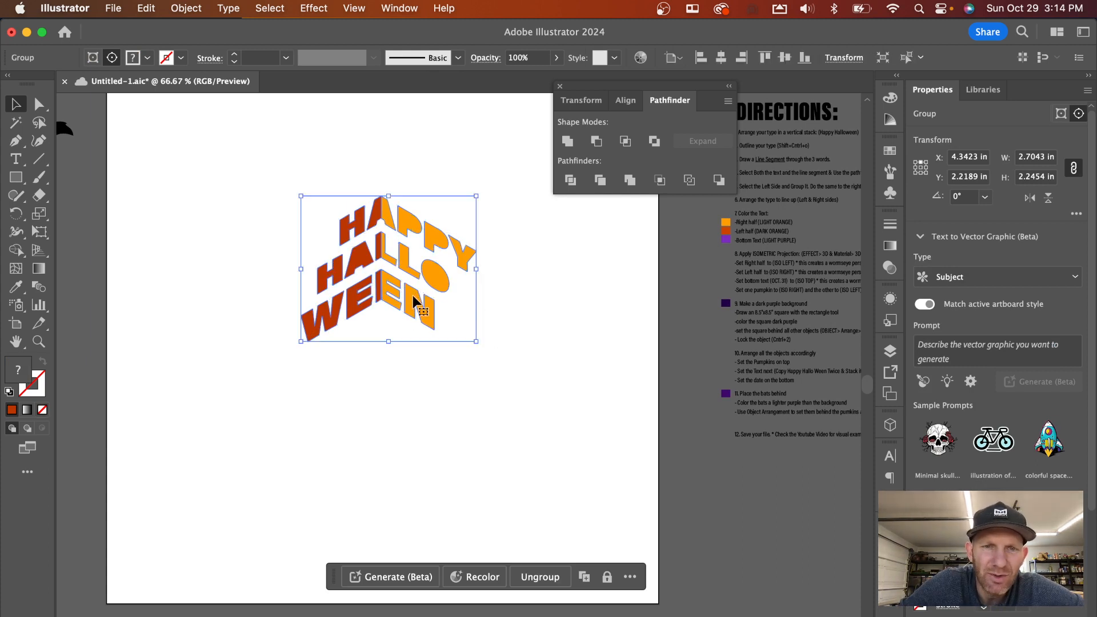
{"action": "left_click_drag", "start_coordinate": [414, 301], "coordinate": [420, 407]}
{"action": "left_click", "coordinate": [593, 350]}
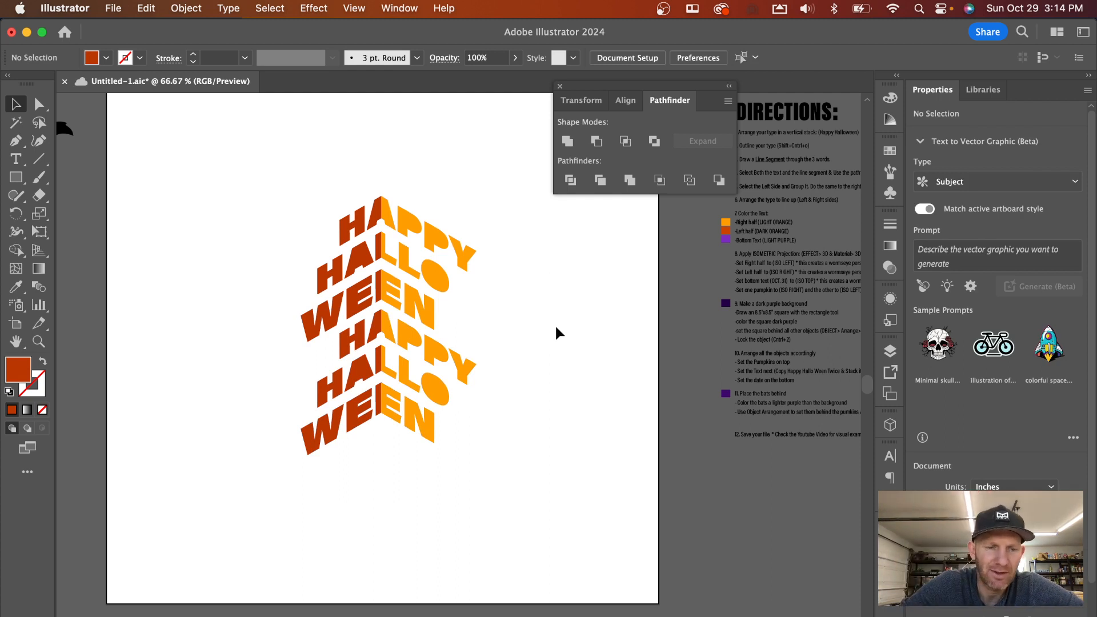
Step: Move the OCT. 31 text onto the artboard just beneath the stacked lettering and save the document
{"action": "scroll", "coordinate": [552, 331], "scroll_direction": "down", "scroll_amount": 2}
{"action": "key", "text": "super+space"}
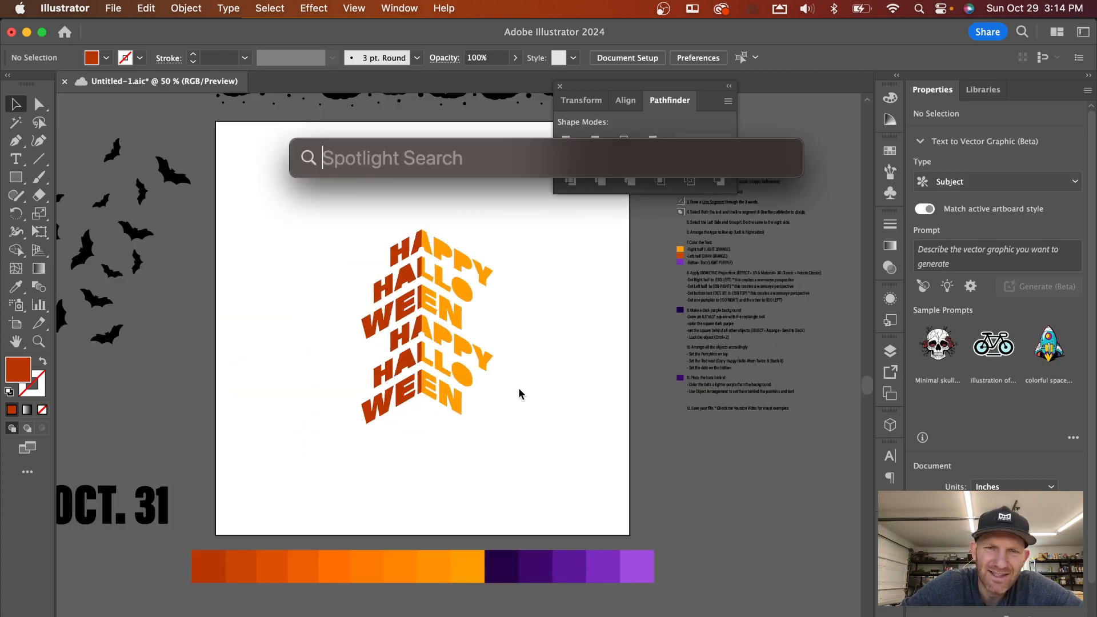
{"action": "key", "text": "Escape"}
{"action": "left_click_drag", "start_coordinate": [497, 392], "coordinate": [543, 345]}
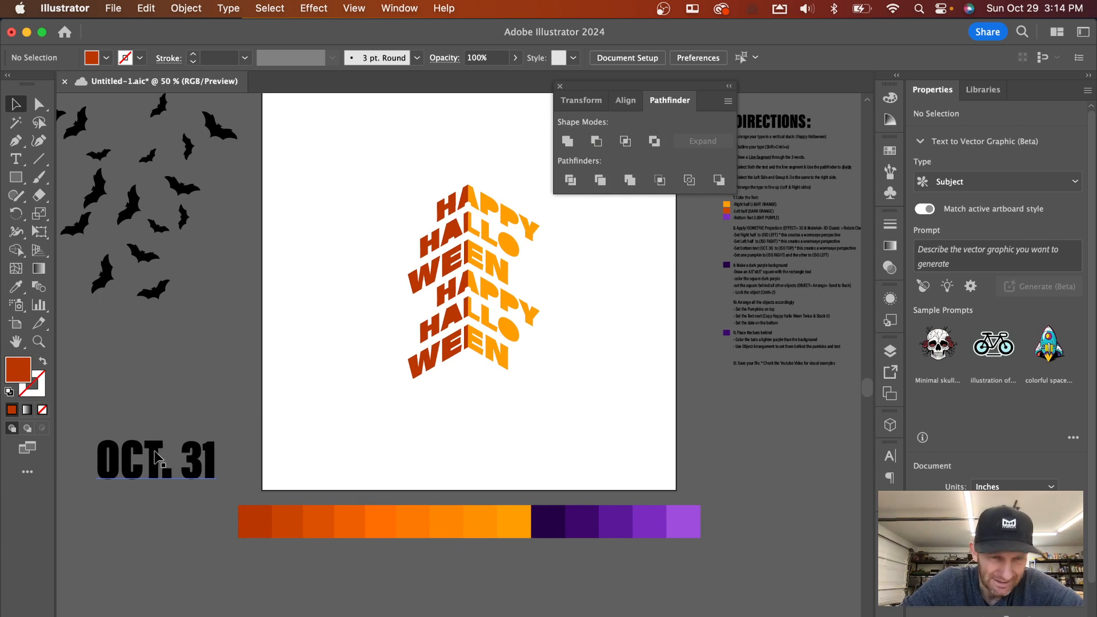
{"action": "left_click_drag", "start_coordinate": [161, 452], "coordinate": [495, 393]}
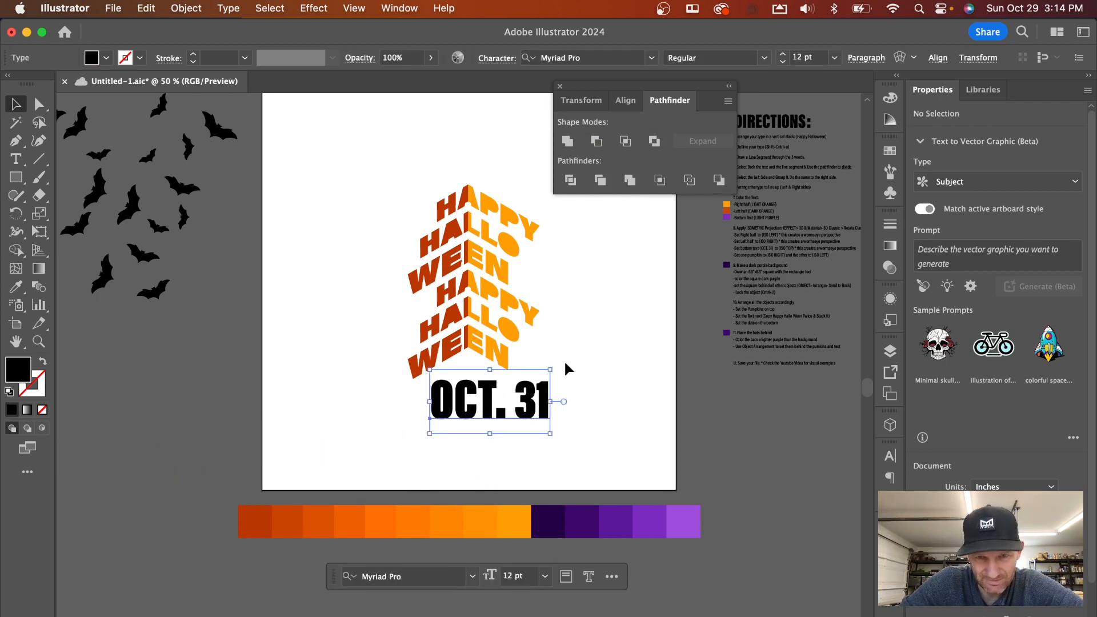
{"action": "left_click", "coordinate": [566, 367]}
{"action": "key", "text": "super+s"}
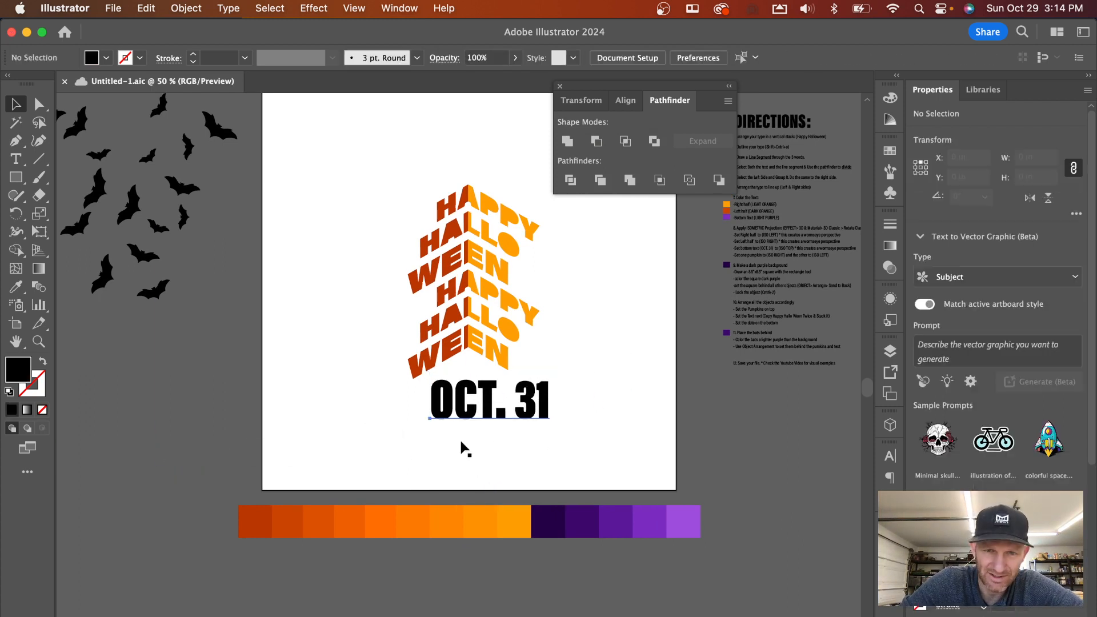
Step: Convert the OCT. 31 text to outlines
{"action": "left_click", "coordinate": [490, 417]}
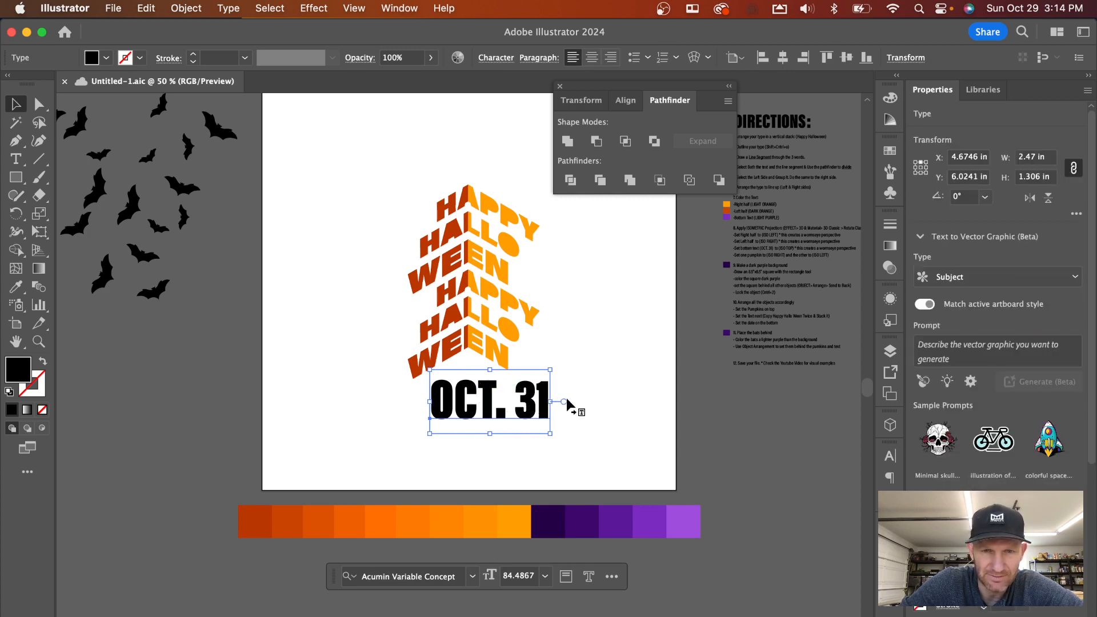
{"action": "left_click", "coordinate": [320, 8]}
{"action": "left_click", "coordinate": [607, 326]}
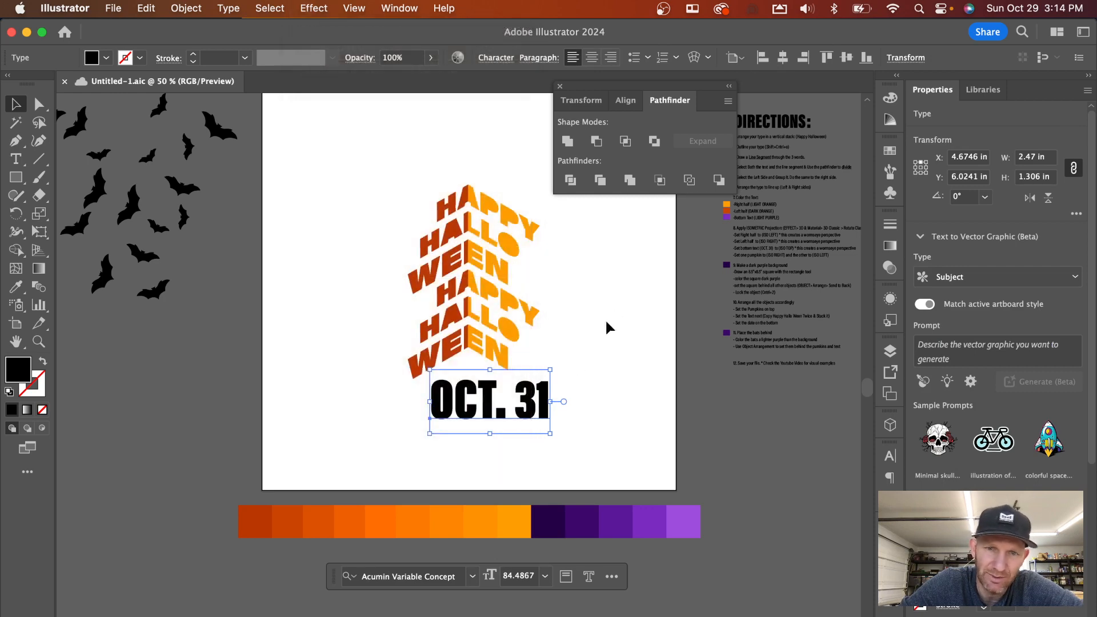
{"action": "right_click", "coordinate": [531, 423]}
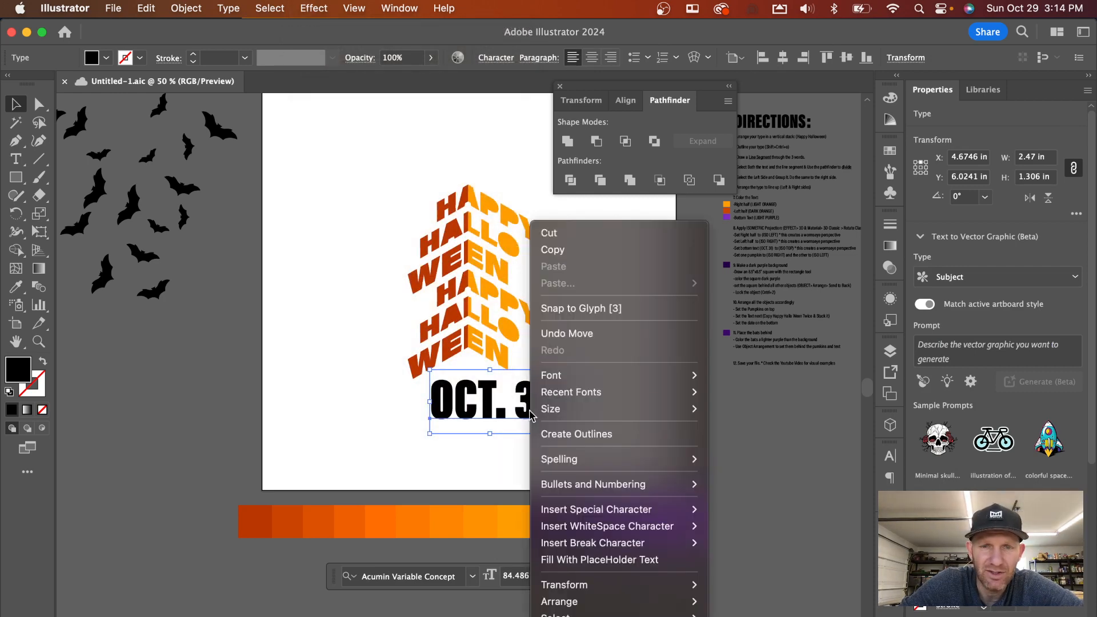
{"action": "left_click", "coordinate": [557, 434]}
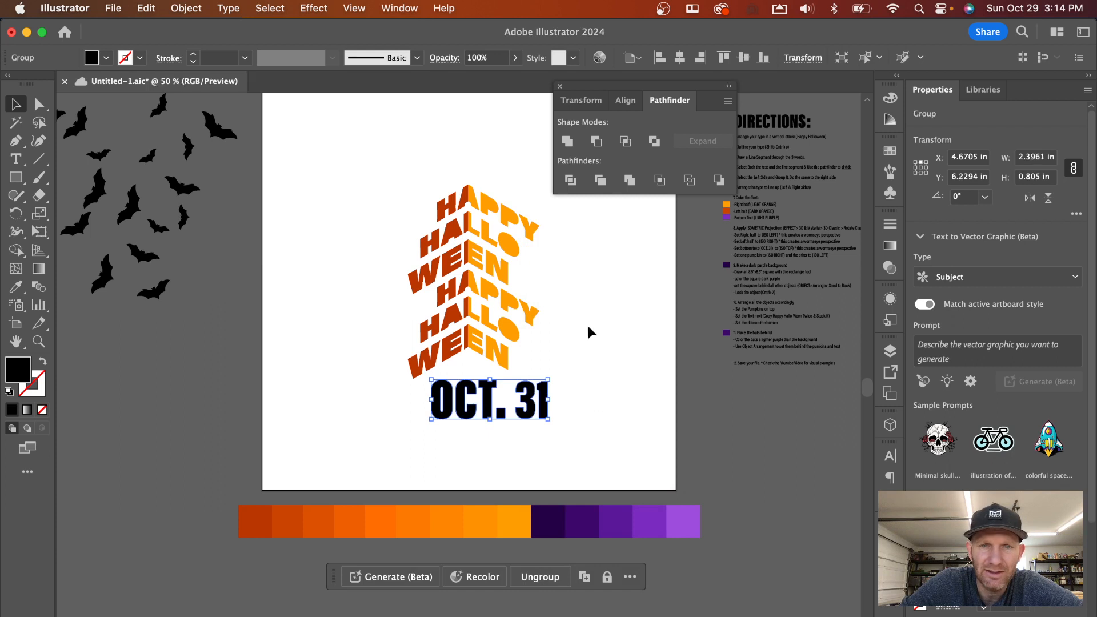
Step: Apply the 3D Rotate (Classic) effect to the outlined date with the Isometric Top position
{"action": "left_click", "coordinate": [325, 11]}
{"action": "mouse_move", "coordinate": [384, 118]}
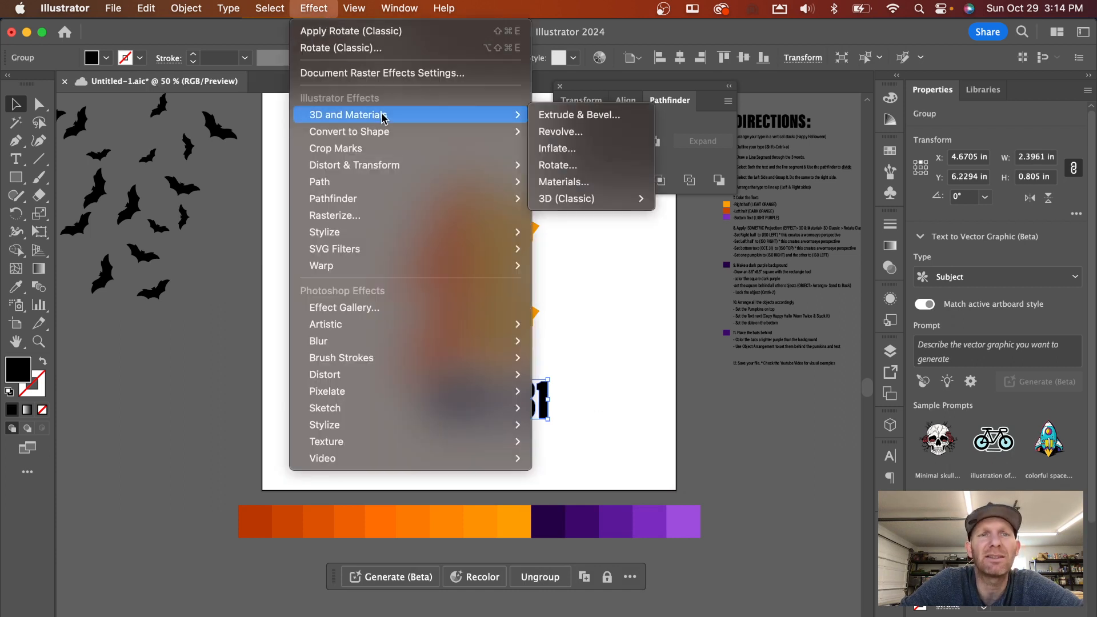
{"action": "mouse_move", "coordinate": [634, 199]}
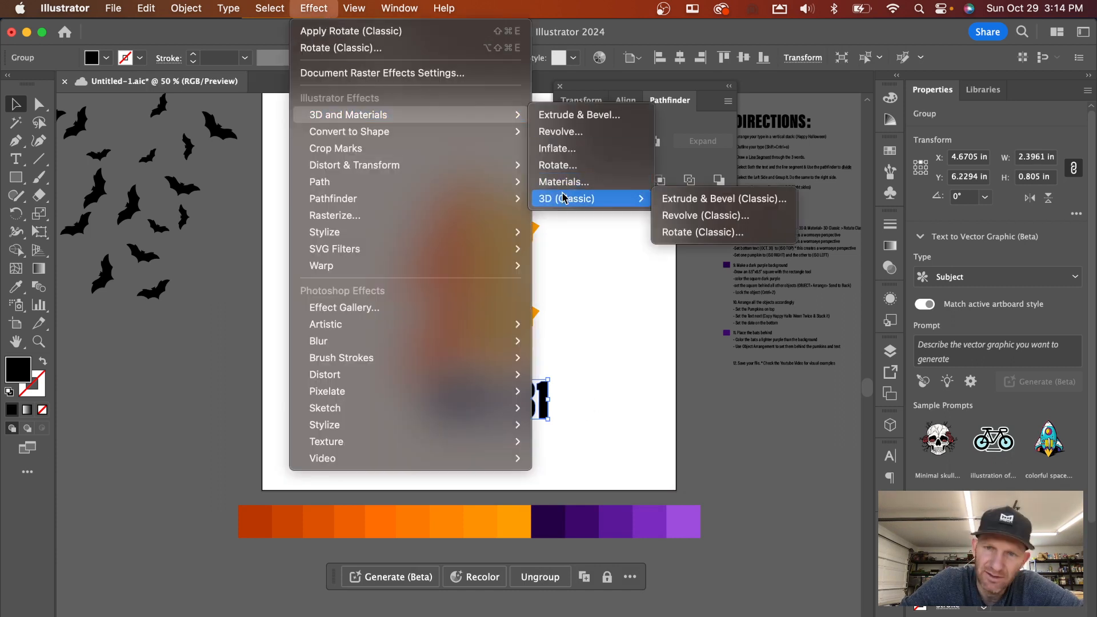
{"action": "left_click", "coordinate": [662, 233]}
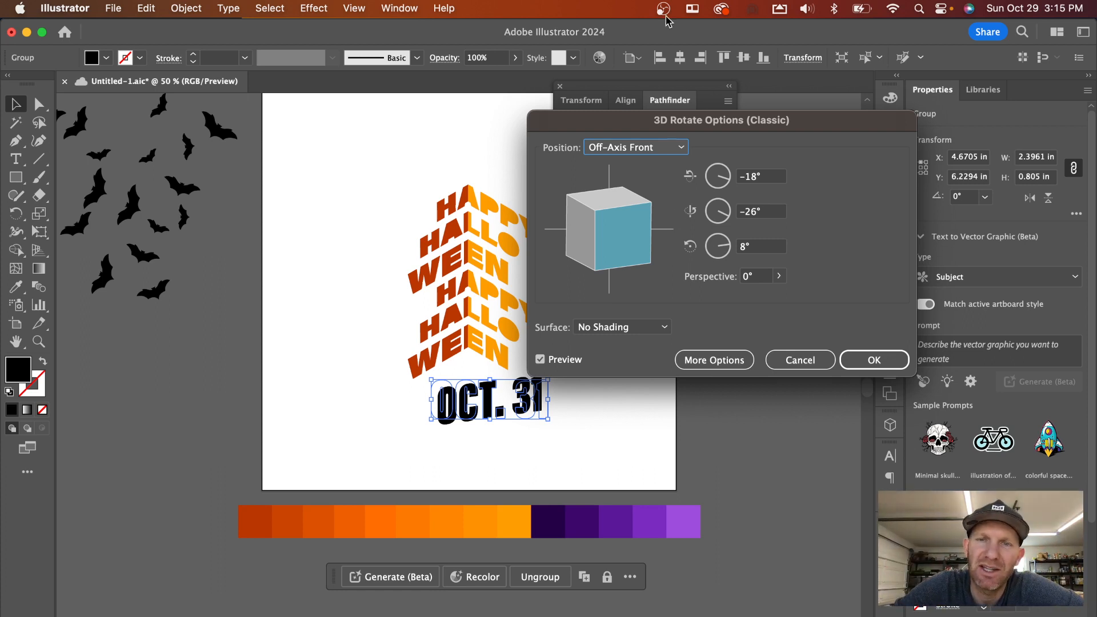
{"action": "left_click", "coordinate": [663, 150]}
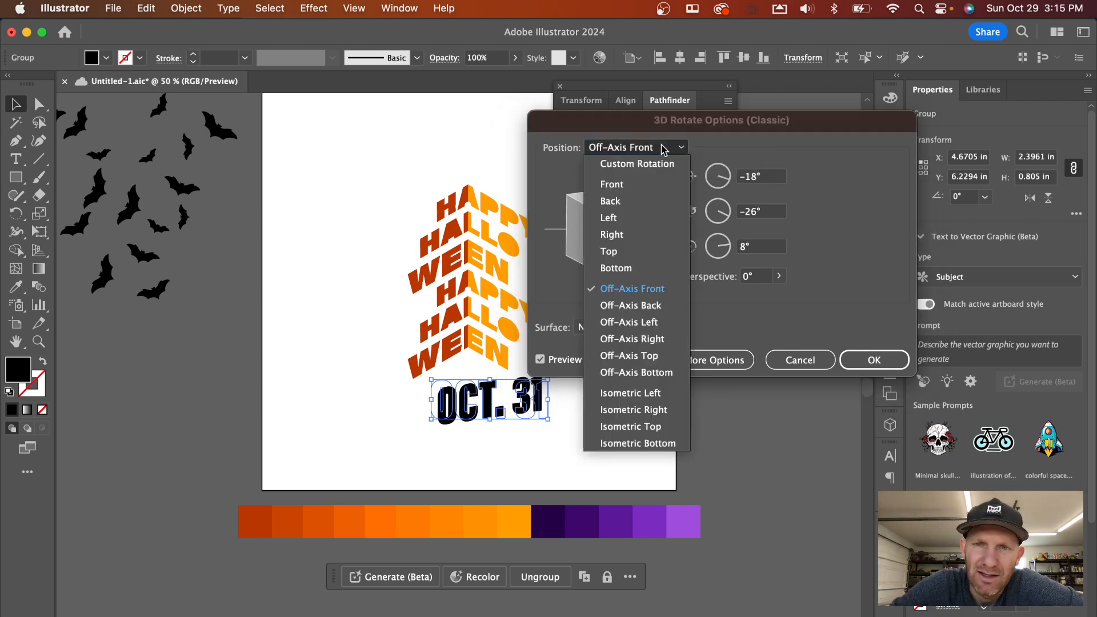
{"action": "left_click", "coordinate": [647, 433]}
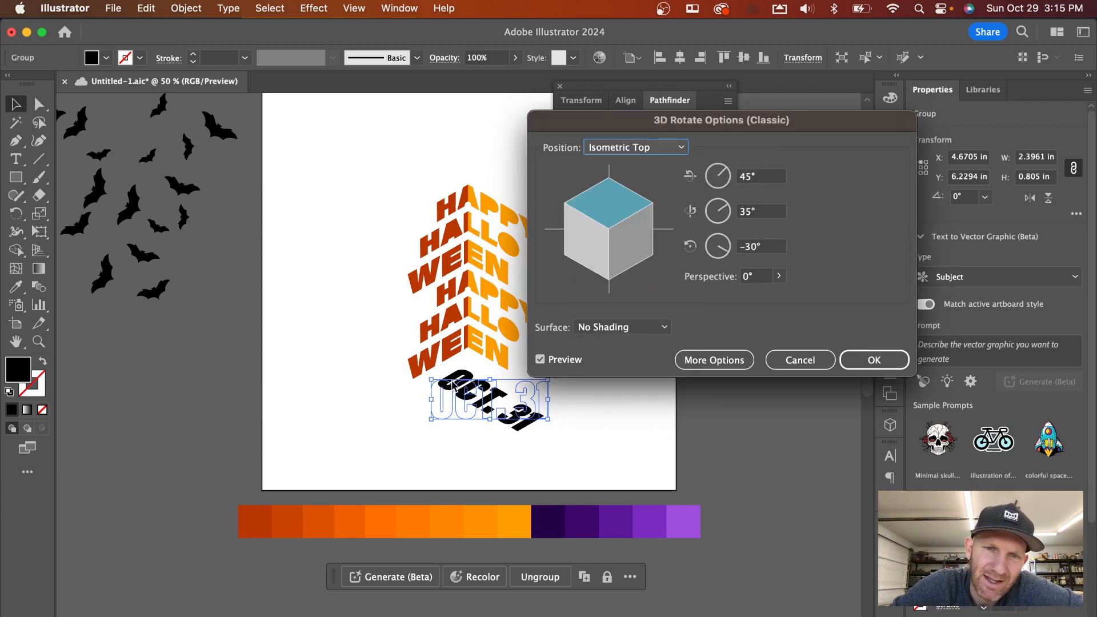
{"action": "left_click", "coordinate": [854, 368]}
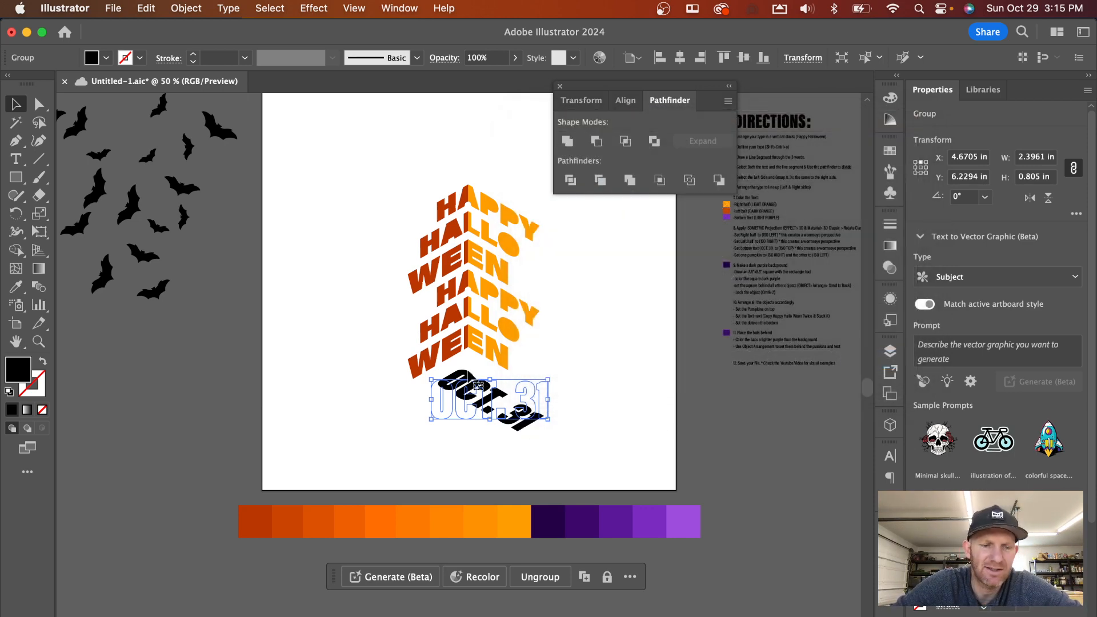
Step: Fit the rotated date beneath the lettering's lower corner, resizing its group to about 1.46 in wide and 1.43 in high
{"action": "scroll", "coordinate": [479, 386], "scroll_direction": "up", "scroll_amount": 5}
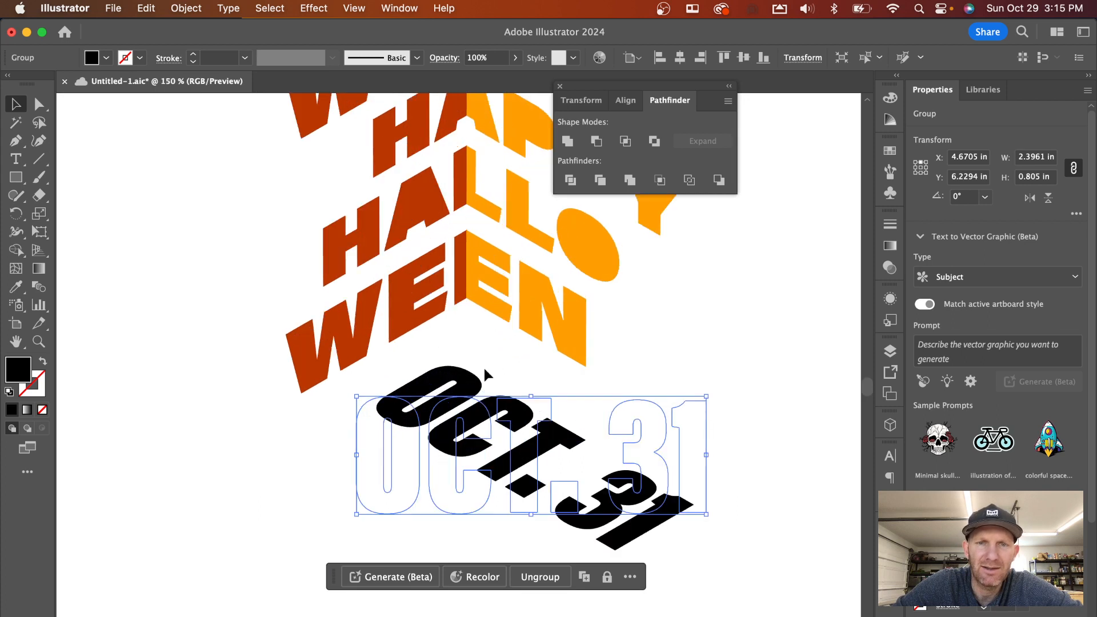
{"action": "left_click_drag", "start_coordinate": [547, 444], "coordinate": [563, 408]}
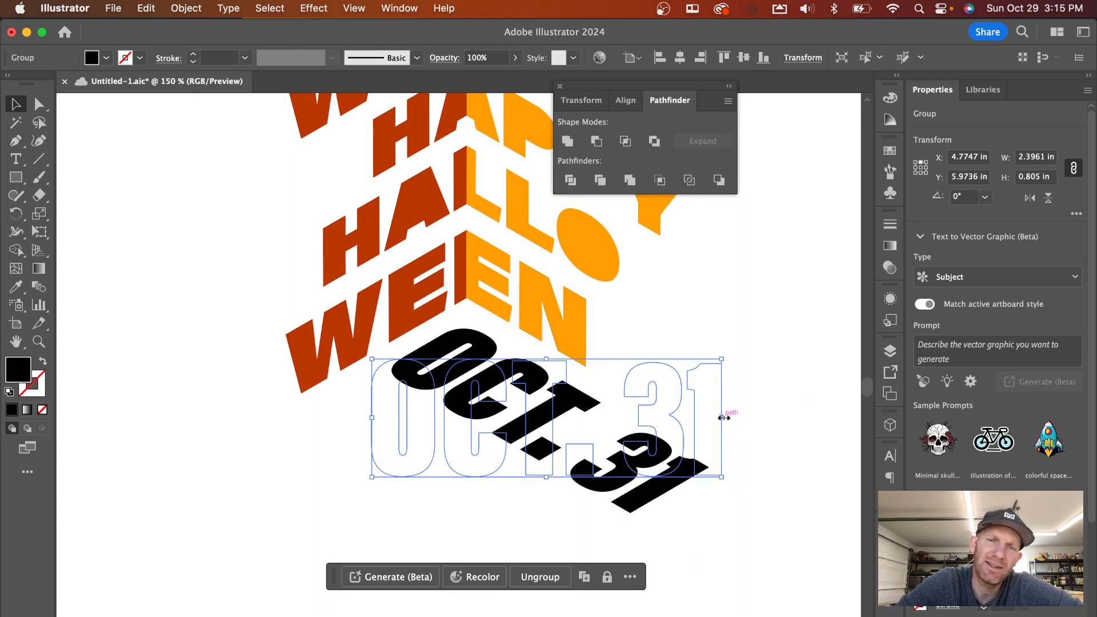
{"action": "left_click_drag", "start_coordinate": [722, 418], "coordinate": [580, 407]}
{"action": "left_click_drag", "start_coordinate": [509, 394], "coordinate": [528, 362]}
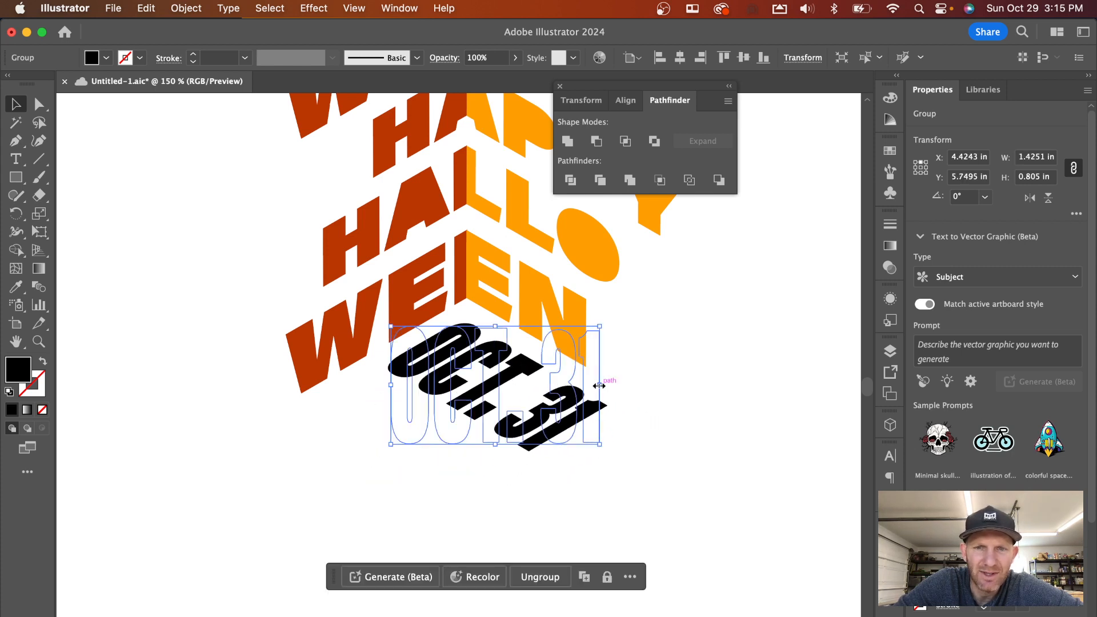
{"action": "left_click_drag", "start_coordinate": [599, 385], "coordinate": [575, 384]}
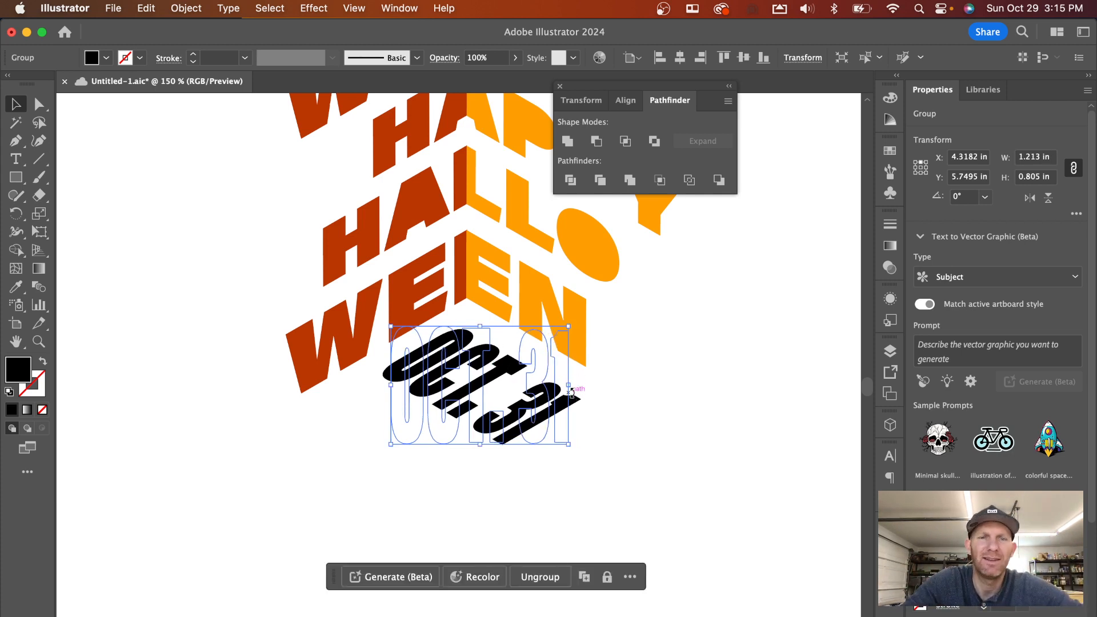
{"action": "left_click_drag", "start_coordinate": [479, 446], "coordinate": [464, 535]}
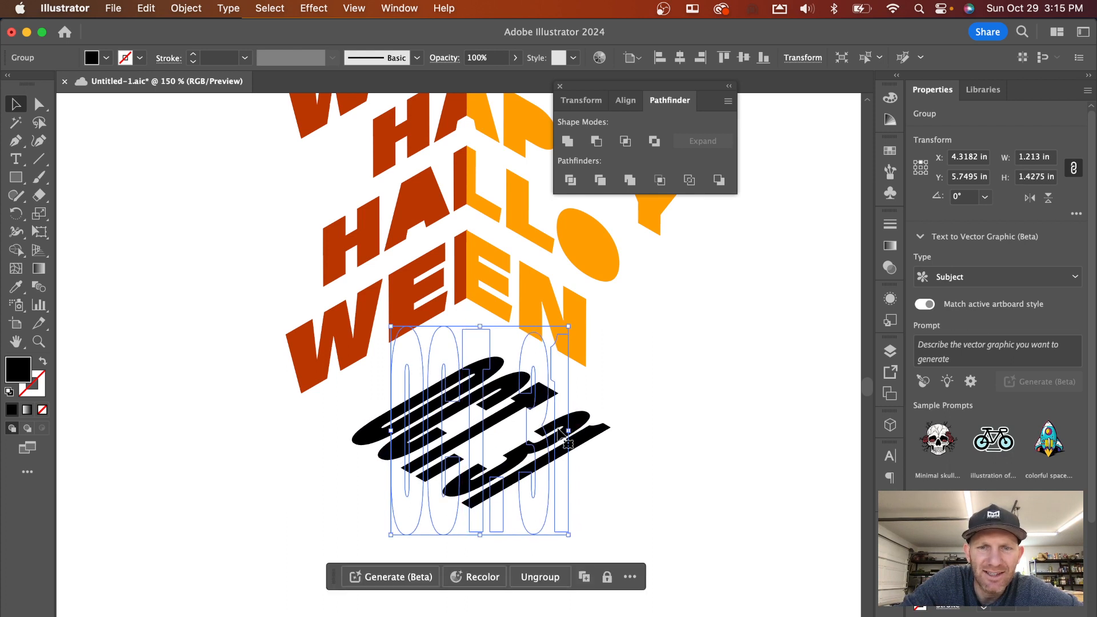
{"action": "left_click_drag", "start_coordinate": [569, 431], "coordinate": [581, 412]}
{"action": "left_click", "coordinate": [657, 429]}
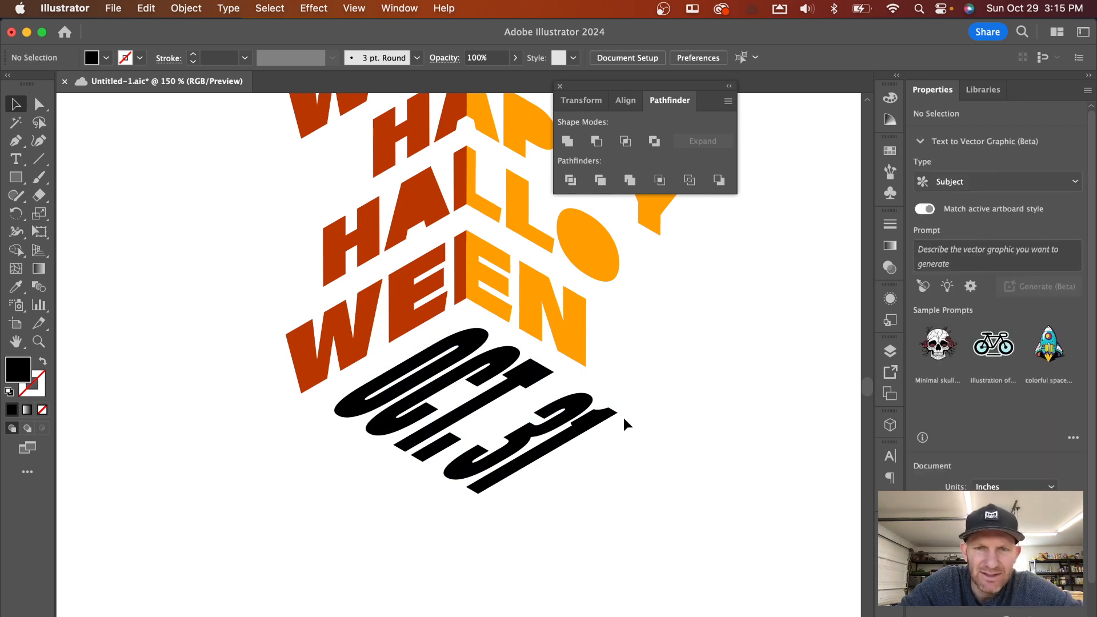
Step: Expand the appearance of the rotated OCT. 31 group
{"action": "scroll", "coordinate": [624, 421], "scroll_direction": "down", "scroll_amount": 6}
{"action": "scroll", "coordinate": [623, 417], "scroll_direction": "down", "scroll_amount": 1}
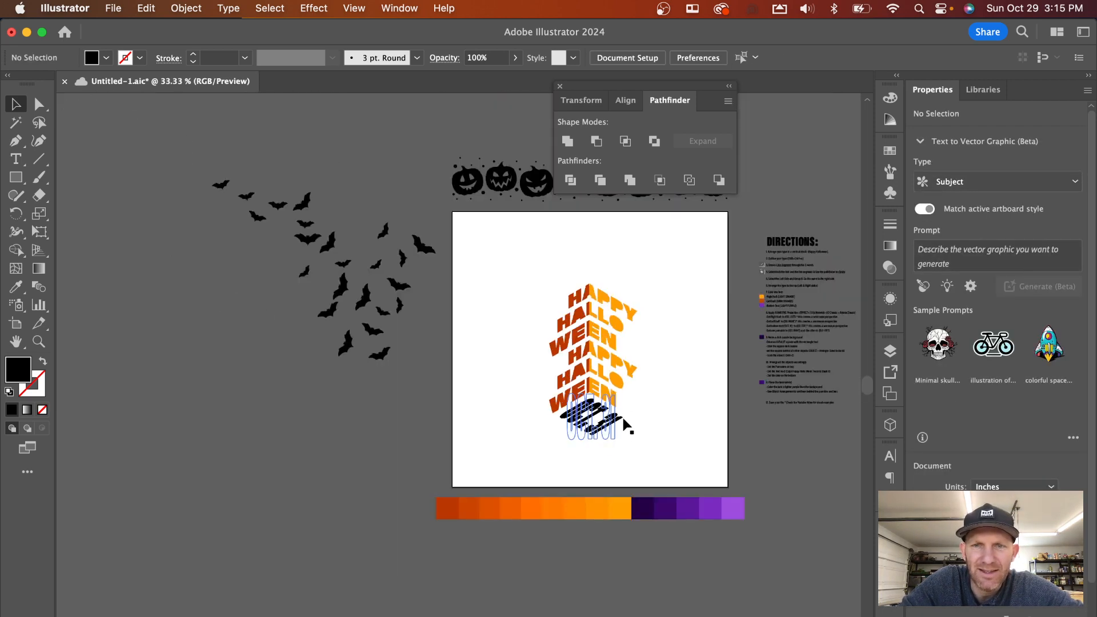
{"action": "scroll", "coordinate": [623, 417], "scroll_direction": "up", "scroll_amount": 2}
{"action": "left_click_drag", "start_coordinate": [668, 360], "coordinate": [580, 445]}
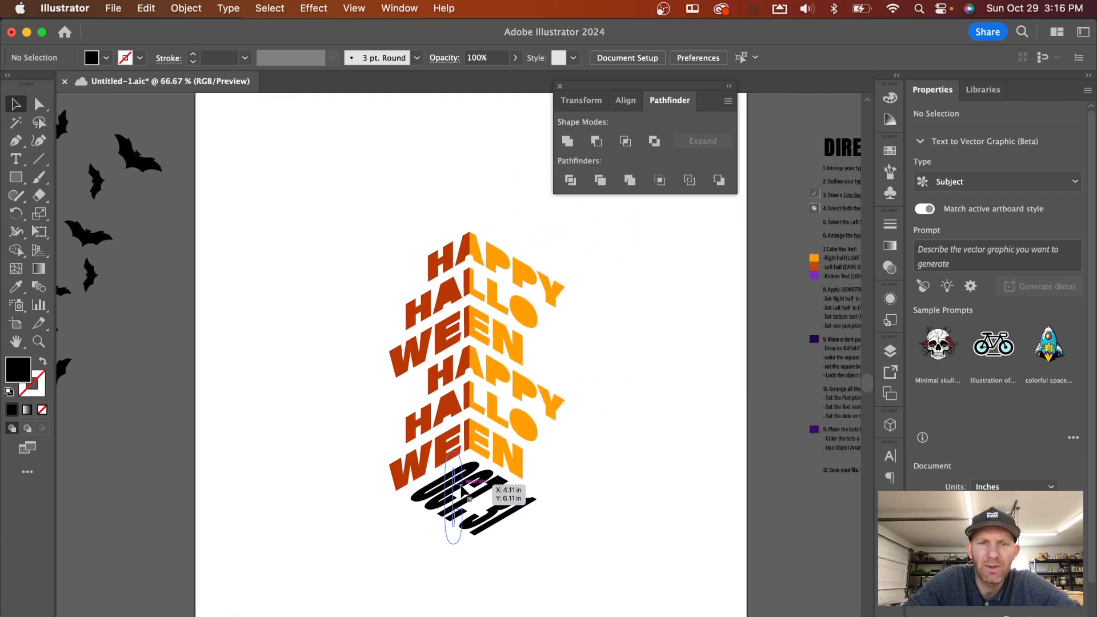
{"action": "left_click", "coordinate": [506, 496]}
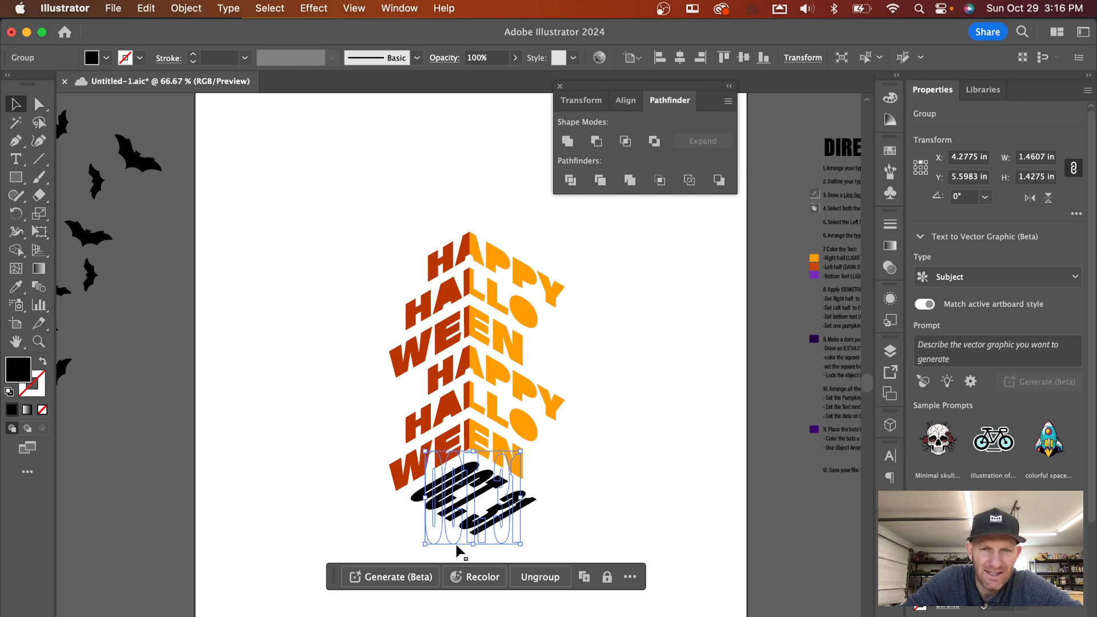
{"action": "left_click", "coordinate": [196, 10]}
{"action": "left_click", "coordinate": [217, 232]}
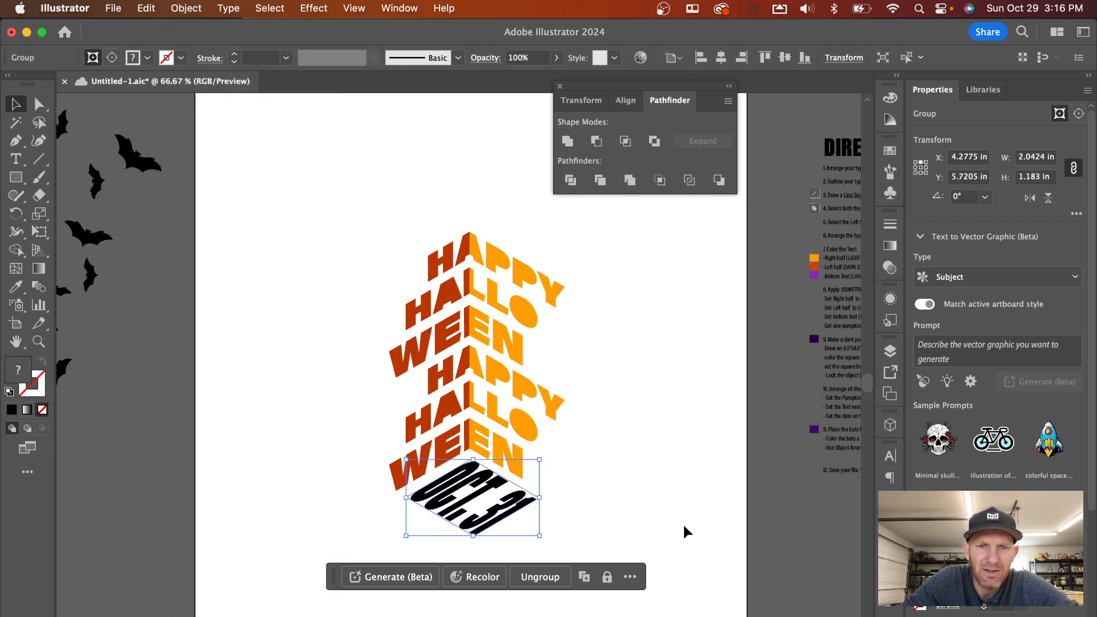
{"action": "left_click", "coordinate": [686, 529]}
Step: Recolor the expanded OCT. 31 group by sampling the lightest purple swatch below the artboard with the Eyedropper
{"action": "scroll", "coordinate": [693, 517], "scroll_direction": "right", "scroll_amount": 5}
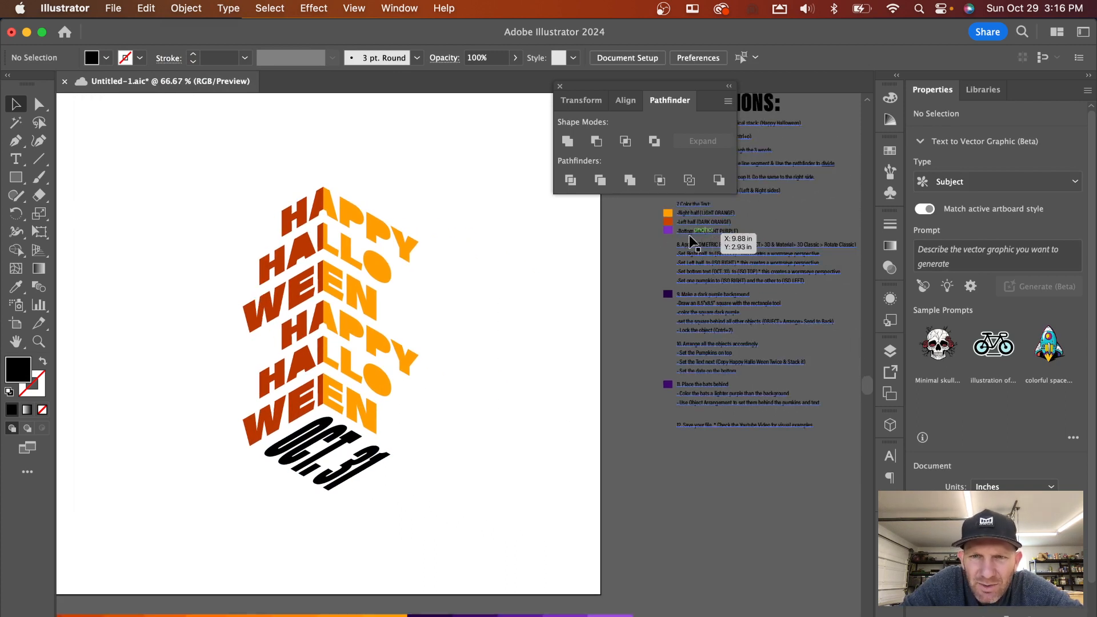
{"action": "scroll", "coordinate": [491, 433], "scroll_direction": "down", "scroll_amount": 5}
{"action": "scroll", "coordinate": [492, 433], "scroll_direction": "left", "scroll_amount": 2}
{"action": "left_click", "coordinate": [418, 379]}
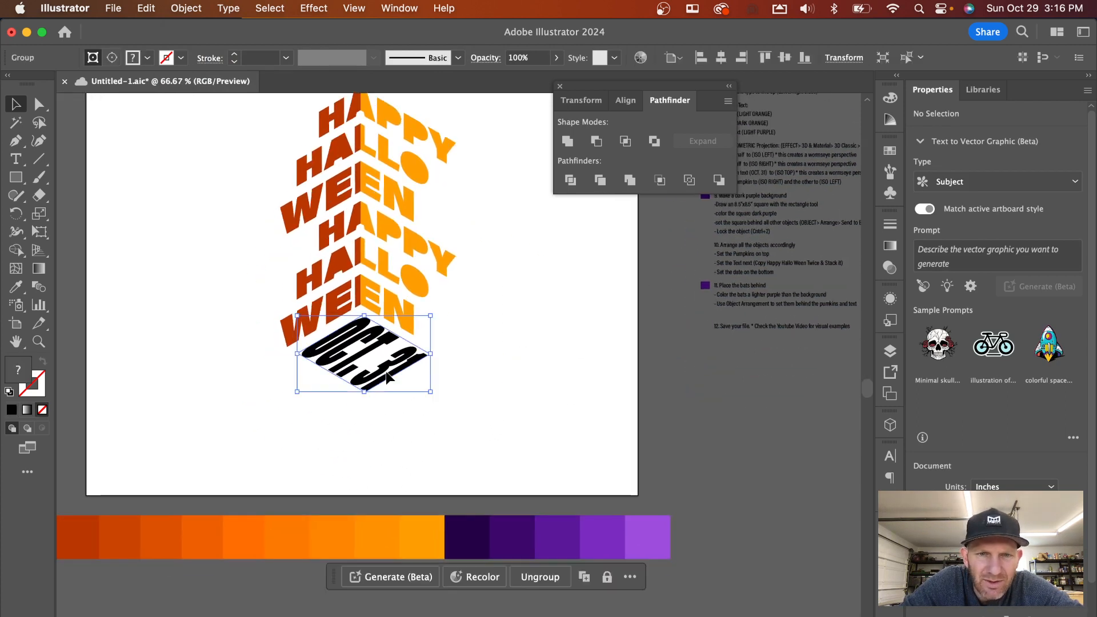
{"action": "key", "text": "i"}
{"action": "left_click", "coordinate": [652, 539]}
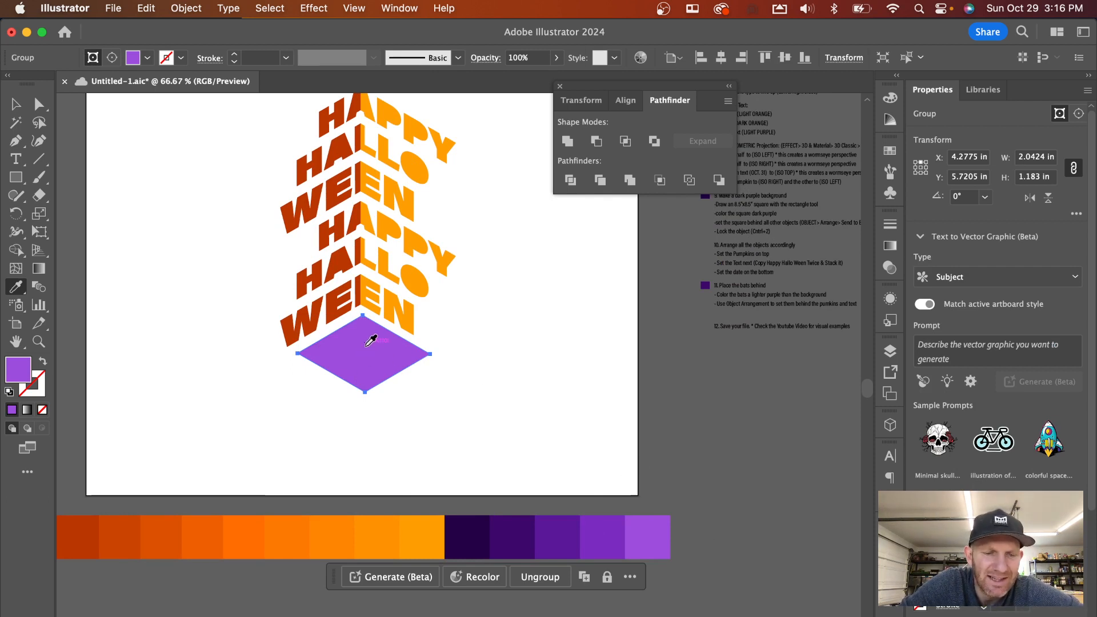
Step: Delete the purple diamond backing shape that covers the rotated OCT. 31 date, keeping the letter shapes
{"action": "scroll", "coordinate": [359, 340], "scroll_direction": "up", "scroll_amount": 2}
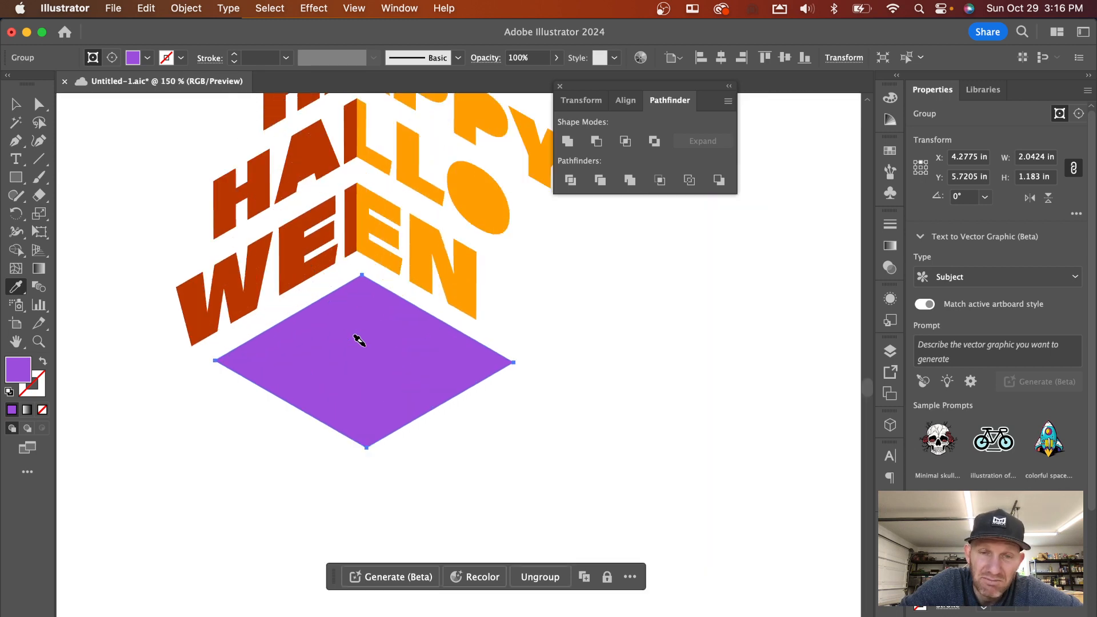
{"action": "left_click", "coordinate": [39, 104]}
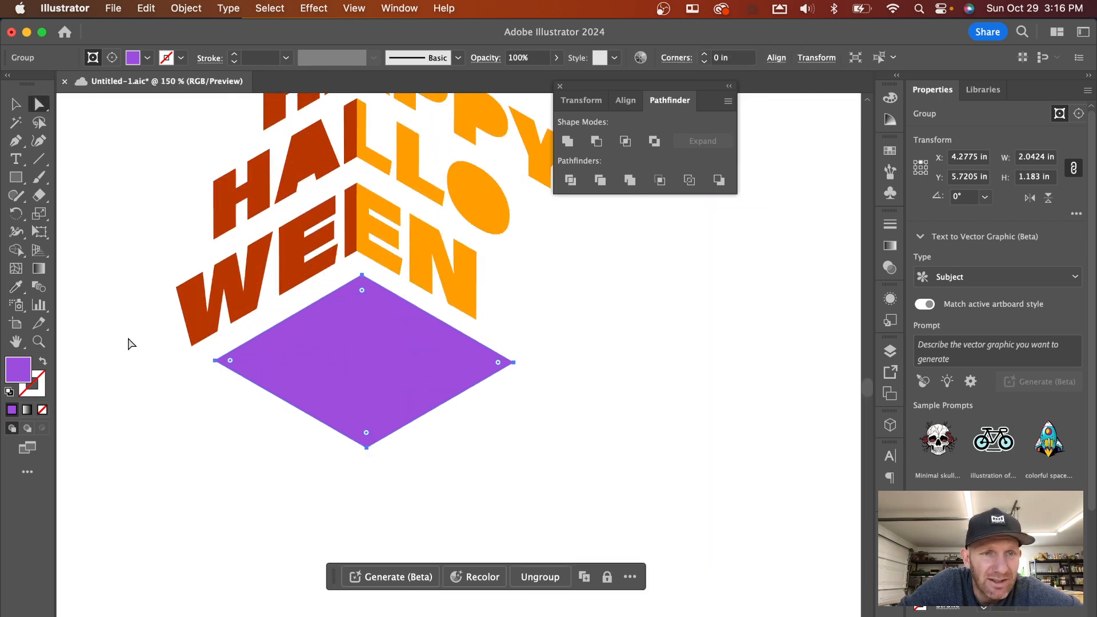
{"action": "left_click", "coordinate": [129, 343]}
{"action": "left_click", "coordinate": [514, 362]}
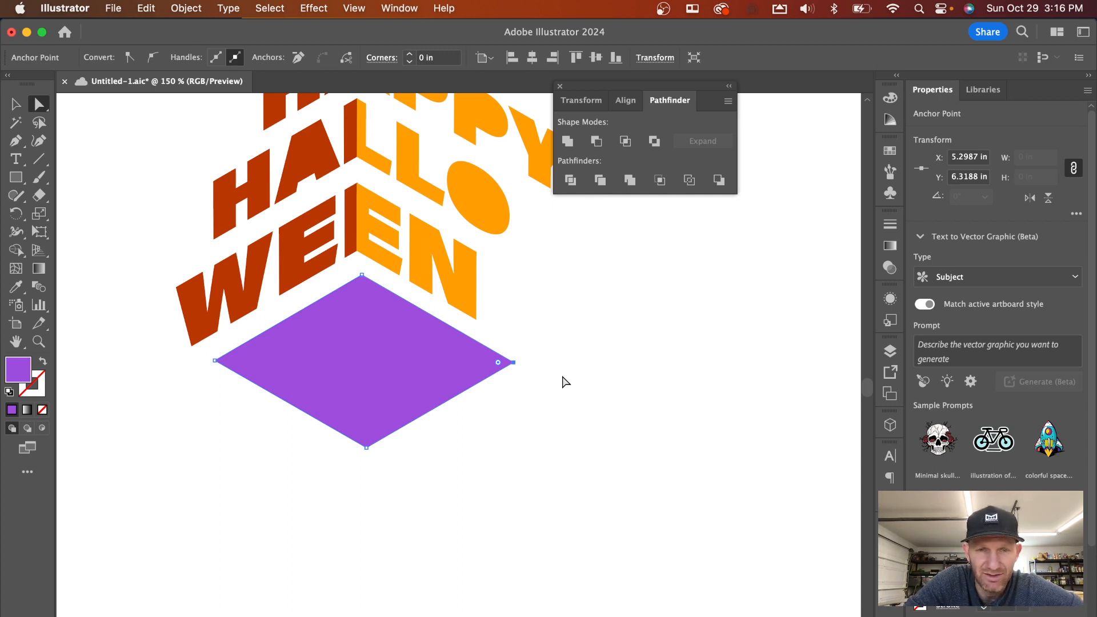
{"action": "key", "text": "Delete"}
{"action": "key", "text": "Delete"}
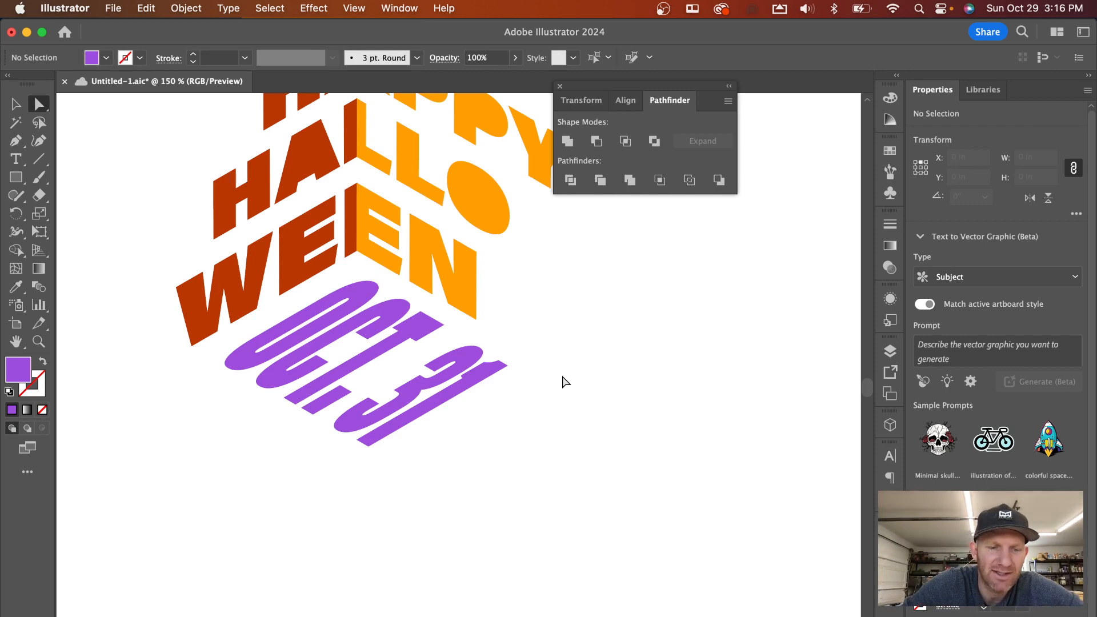
Step: Create an 8.5 in by 8.5 in square over the artboard with the Rectangle tool
{"action": "scroll", "coordinate": [563, 382], "scroll_direction": "up", "scroll_amount": 2}
{"action": "scroll", "coordinate": [562, 381], "scroll_direction": "down", "scroll_amount": 5}
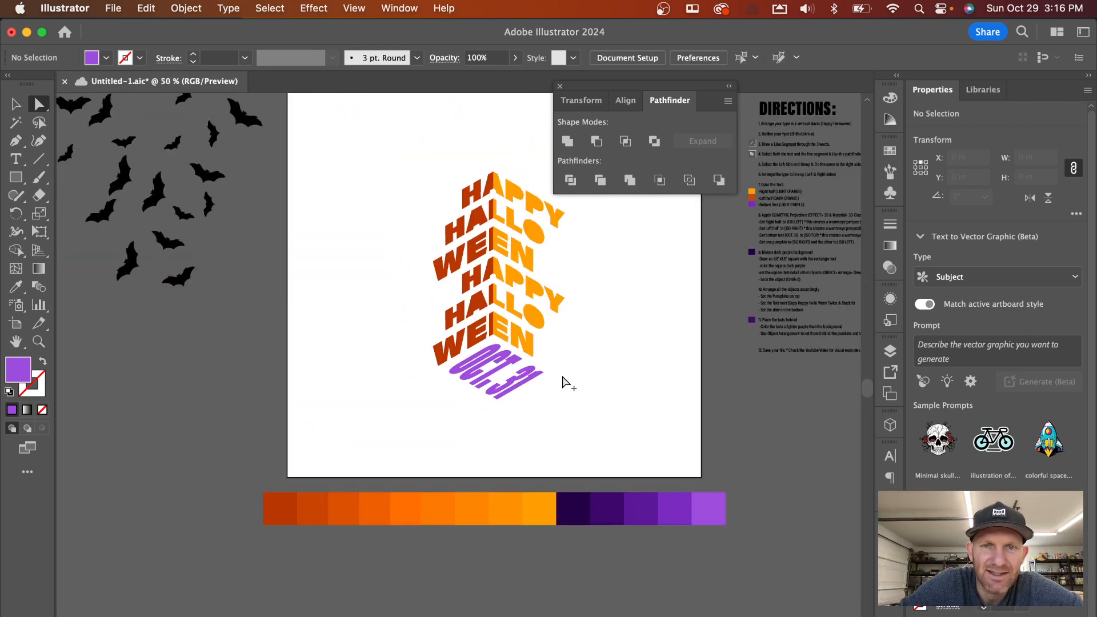
{"action": "left_click_drag", "start_coordinate": [573, 306], "coordinate": [536, 423]}
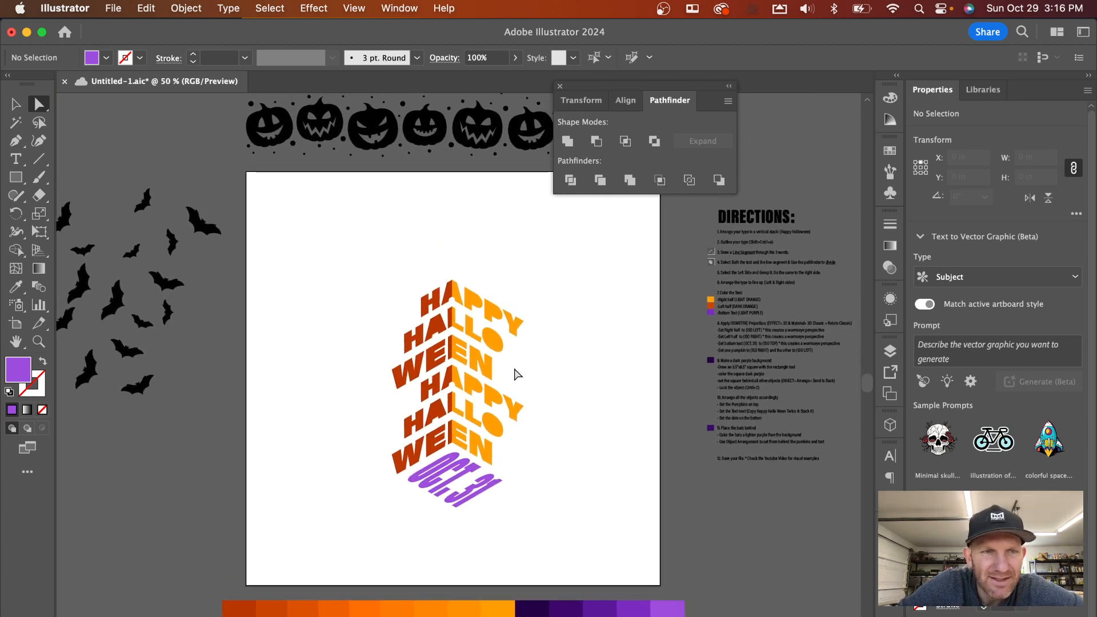
{"action": "left_click", "coordinate": [17, 180]}
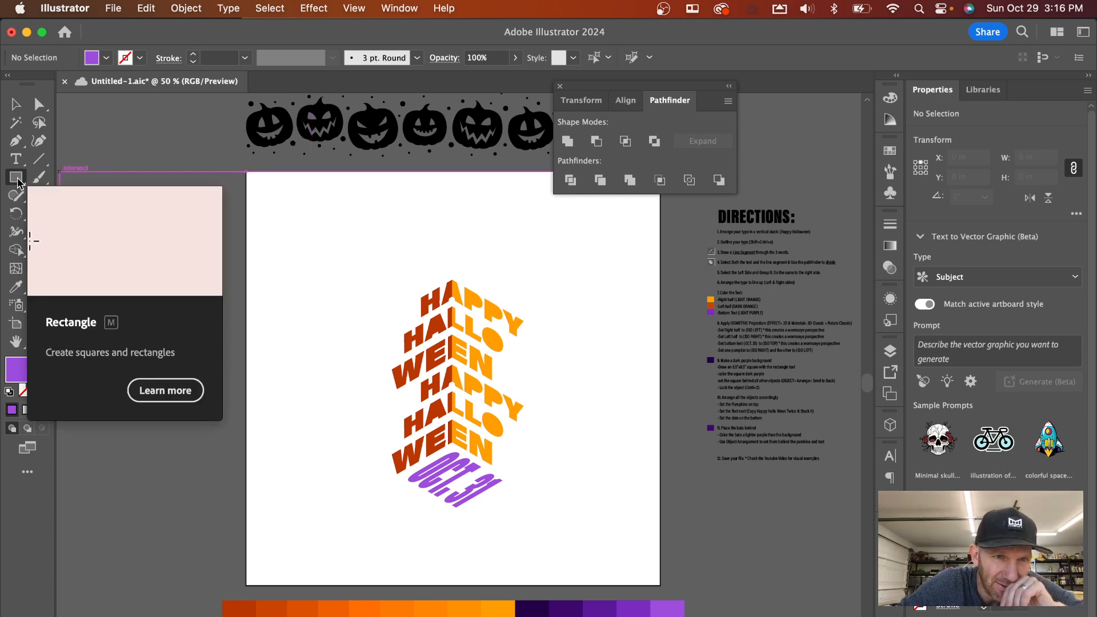
{"action": "left_click", "coordinate": [297, 217]}
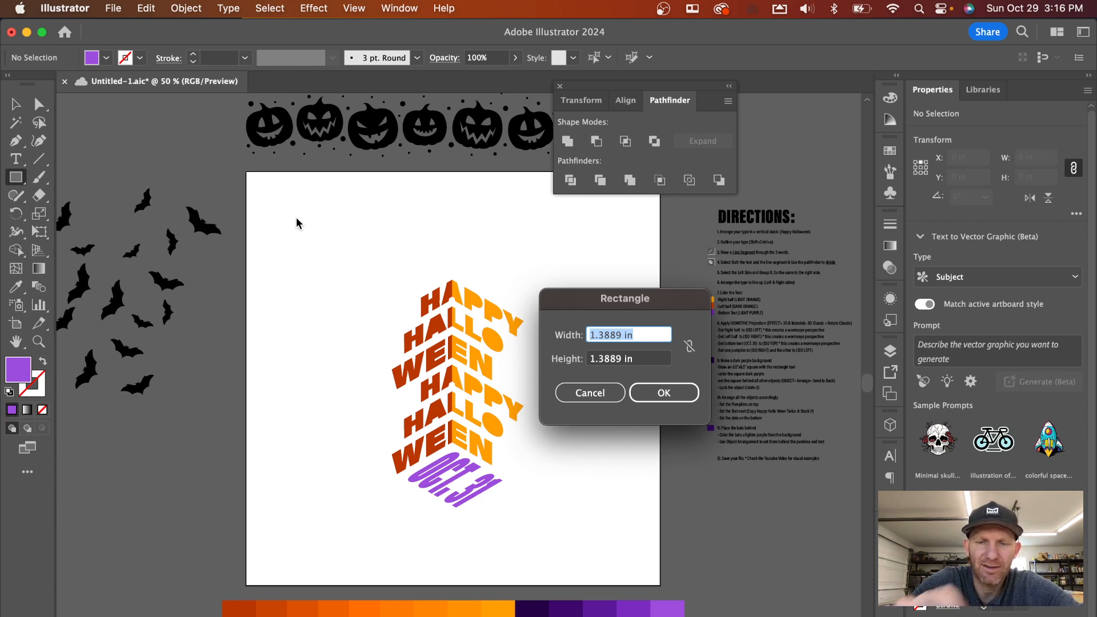
{"action": "type", "text": "8.5"}
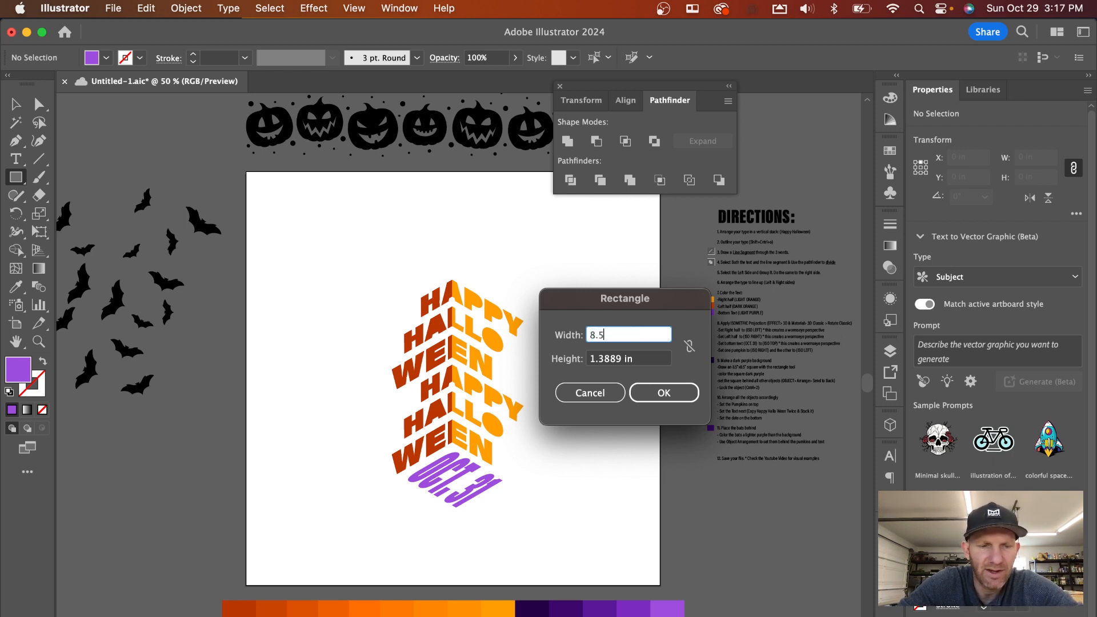
{"action": "key", "text": "Tab"}
{"action": "type", "text": "8"}
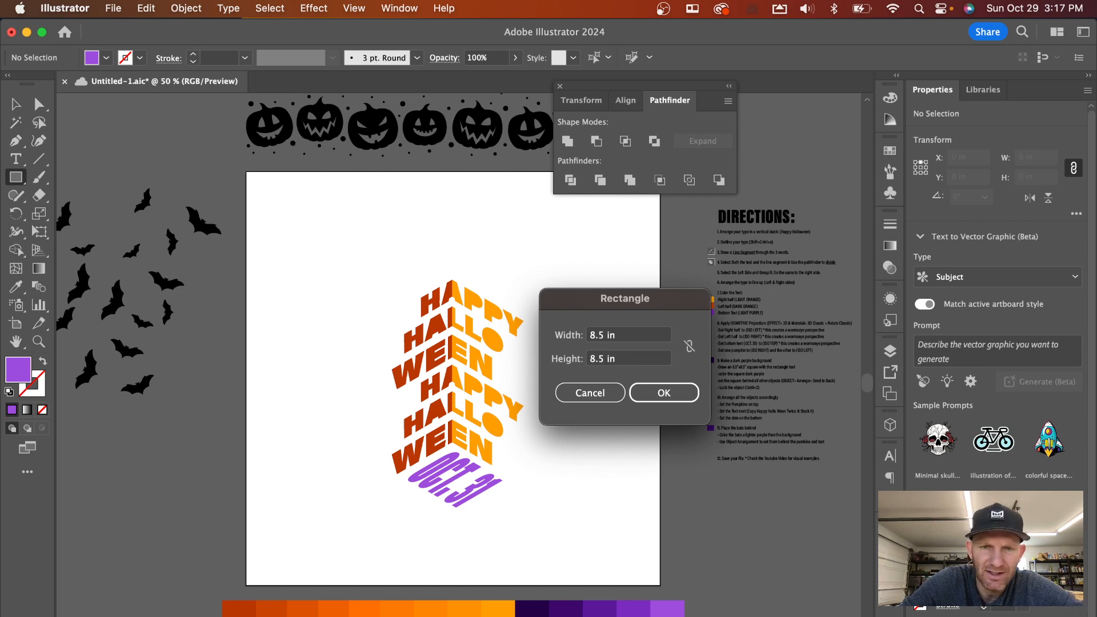
{"action": "key", "text": "Return"}
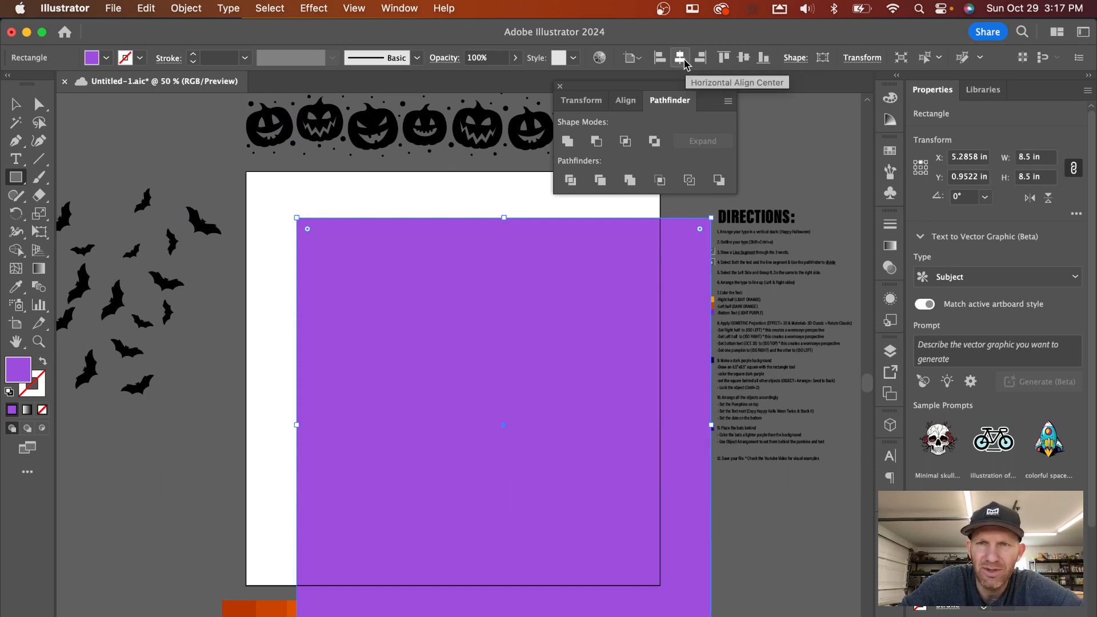
Step: Center the square horizontally and vertically on the artboard and fill it with the darkest purple swatch using the Eyedropper
{"action": "left_click", "coordinate": [680, 57]}
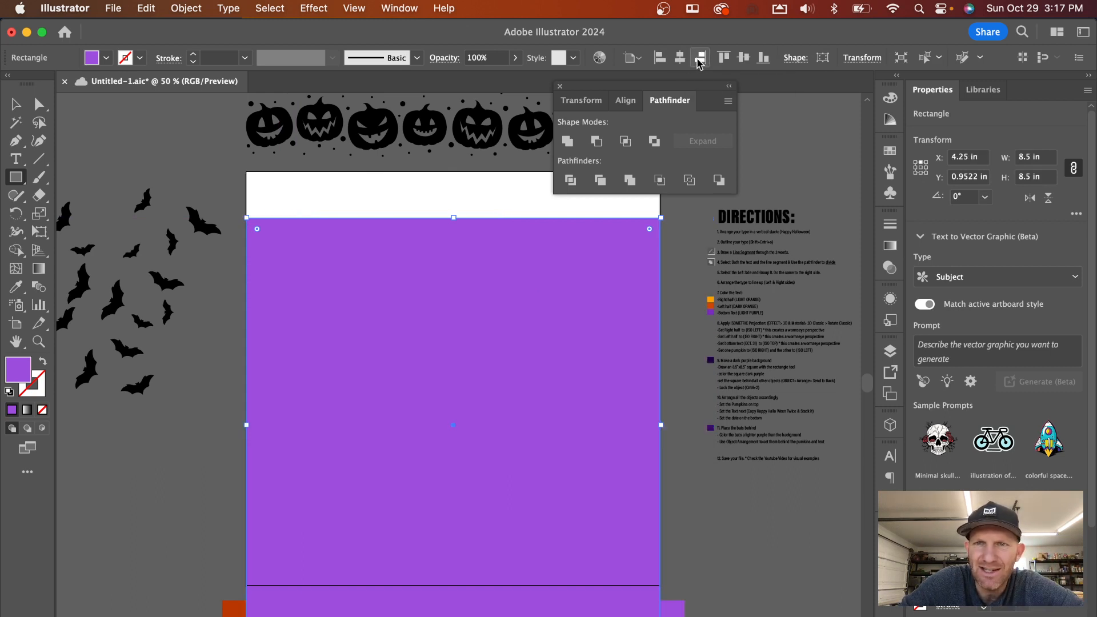
{"action": "left_click", "coordinate": [741, 59]}
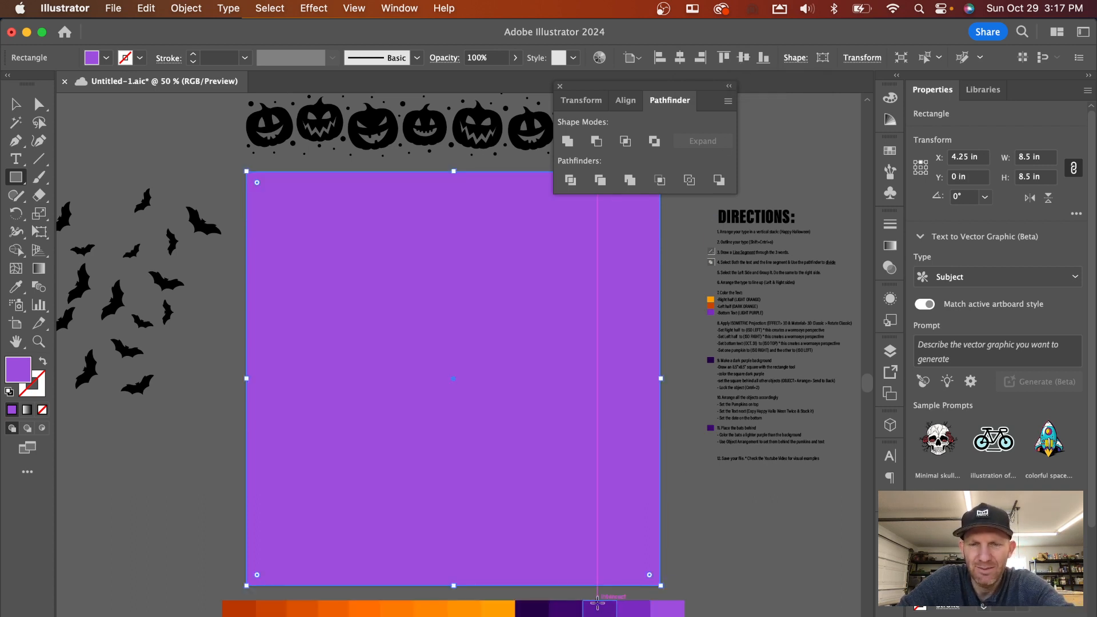
{"action": "key", "text": "i"}
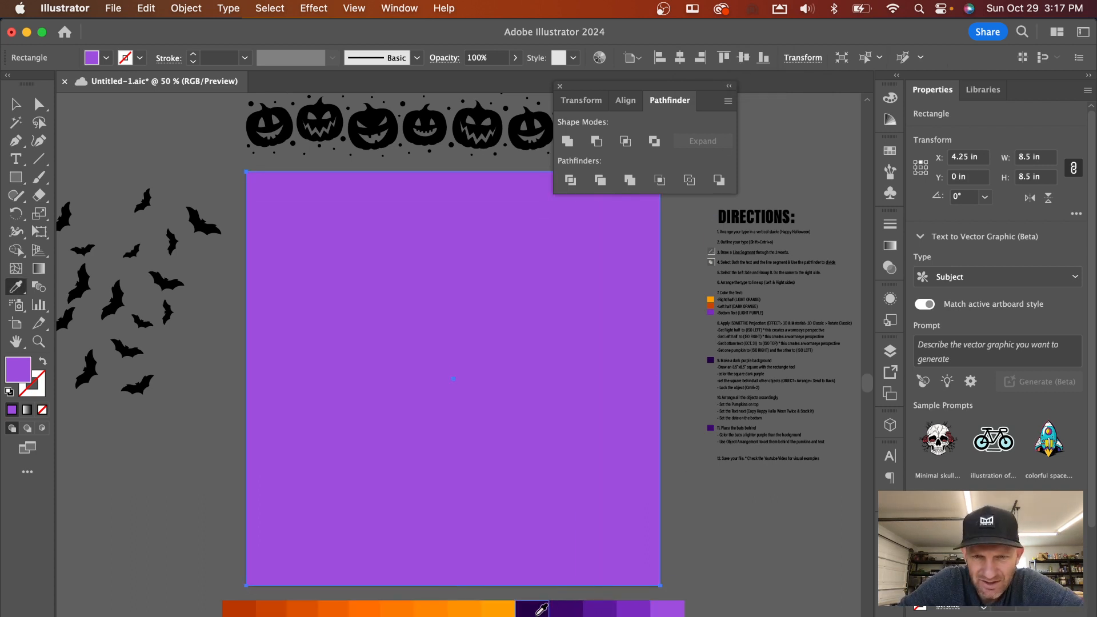
{"action": "left_click", "coordinate": [541, 610]}
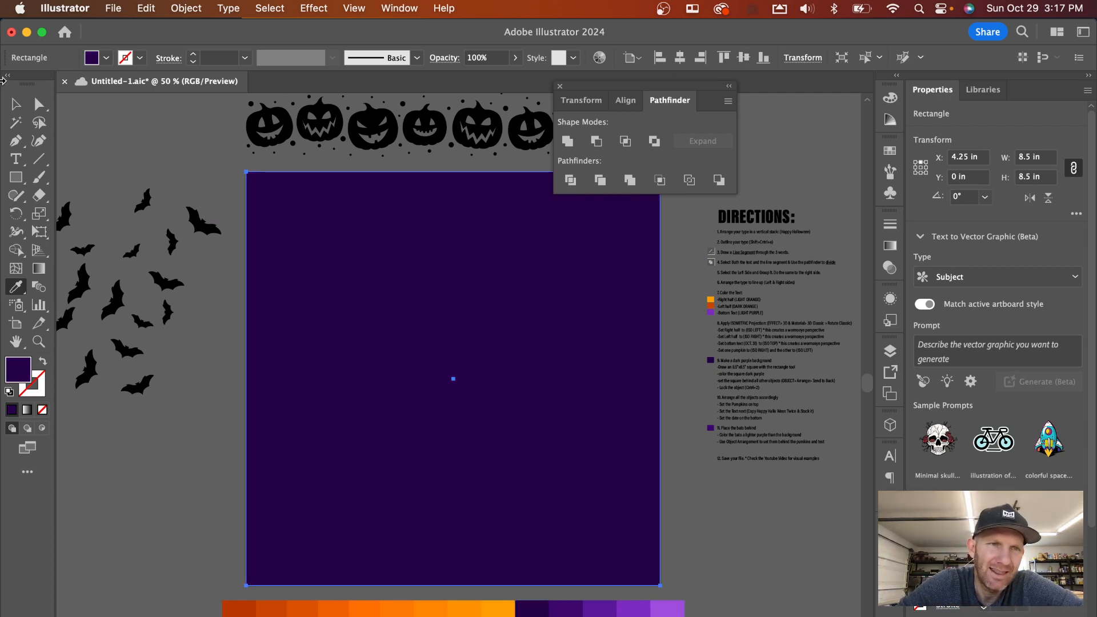
Step: Send the dark purple square to the back, behind the lettering and date, and deselect it
{"action": "left_click", "coordinate": [16, 104]}
{"action": "right_click", "coordinate": [525, 394]}
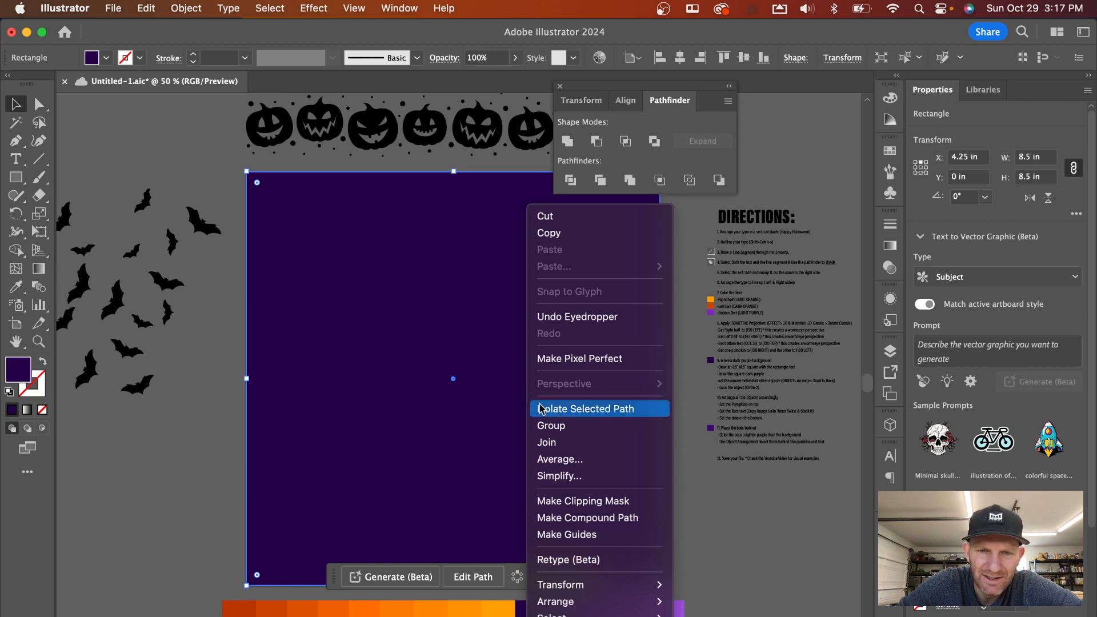
{"action": "mouse_move", "coordinate": [548, 602]}
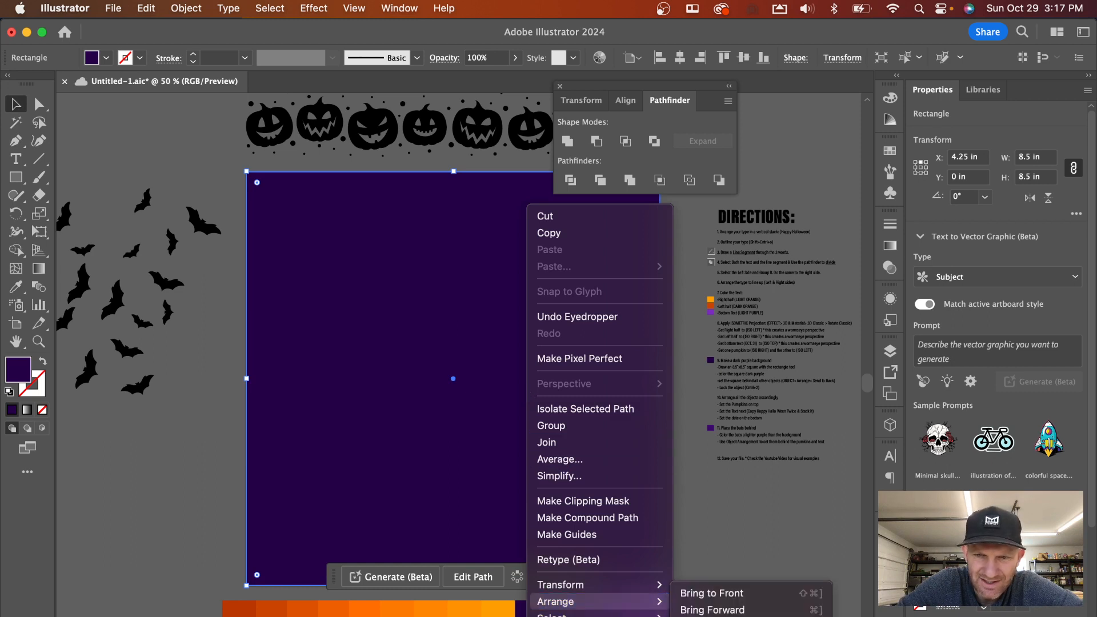
{"action": "left_click", "coordinate": [189, 9]}
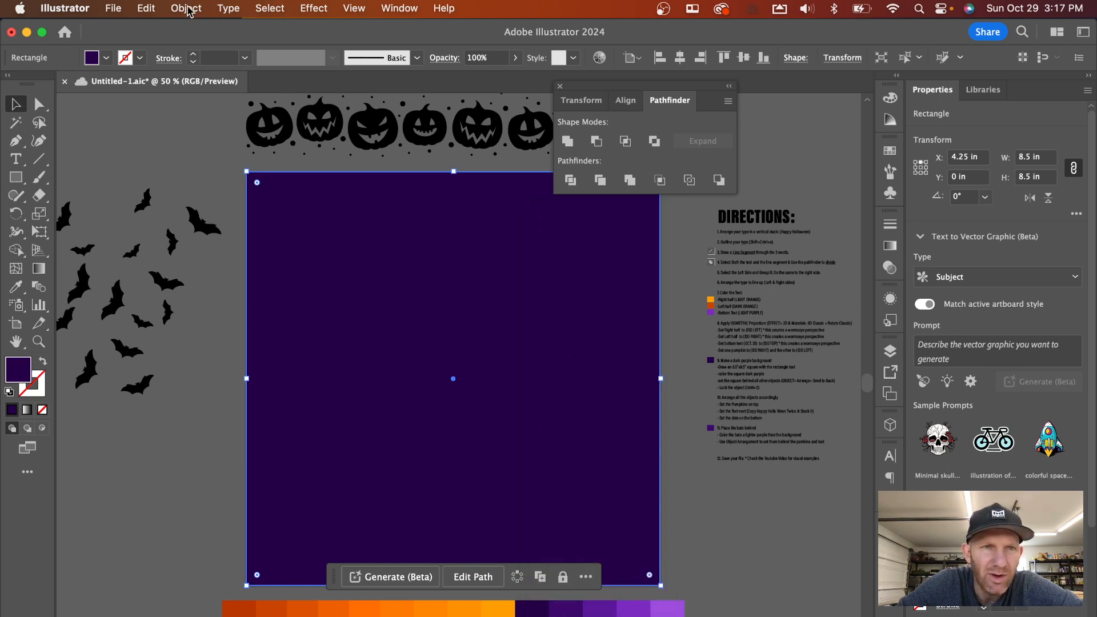
{"action": "left_click", "coordinate": [188, 8]}
{"action": "mouse_move", "coordinate": [192, 50]}
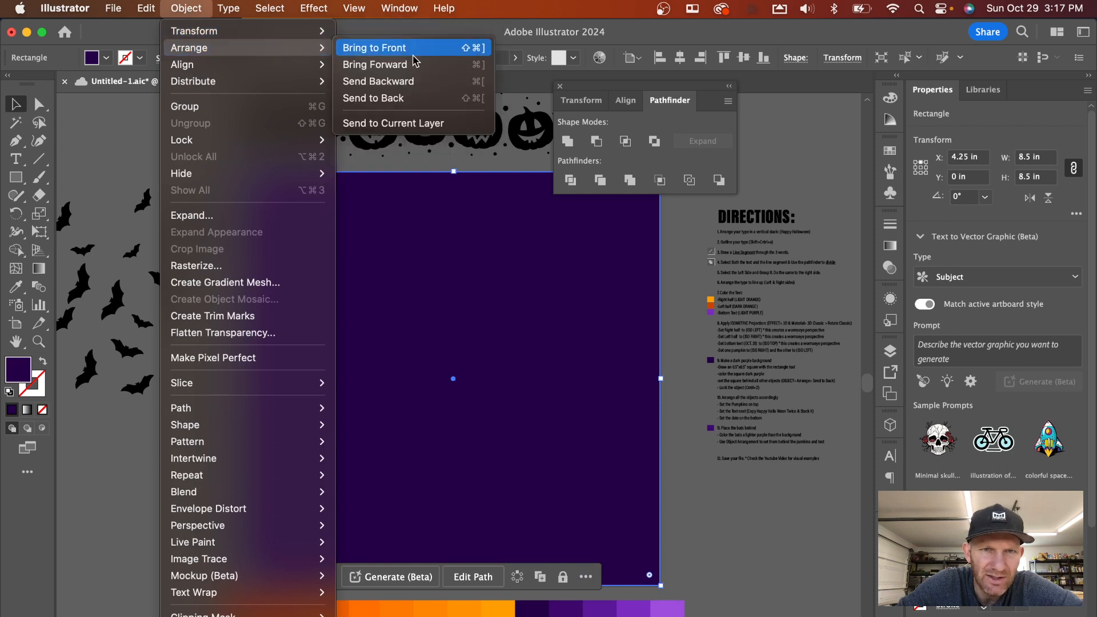
{"action": "left_click", "coordinate": [472, 106]}
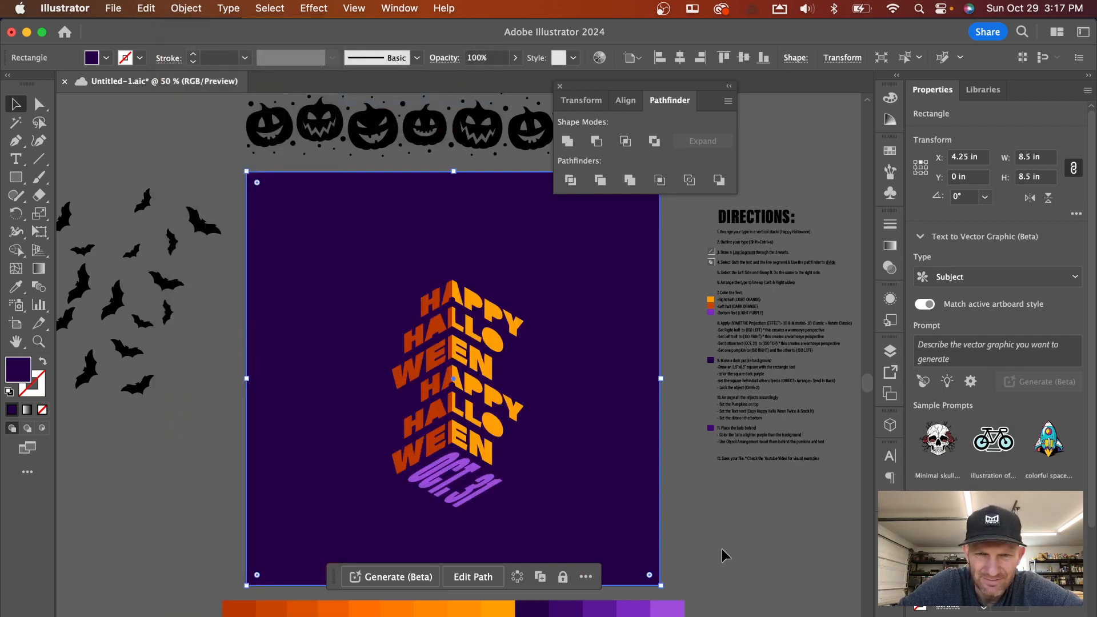
{"action": "left_click", "coordinate": [678, 539]}
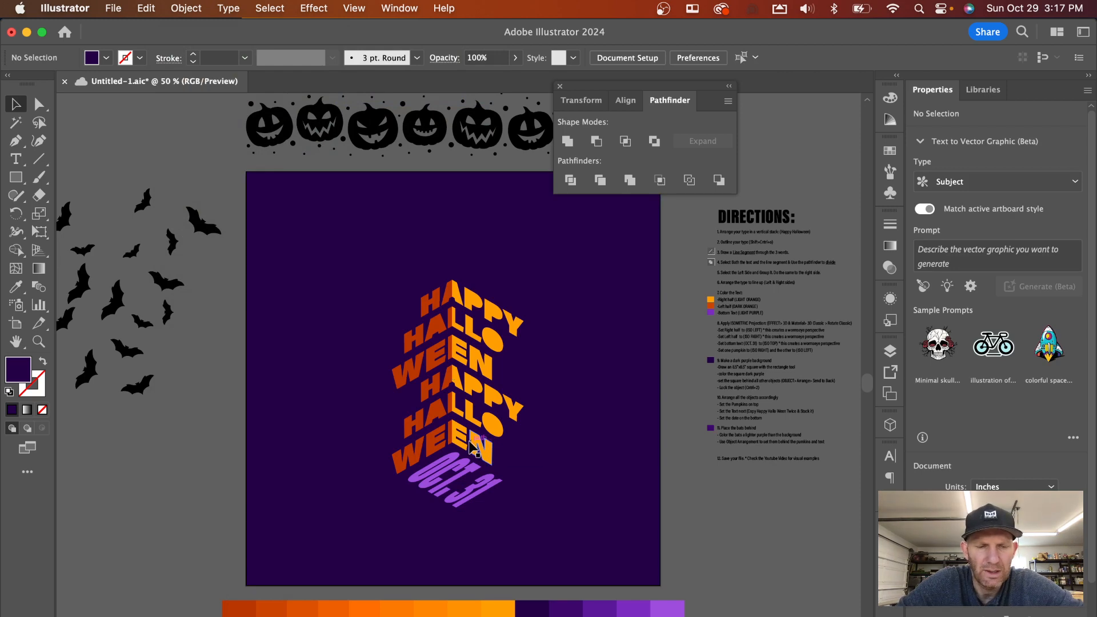
Step: Place a copy of the fifth pumpkin from the row above the artboard over the right half of the top HAPPY
{"action": "scroll", "coordinate": [475, 448], "scroll_direction": "down", "scroll_amount": 2}
{"action": "scroll", "coordinate": [474, 449], "scroll_direction": "up", "scroll_amount": 5}
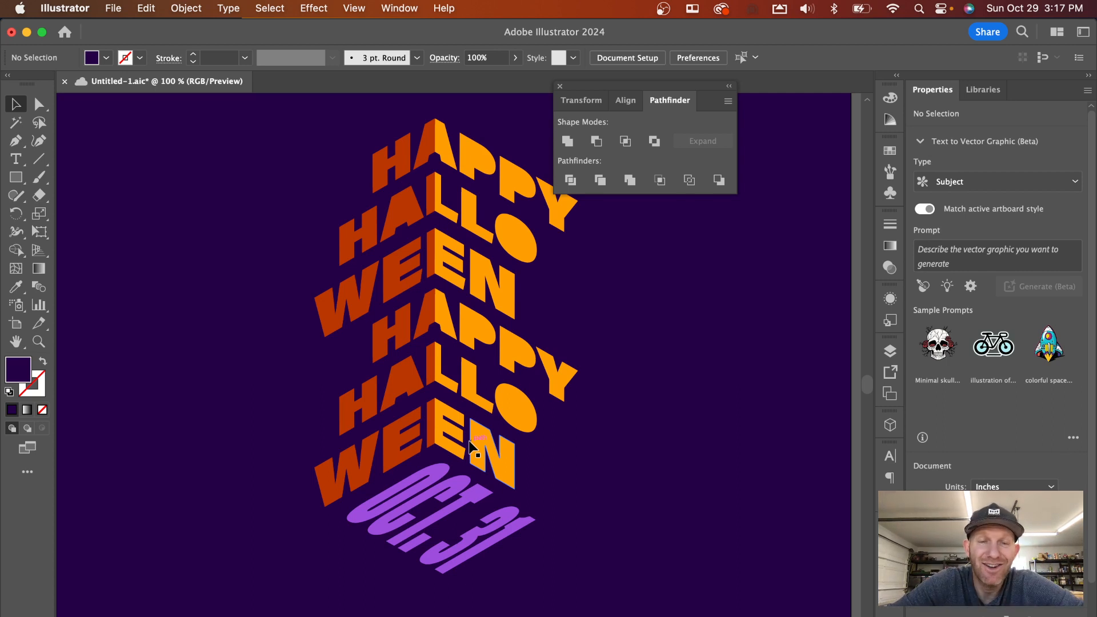
{"action": "scroll", "coordinate": [474, 447], "scroll_direction": "down", "scroll_amount": 3}
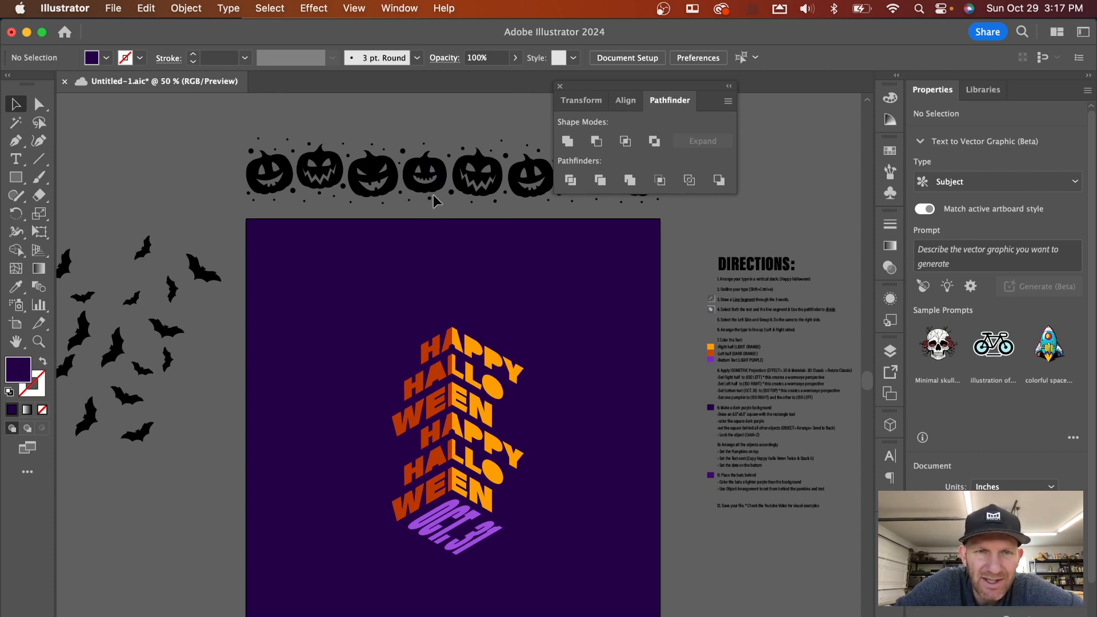
{"action": "scroll", "coordinate": [446, 177], "scroll_direction": "down", "scroll_amount": 2}
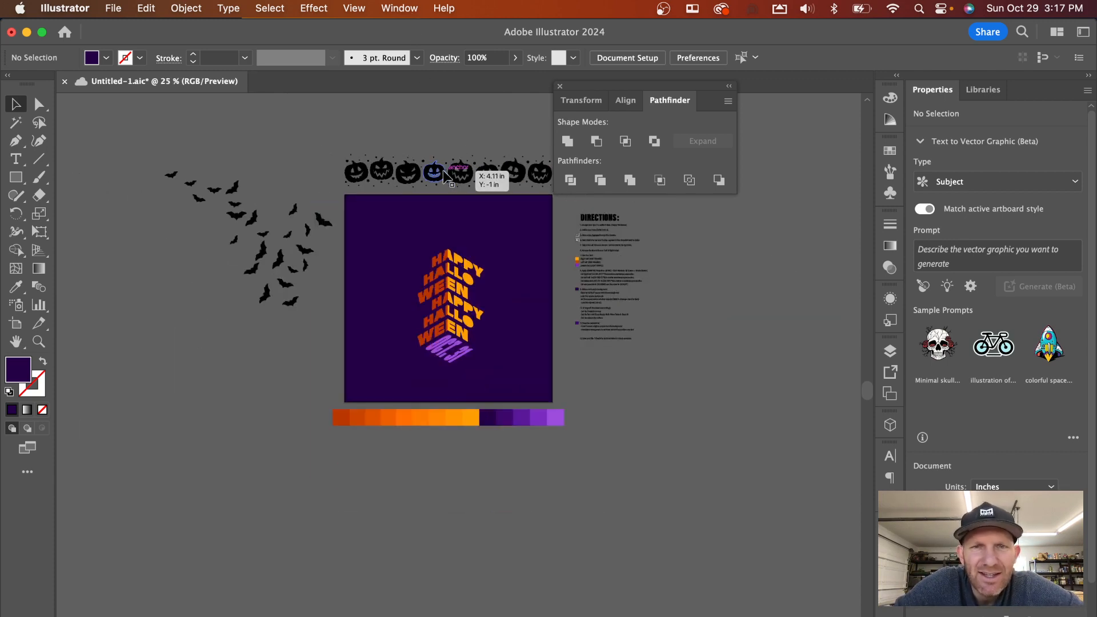
{"action": "scroll", "coordinate": [443, 170], "scroll_direction": "up", "scroll_amount": 3}
{"action": "left_click_drag", "start_coordinate": [500, 225], "coordinate": [454, 318]}
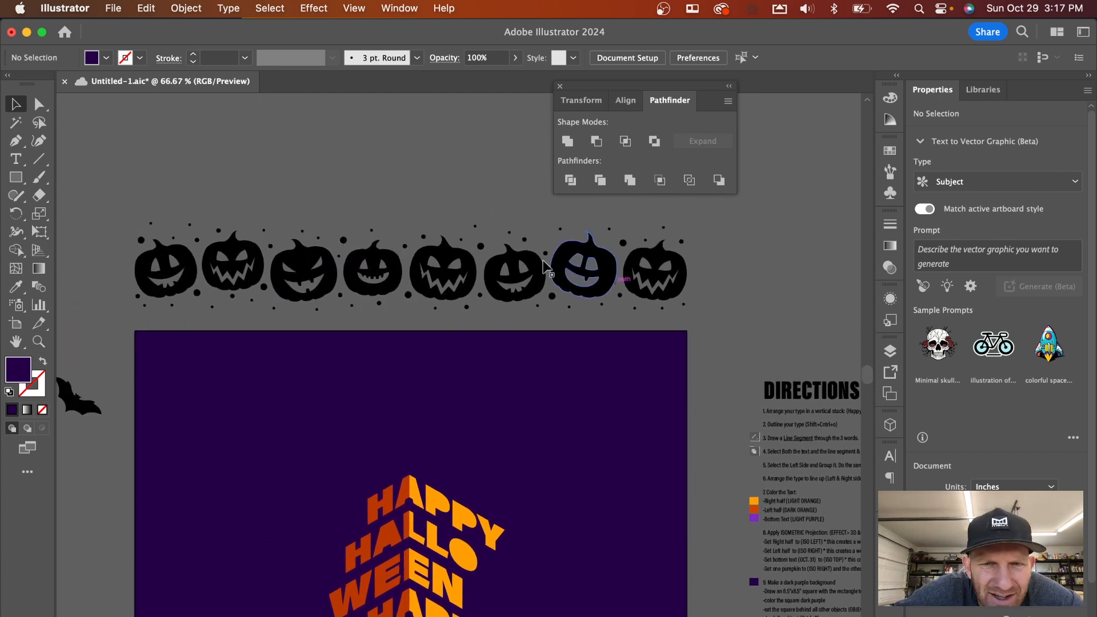
{"action": "left_click", "coordinate": [457, 265]}
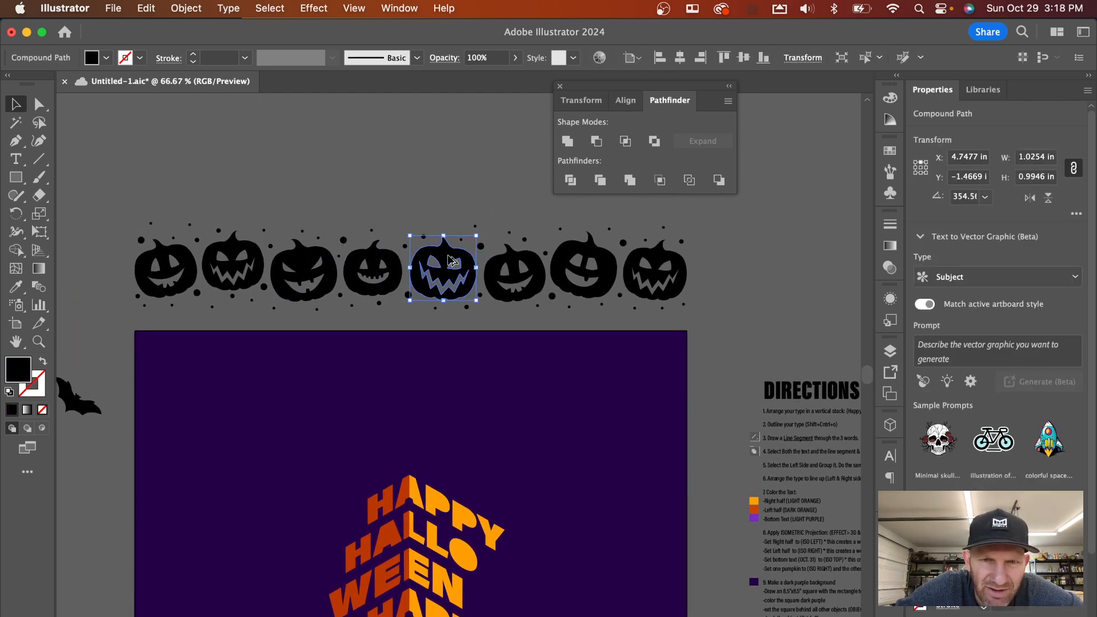
{"action": "left_click_drag", "start_coordinate": [452, 260], "coordinate": [483, 432]}
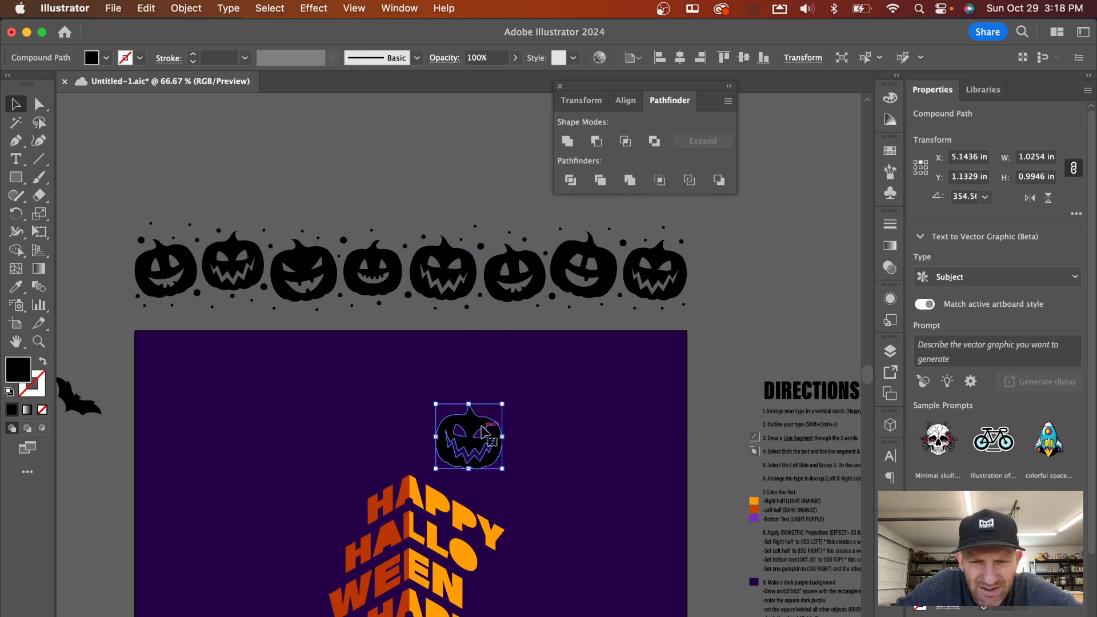
Step: Recolor the copied pumpkin by sampling the light orange of the right half of the lettering, then deselect it
{"action": "key", "text": "i"}
{"action": "left_click", "coordinate": [466, 520]}
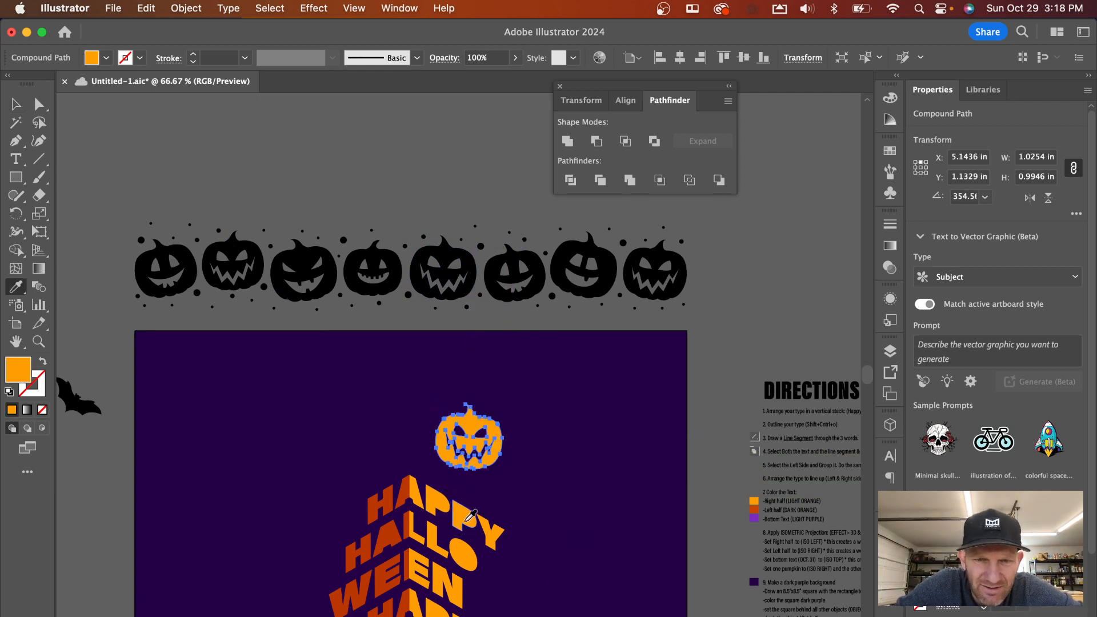
{"action": "left_click", "coordinate": [16, 104]}
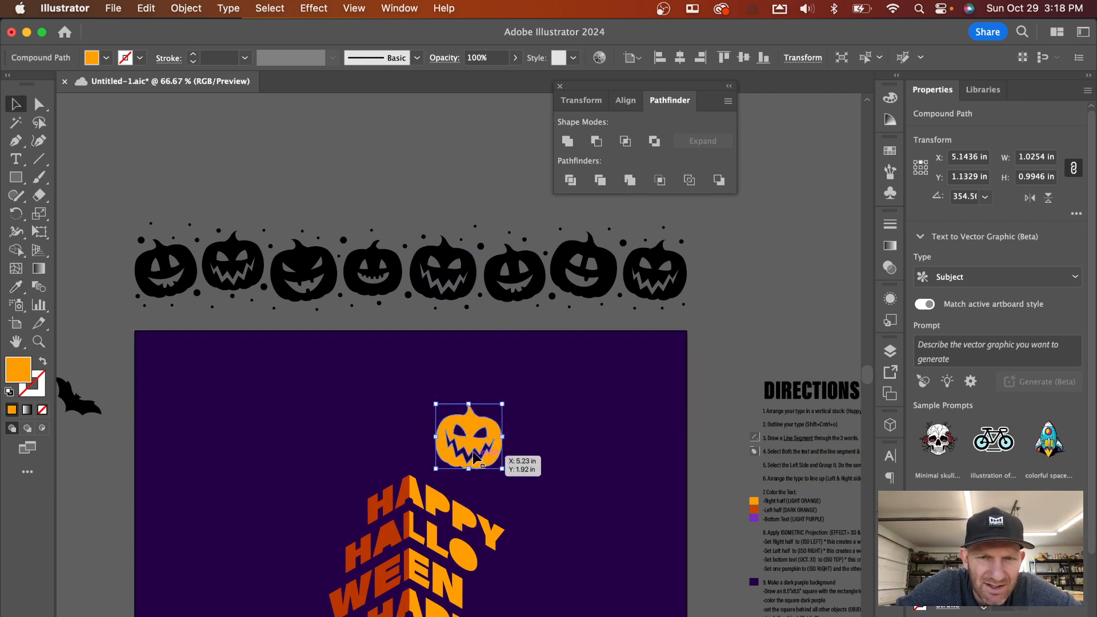
{"action": "key", "text": "i"}
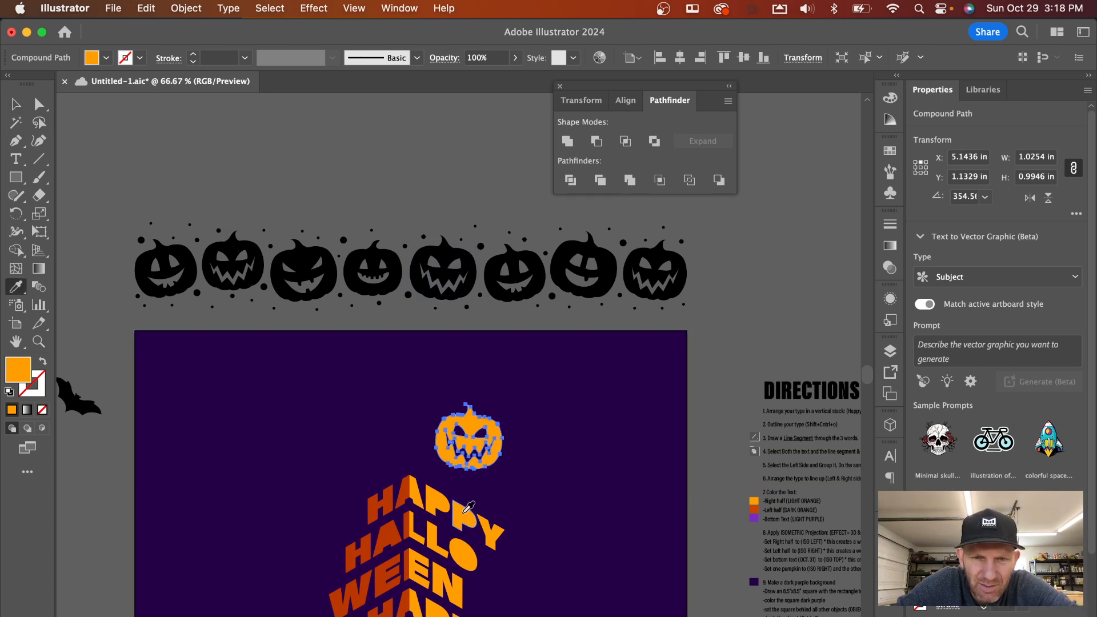
{"action": "left_click", "coordinate": [15, 104]}
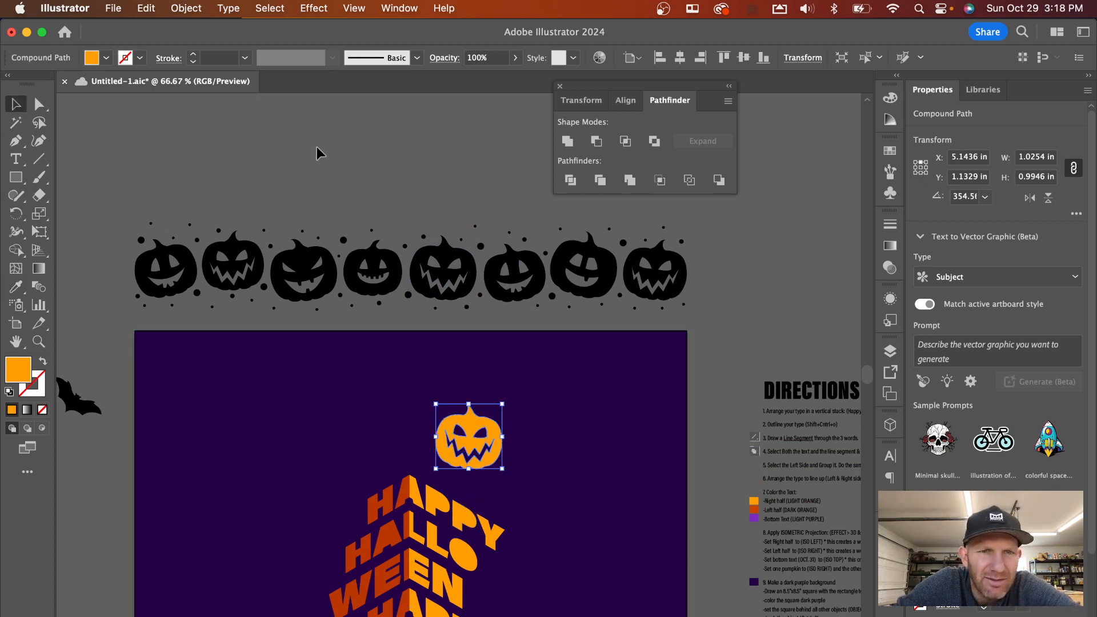
{"action": "left_click", "coordinate": [318, 153]}
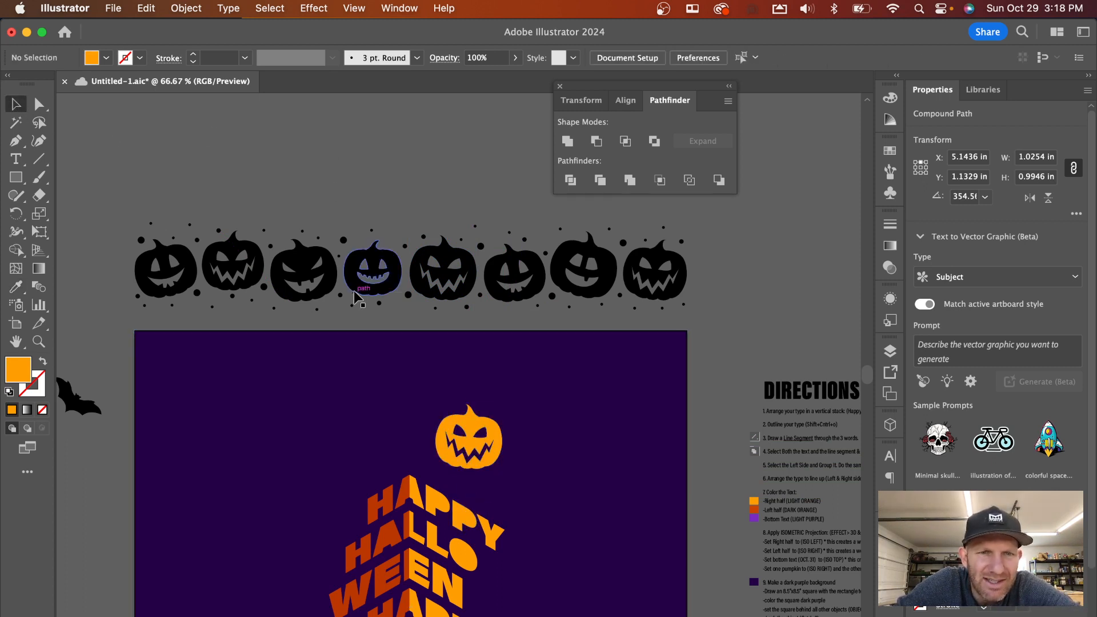
Step: Place a copy of the fourth pumpkin to the left of the top HAPPY and recolor it with the lettering's dark orange
{"action": "left_click", "coordinate": [371, 266]}
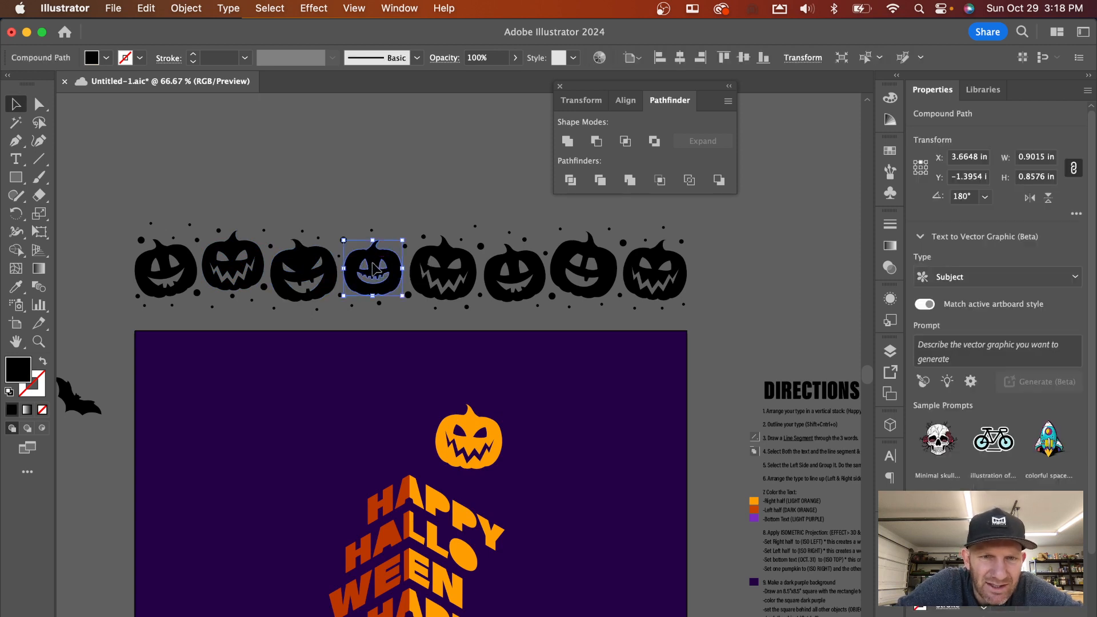
{"action": "left_click_drag", "start_coordinate": [371, 266], "coordinate": [333, 466]}
{"action": "key", "text": "i"}
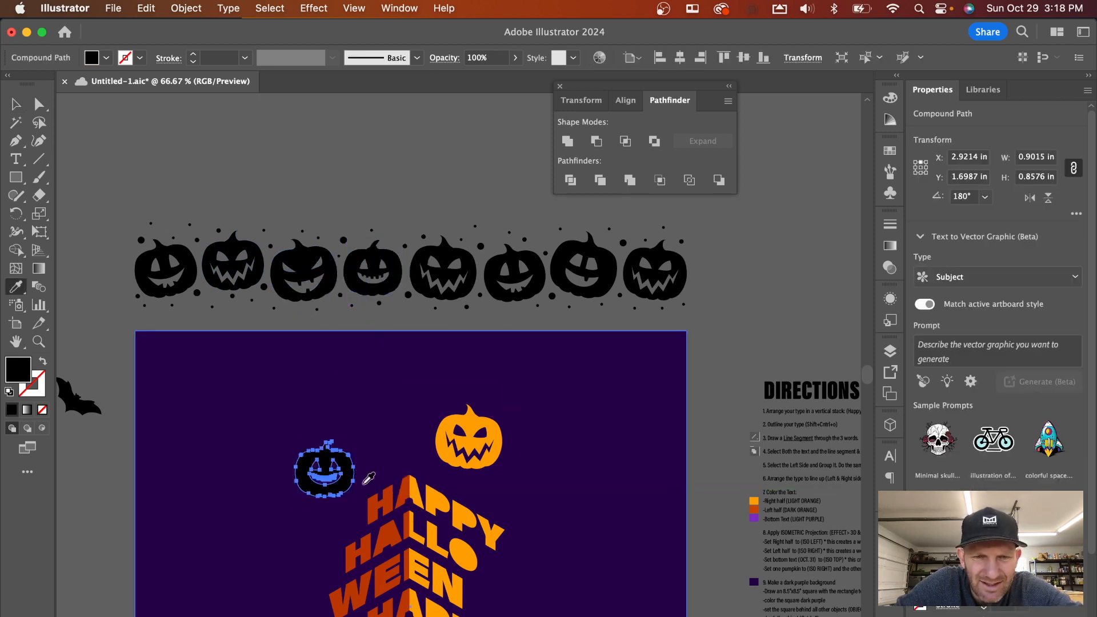
{"action": "left_click", "coordinate": [390, 500]}
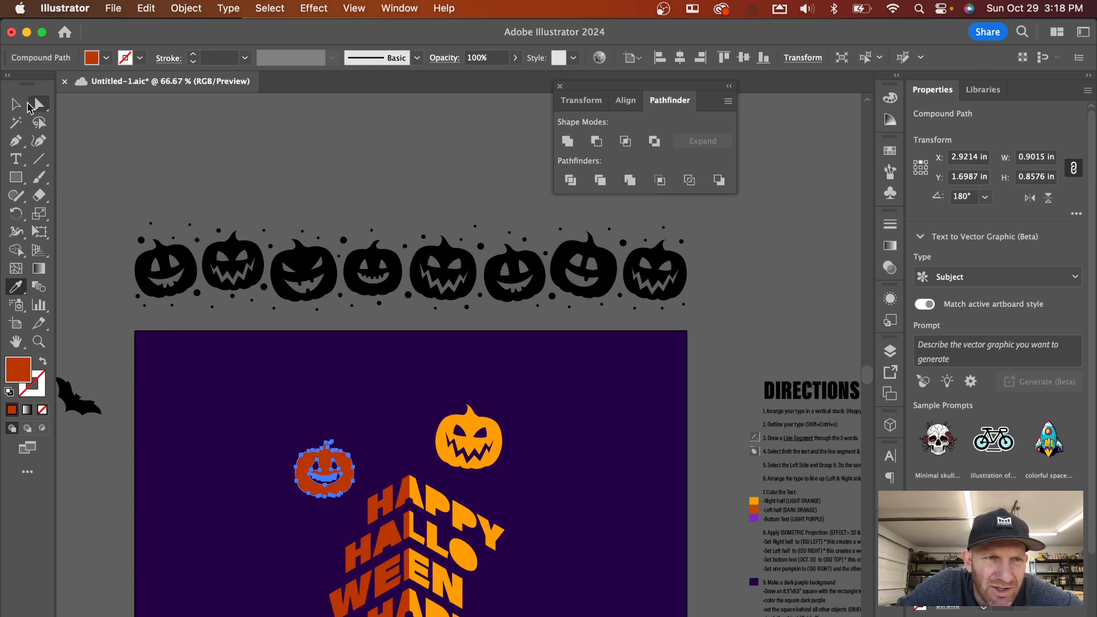
Step: Apply a 3D Classic Rotate effect to the light orange pumpkin with the Isometric Left position
{"action": "left_click", "coordinate": [16, 104]}
{"action": "left_click", "coordinate": [328, 146]}
{"action": "scroll", "coordinate": [464, 415], "scroll_direction": "down", "scroll_amount": 8}
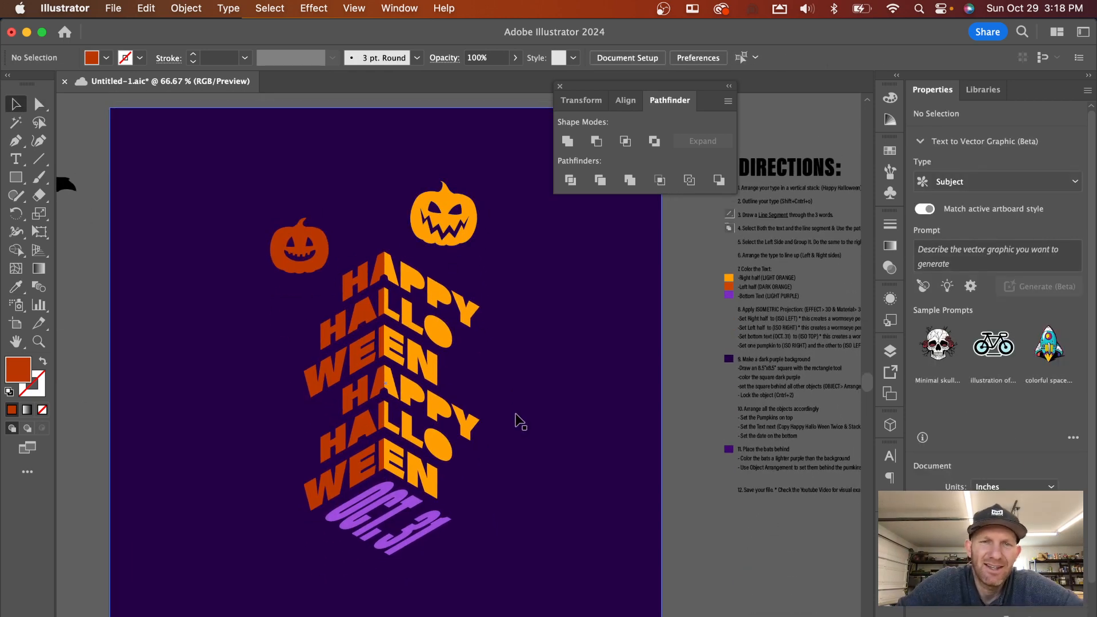
{"action": "left_click", "coordinate": [443, 224]}
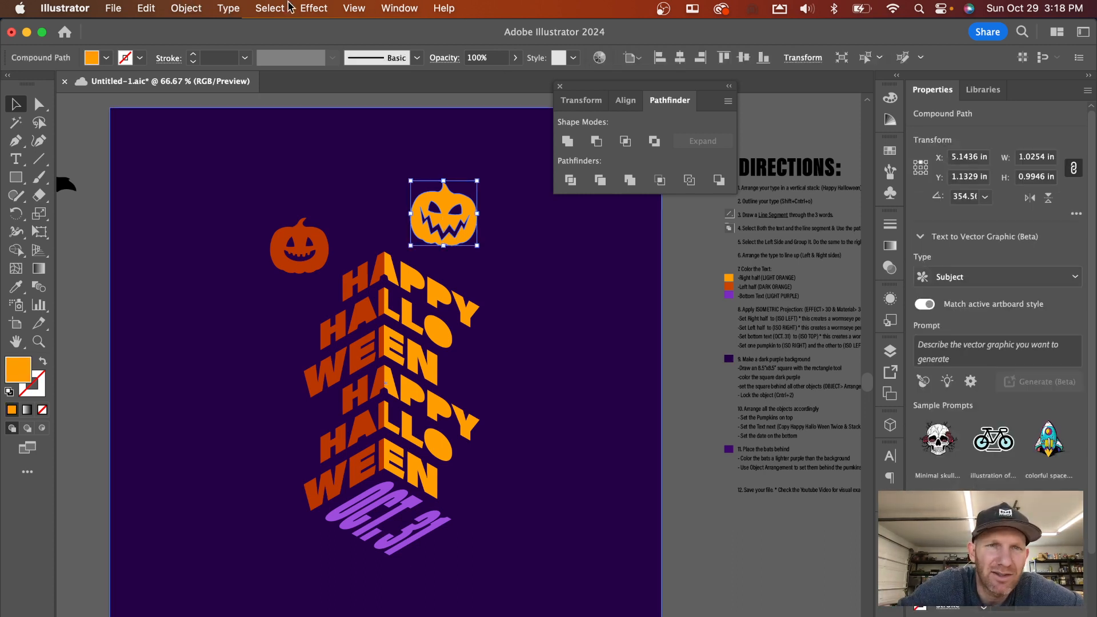
{"action": "left_click", "coordinate": [308, 8]}
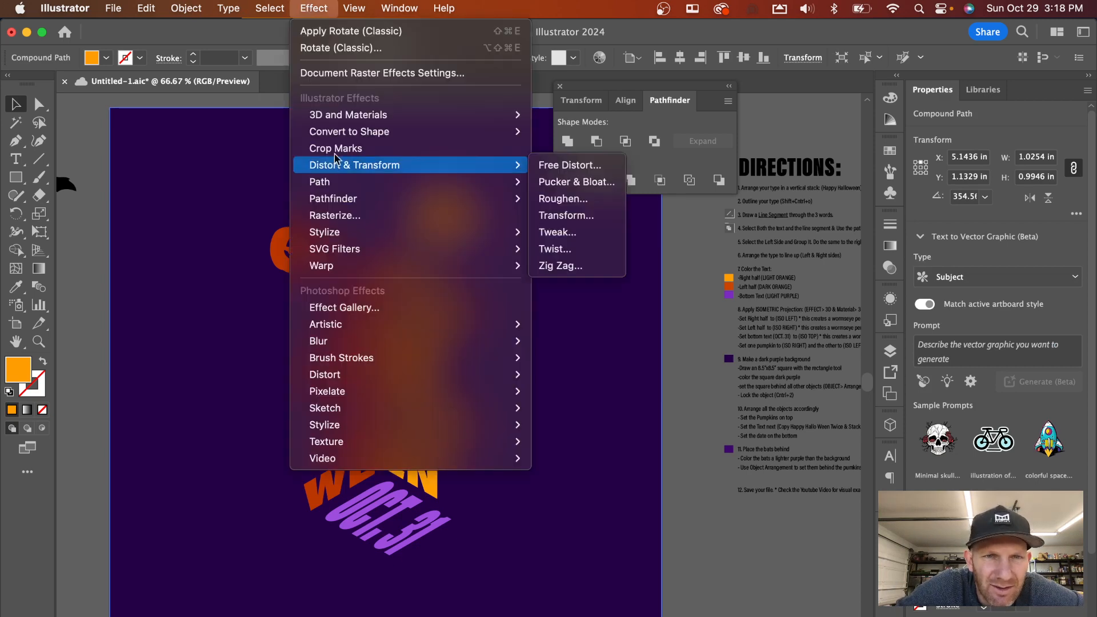
{"action": "mouse_move", "coordinate": [355, 114]}
{"action": "mouse_move", "coordinate": [628, 200]}
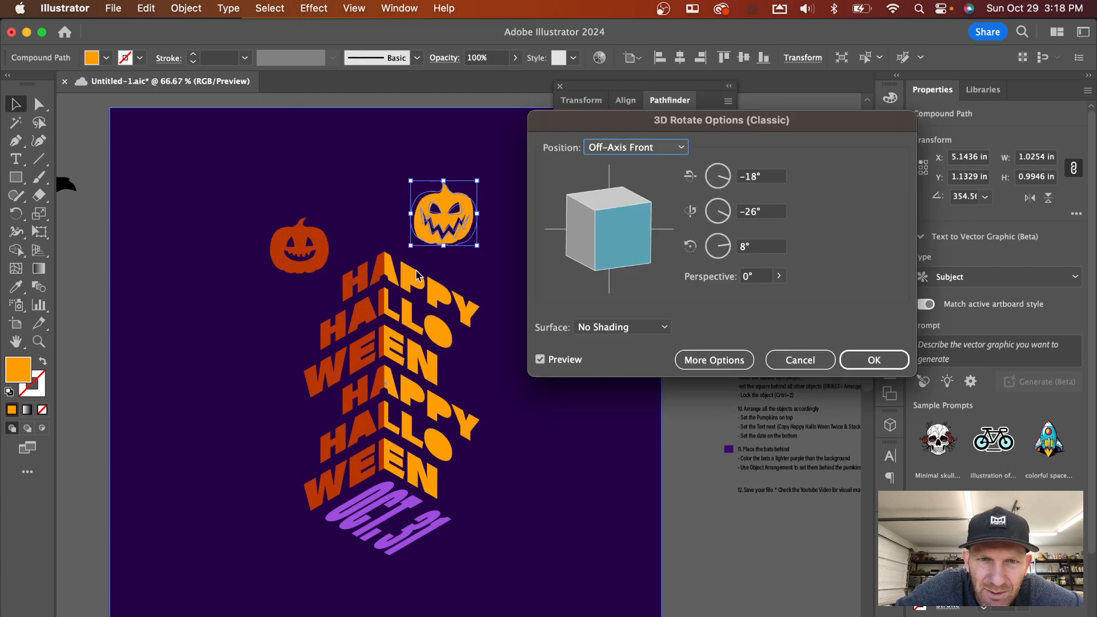
{"action": "left_click", "coordinate": [638, 147]}
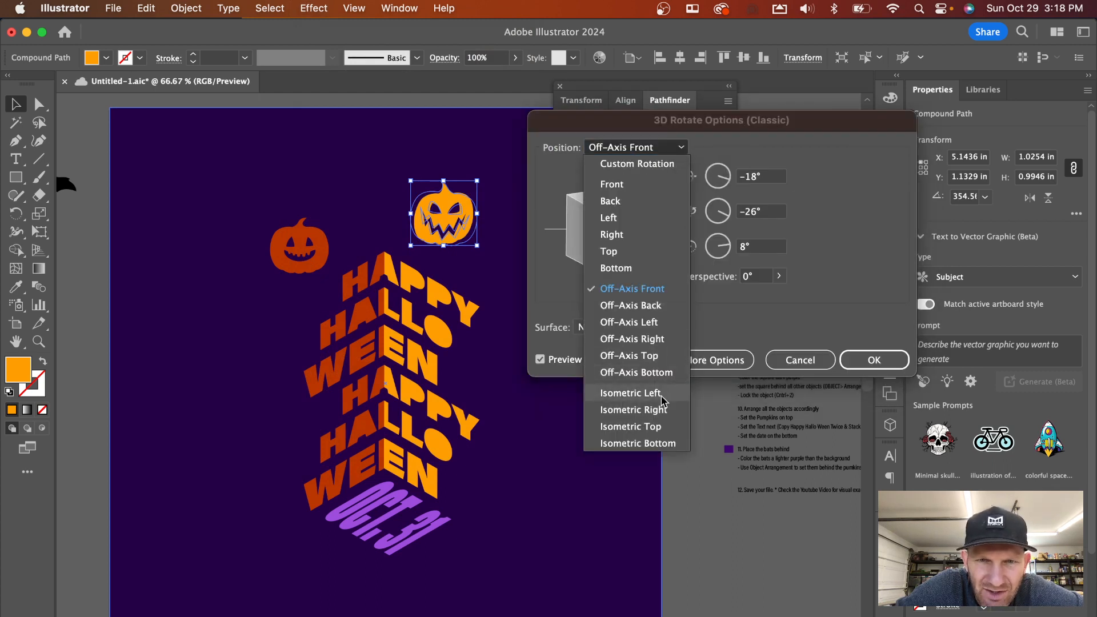
{"action": "left_click", "coordinate": [630, 393]}
{"action": "left_click", "coordinate": [873, 360]}
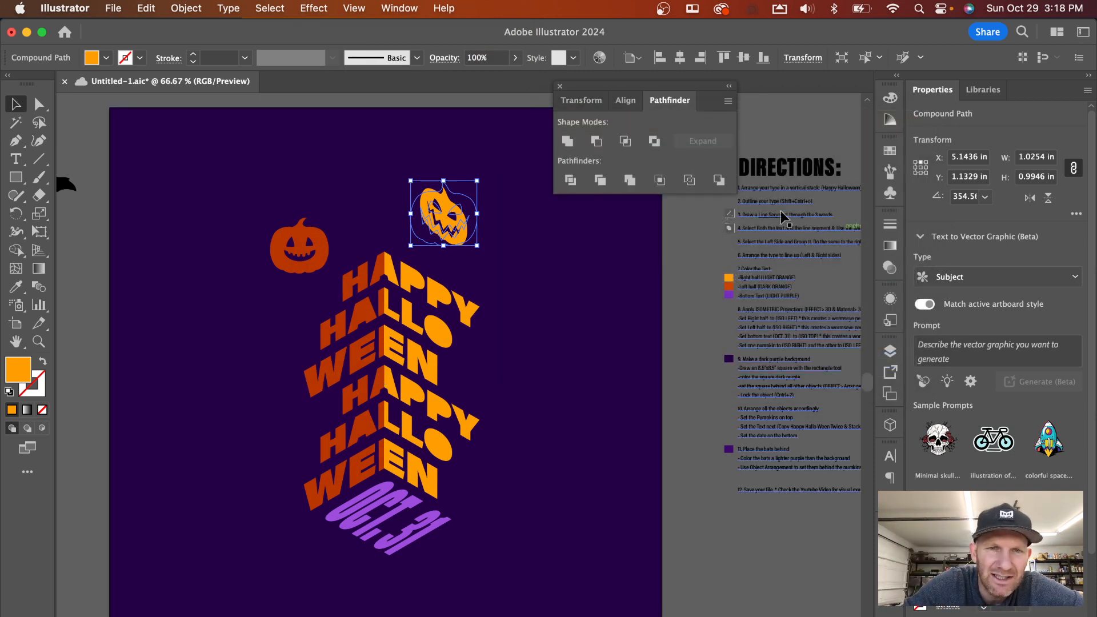
Step: Apply a 3D Classic Rotate effect to the dark orange pumpkin with the Isometric Right position
{"action": "left_click", "coordinate": [302, 231]}
{"action": "left_click", "coordinate": [313, 8]}
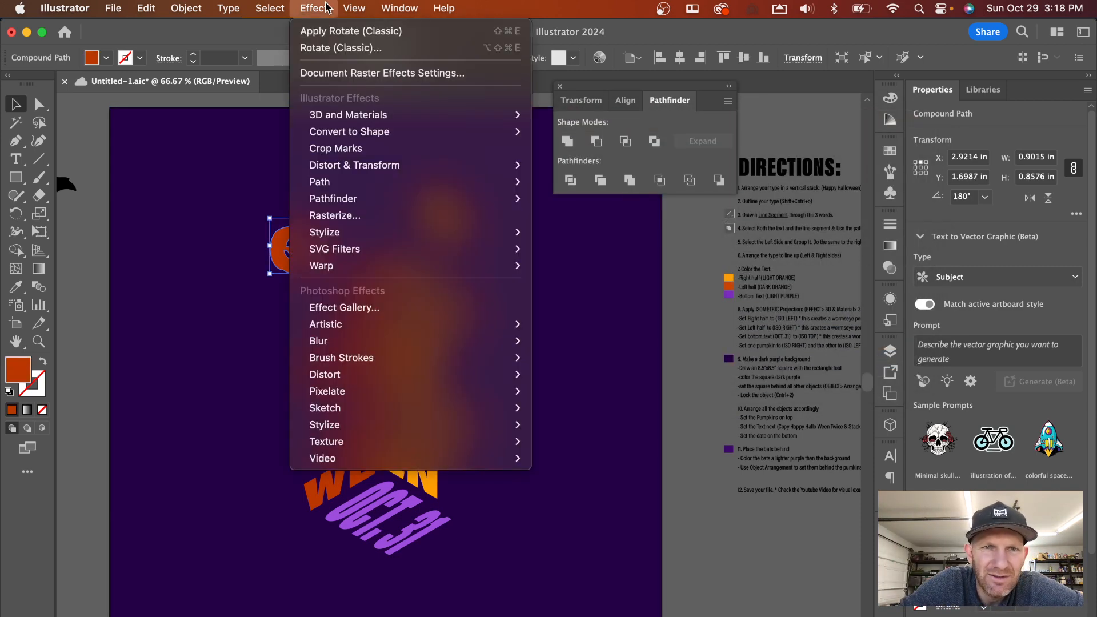
{"action": "mouse_move", "coordinate": [354, 116]}
{"action": "mouse_move", "coordinate": [589, 198]}
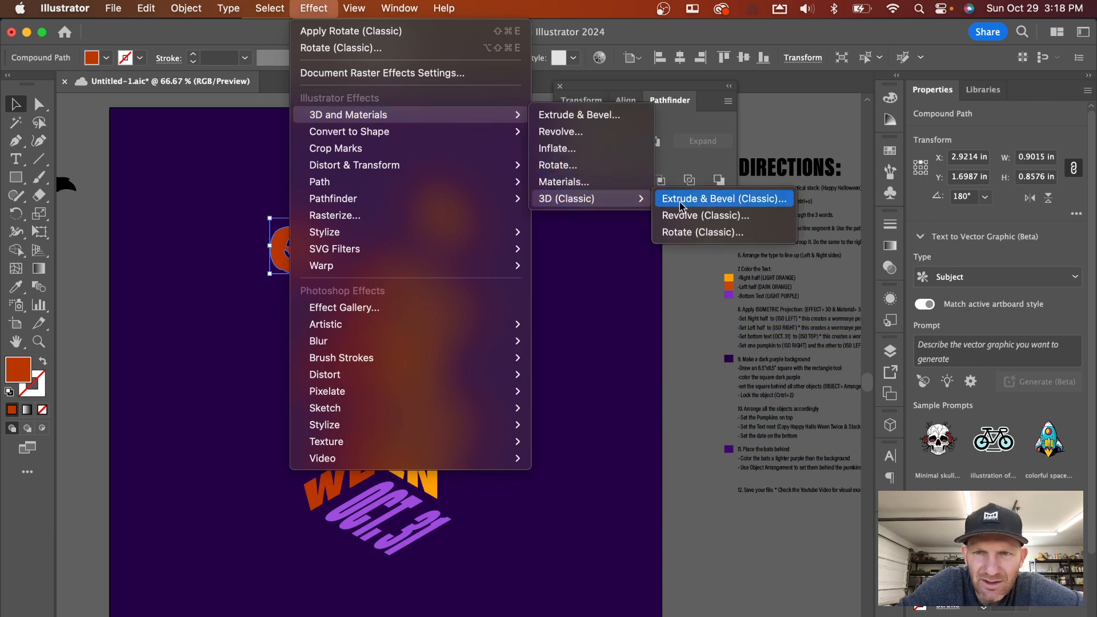
{"action": "left_click", "coordinate": [719, 235]}
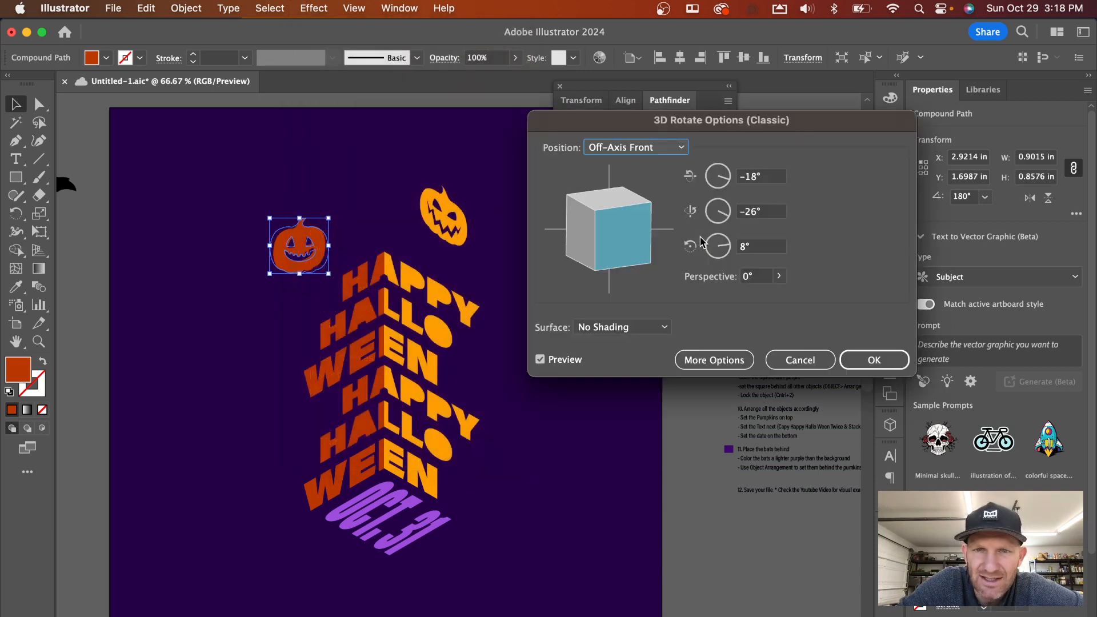
{"action": "left_click", "coordinate": [654, 152]}
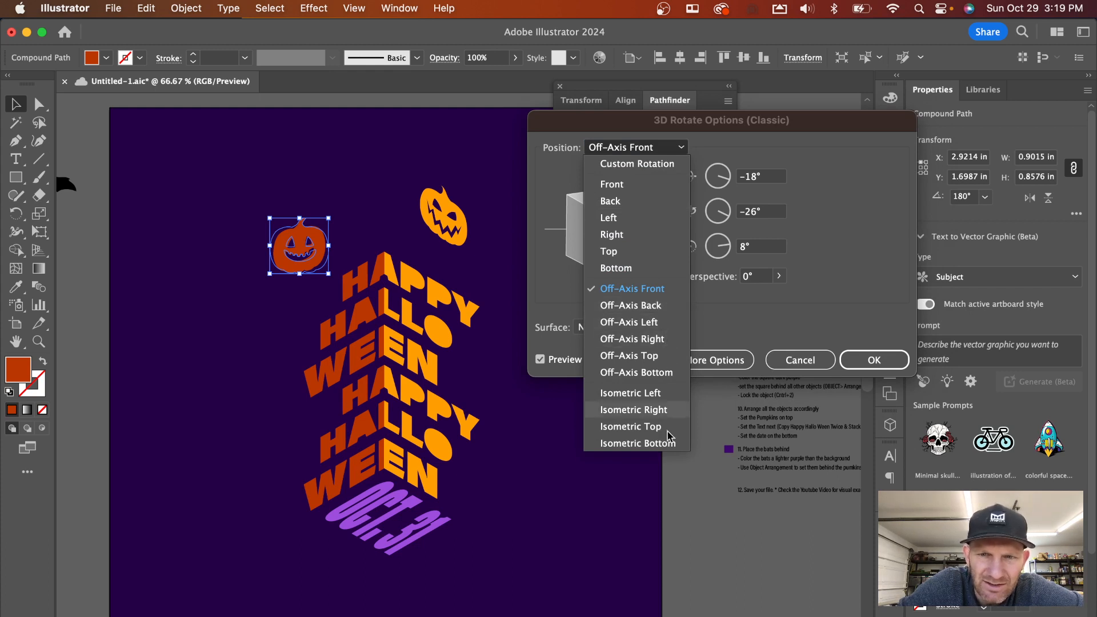
{"action": "left_click", "coordinate": [658, 410]}
{"action": "left_click", "coordinate": [874, 360]}
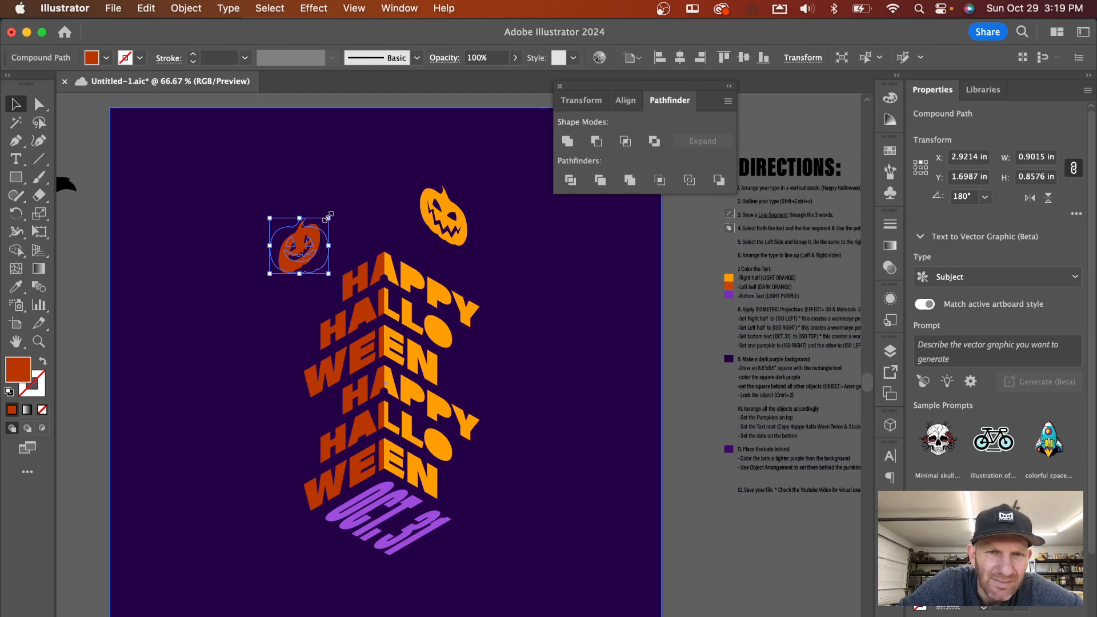
Step: Enlarge the dark orange pumpkin to about 2.04 × 1.95 in and the light orange one to about 2.39 × 2.32 in above the lettering
{"action": "left_click_drag", "start_coordinate": [329, 216], "coordinate": [413, 151]}
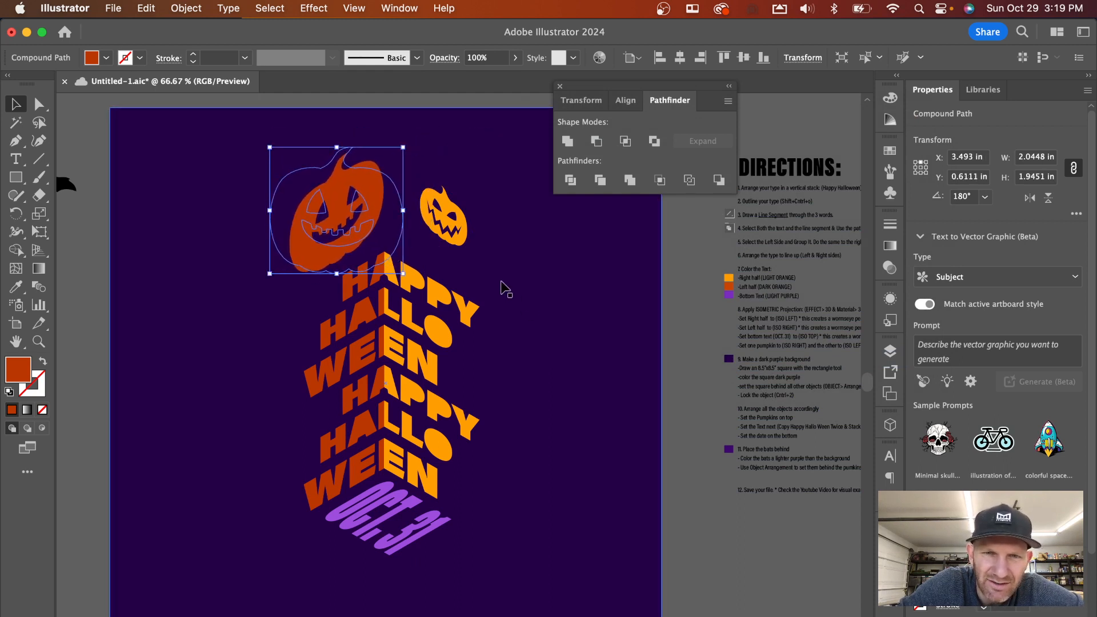
{"action": "left_click", "coordinate": [460, 239]}
{"action": "left_click_drag", "start_coordinate": [476, 245], "coordinate": [480, 280]}
{"action": "left_click_drag", "start_coordinate": [337, 223], "coordinate": [332, 229]}
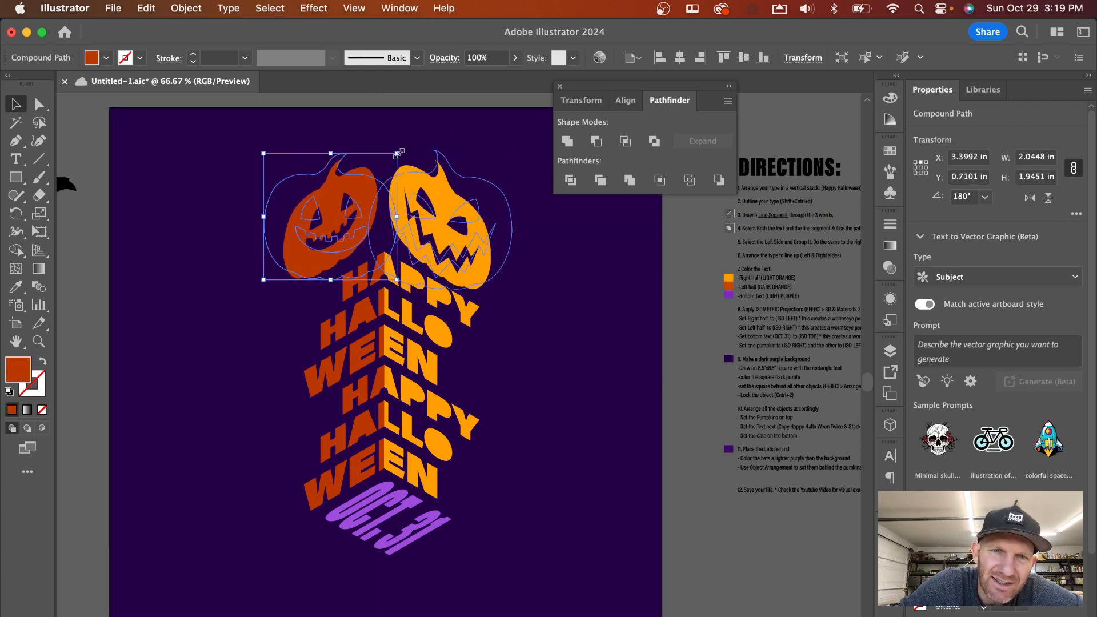
{"action": "left_click_drag", "start_coordinate": [398, 153], "coordinate": [356, 138]}
{"action": "left_click", "coordinate": [437, 168]}
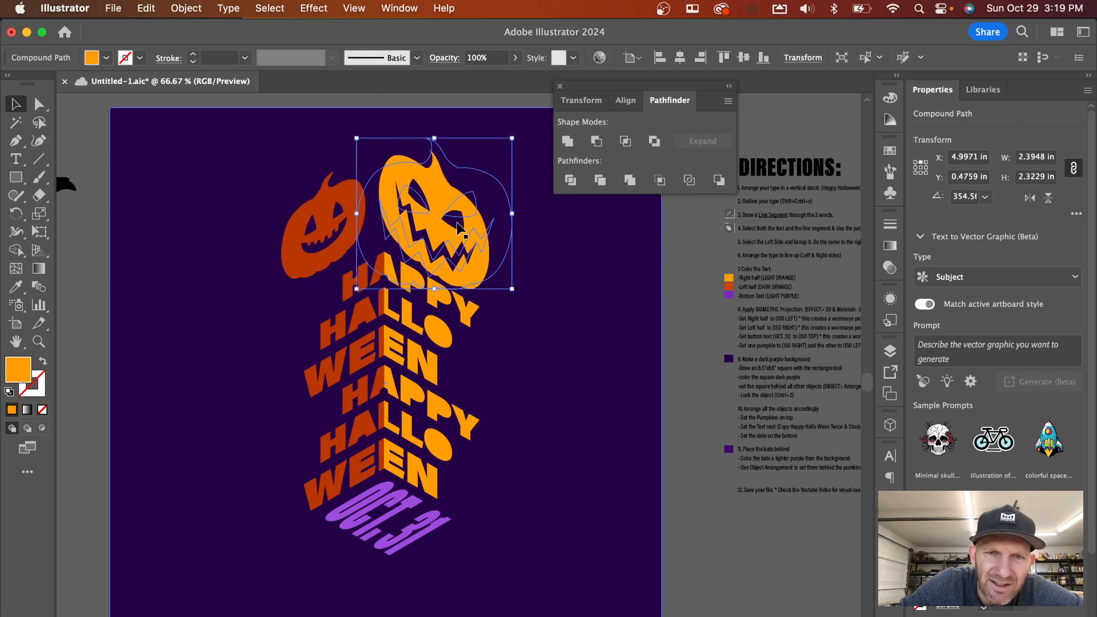
Step: Undo the last move and lock the dark purple background square
{"action": "left_click_drag", "start_coordinate": [460, 226], "coordinate": [467, 221]}
{"action": "key", "text": "cmd+z"}
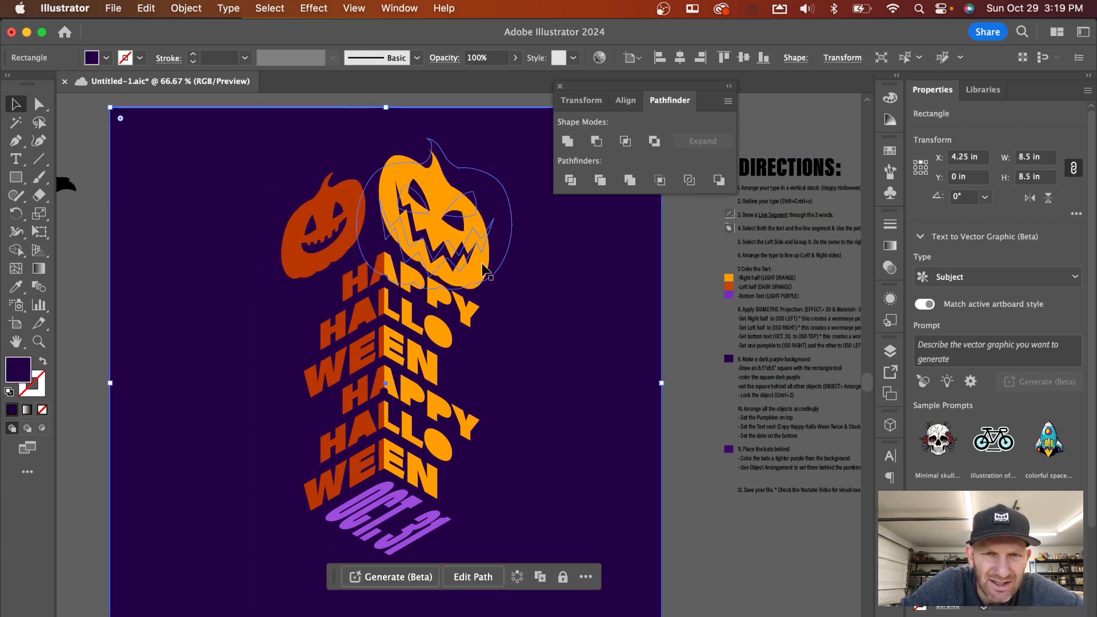
{"action": "key", "text": "cmd+2"}
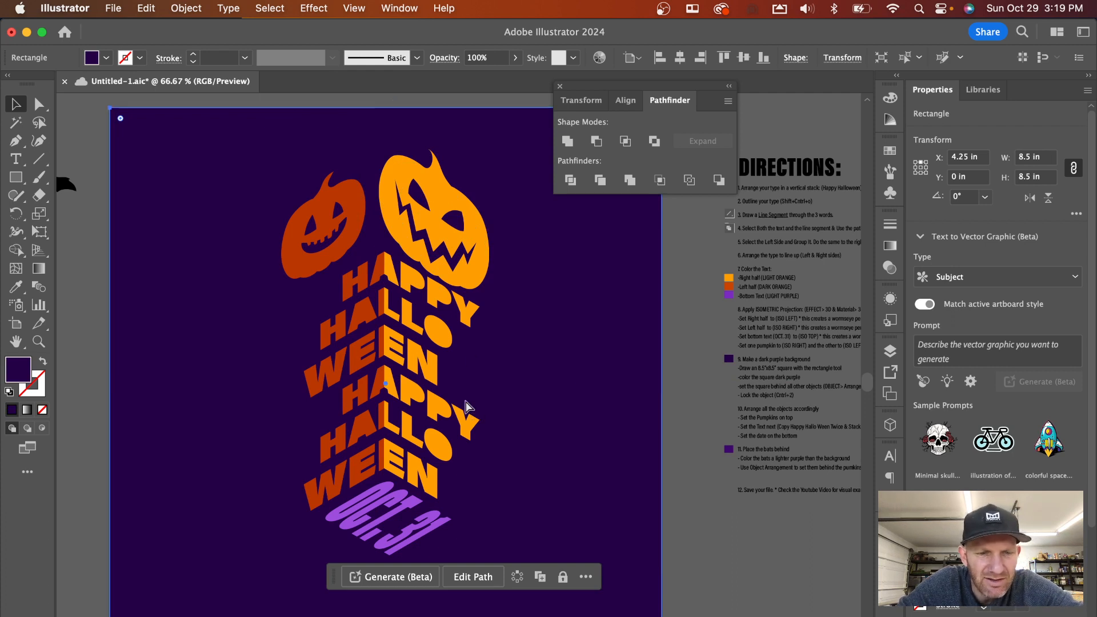
Step: Move the light orange pumpkin up to about X 5.03 in, Y 0.25 in so it clears the top HAPPY, and deselect it
{"action": "left_click", "coordinate": [481, 268]}
{"action": "left_click_drag", "start_coordinate": [480, 260], "coordinate": [482, 245]}
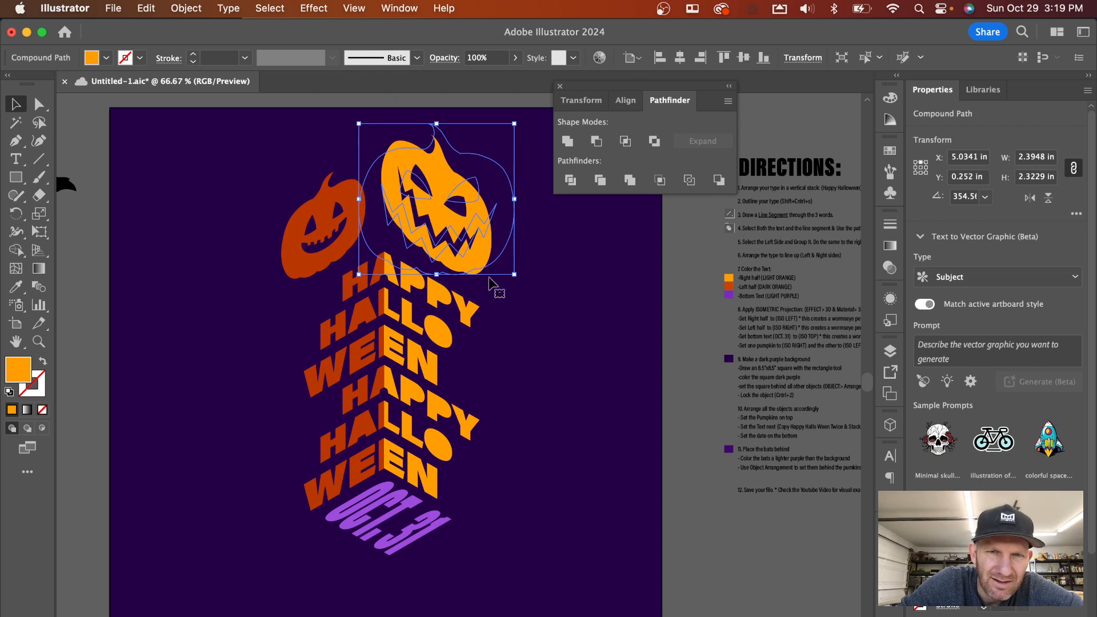
{"action": "left_click", "coordinate": [719, 336]}
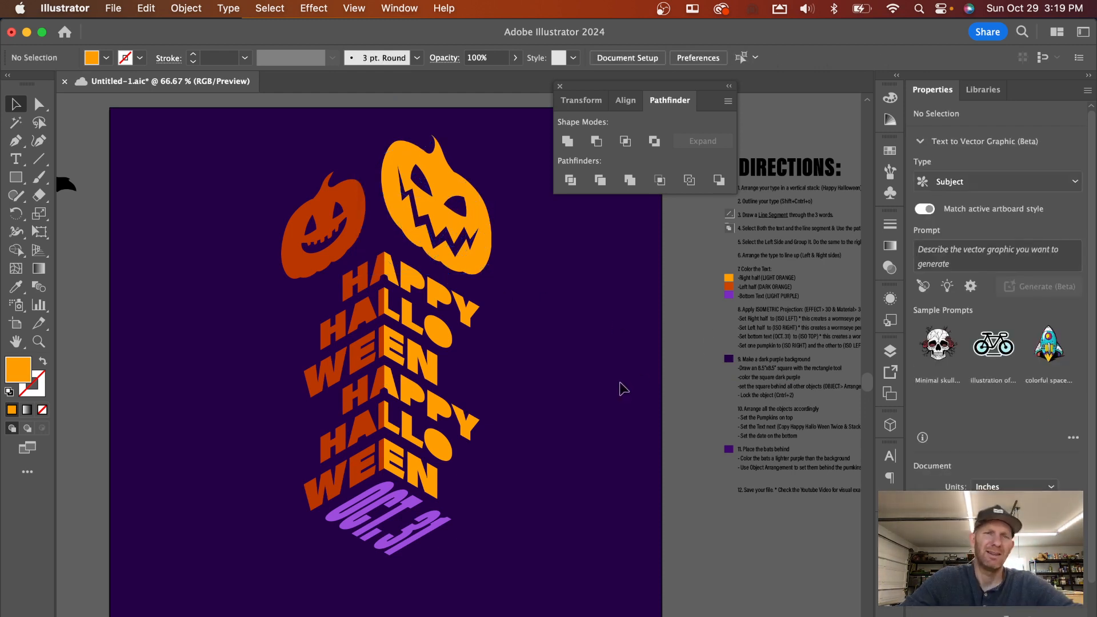
Step: Expand the appearance of both isometric pumpkins together and deselect them
{"action": "left_click", "coordinate": [377, 221]}
{"action": "left_click", "coordinate": [426, 175], "text": "shift"}
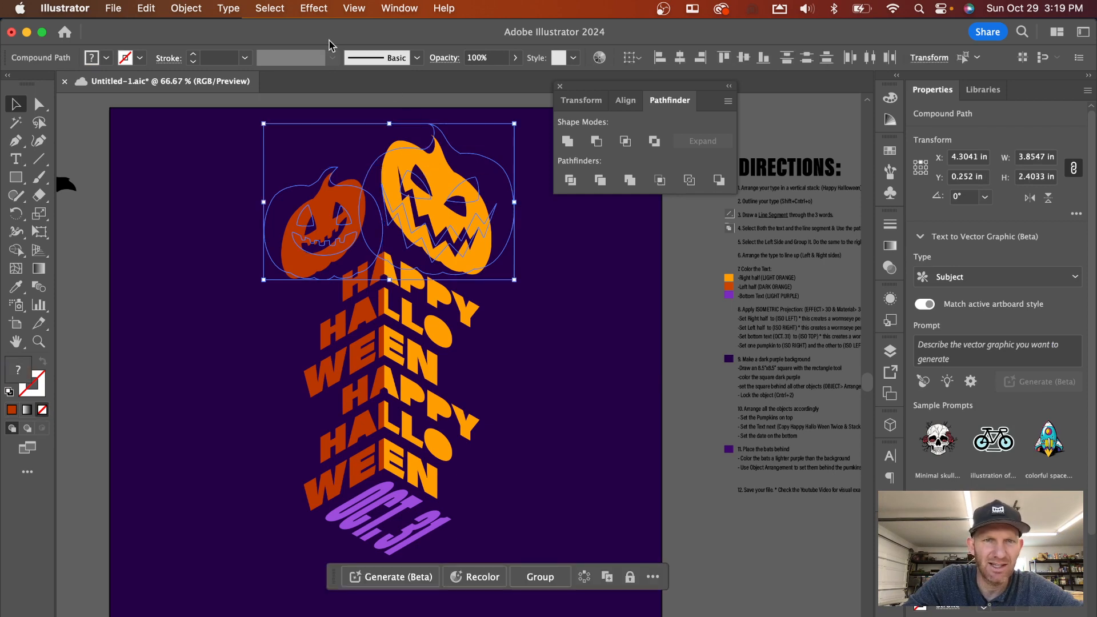
{"action": "left_click", "coordinate": [174, 8]}
{"action": "left_click", "coordinate": [203, 236]}
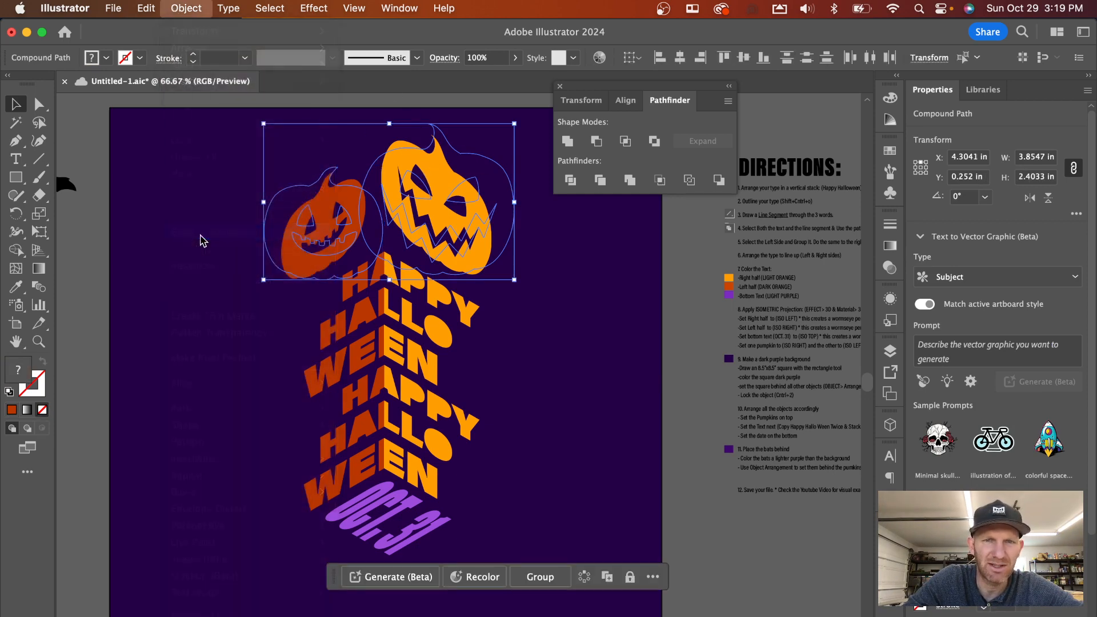
{"action": "left_click", "coordinate": [705, 502]}
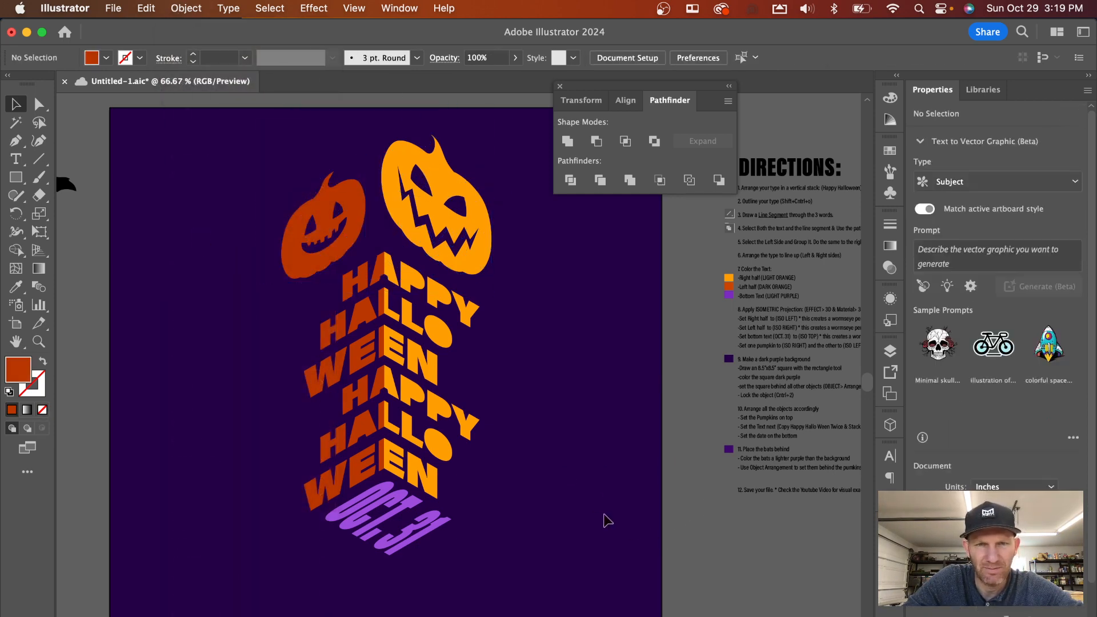
Step: Switch to Outline view and delete the empty frame around the dark orange pumpkin
{"action": "mouse_move", "coordinate": [573, 501]}
{"action": "left_mouse_down"}
{"action": "mouse_move", "coordinate": [572, 467]}
{"action": "mouse_move", "coordinate": [574, 481]}
{"action": "left_mouse_up"}
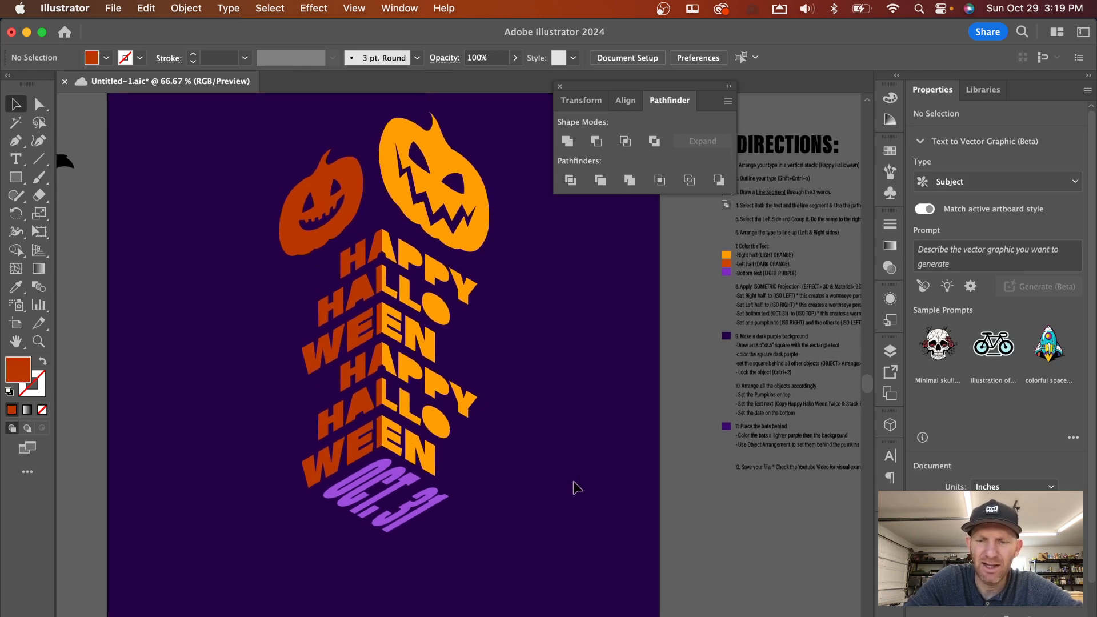
{"action": "key", "text": "ctrl+y"}
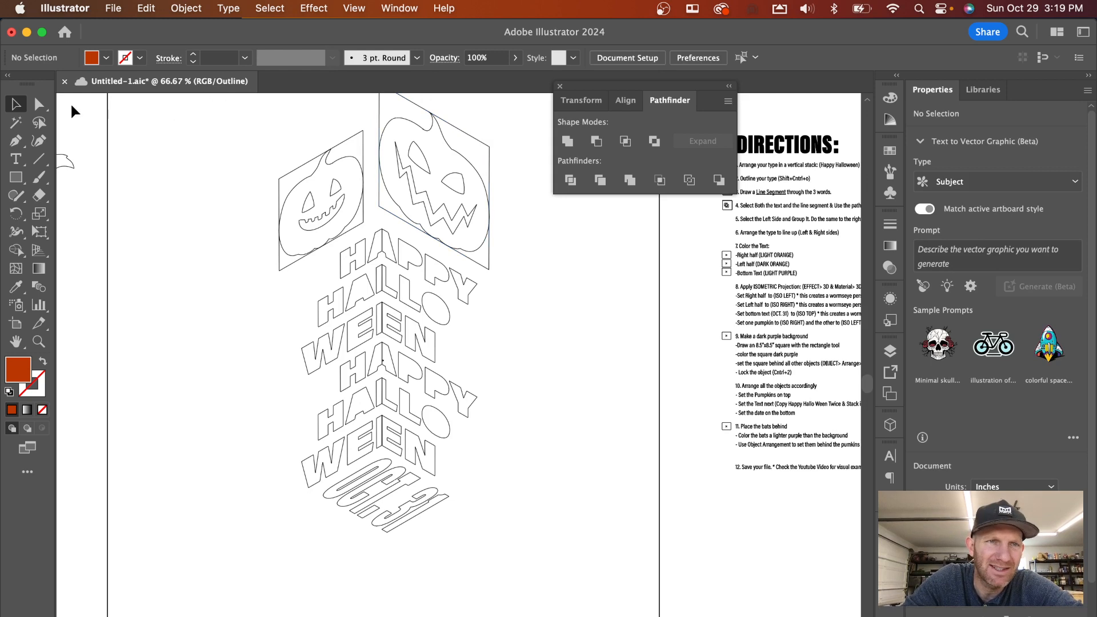
{"action": "left_click", "coordinate": [39, 104]}
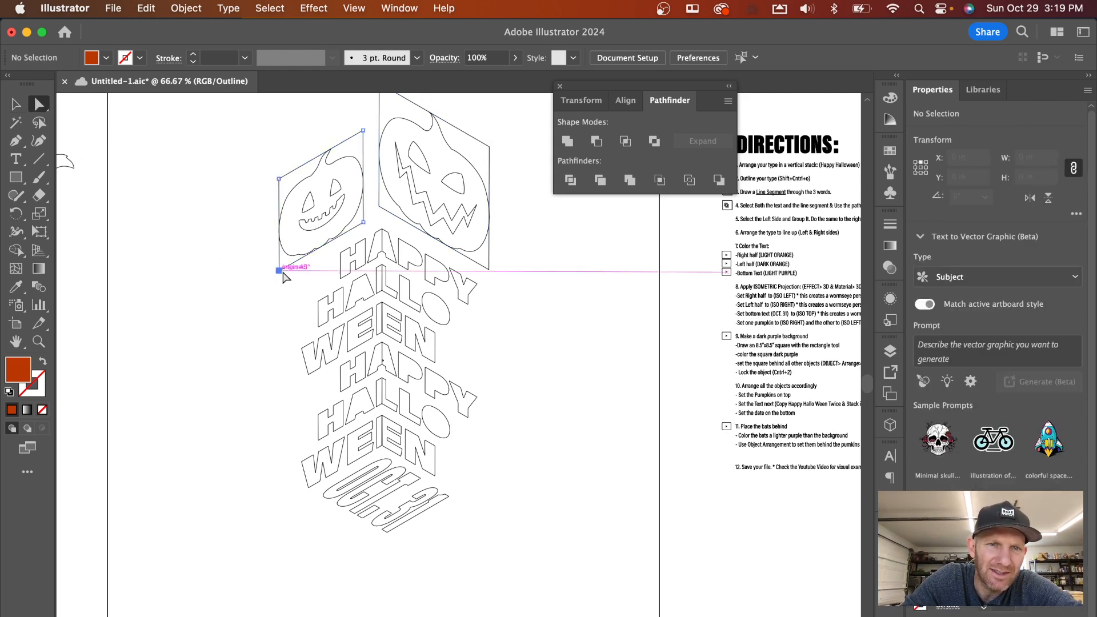
{"action": "left_click", "coordinate": [282, 271]}
{"action": "key", "text": "Delete"}
{"action": "key", "text": "Delete"}
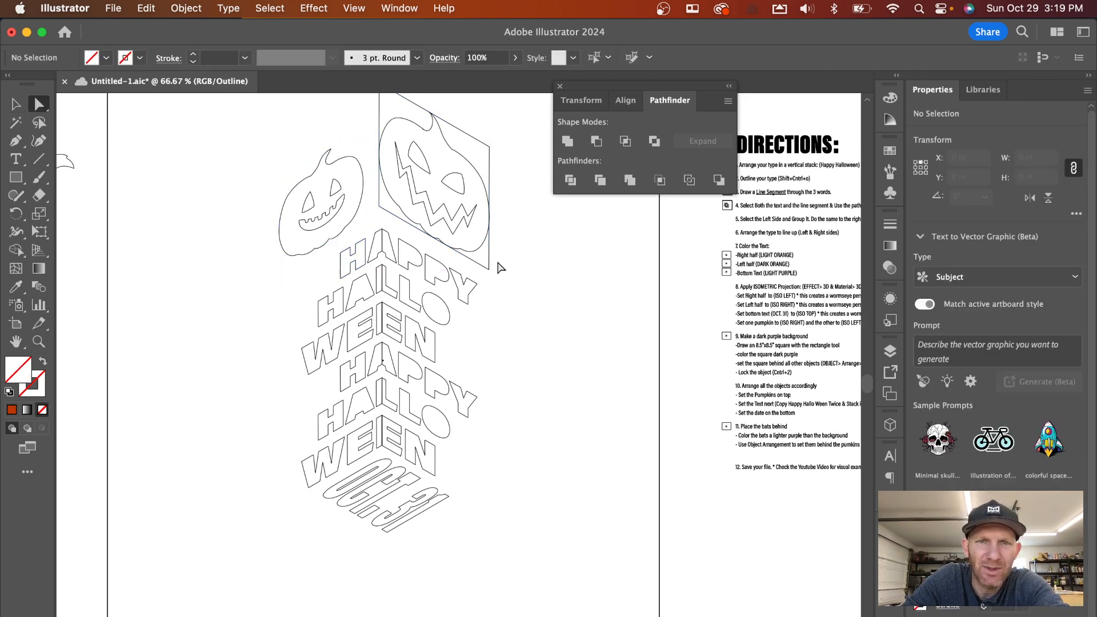
Step: Delete the empty frame around the light orange pumpkin and return to Preview view
{"action": "left_click", "coordinate": [488, 268]}
{"action": "key", "text": "Delete"}
{"action": "key", "text": "Delete"}
{"action": "left_click", "coordinate": [495, 277]}
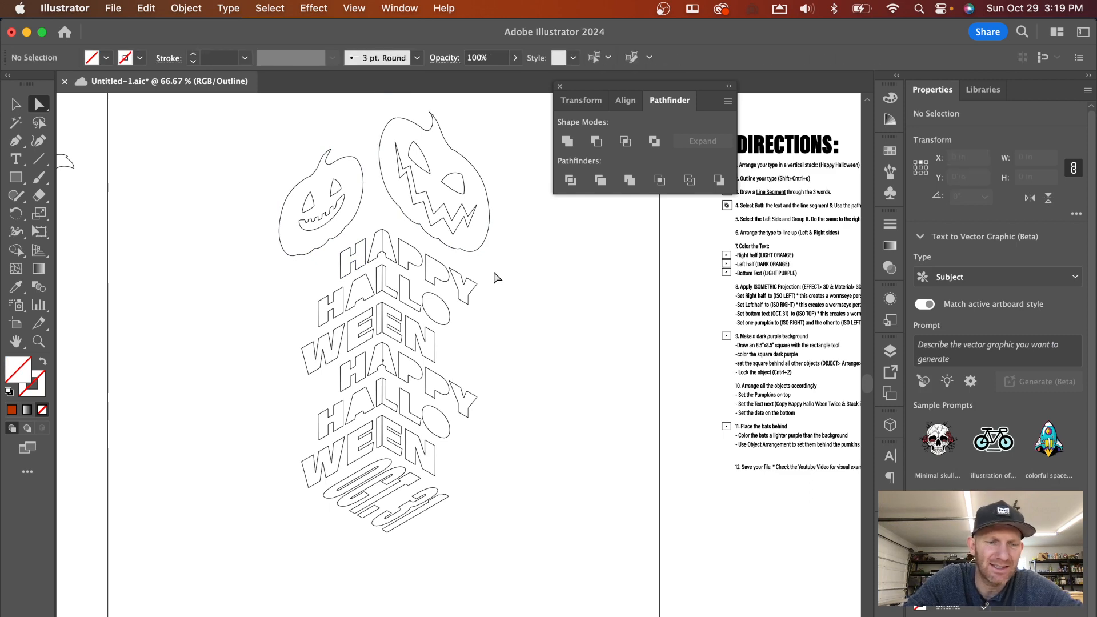
{"action": "key", "text": "super+y"}
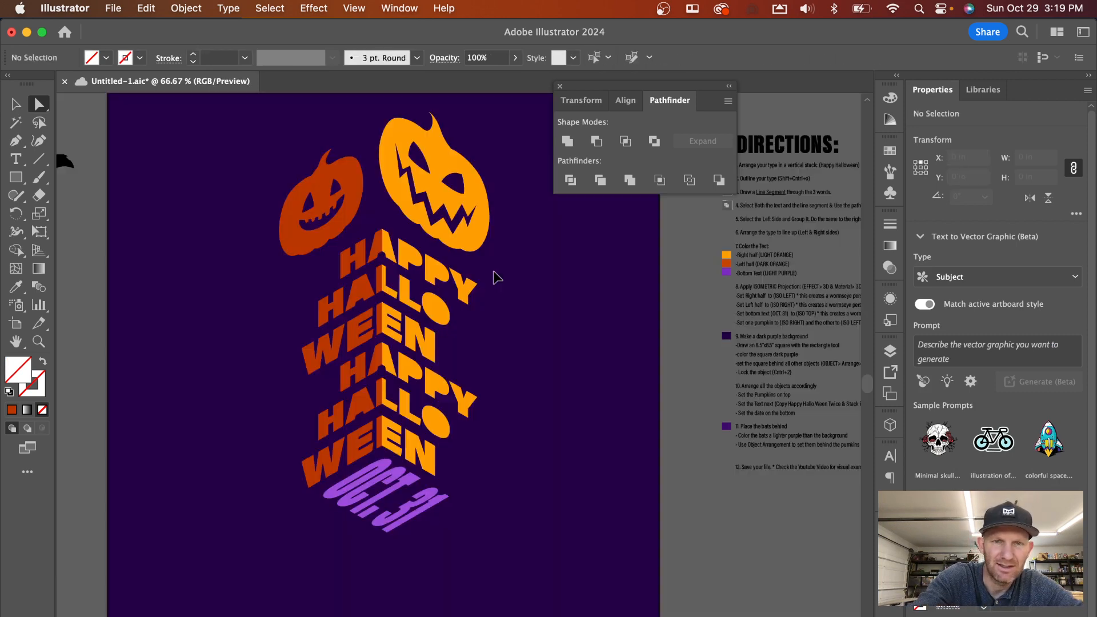
Step: Move the bat group from beside the artboard onto the purple square at about X 4.21 in, Y 2.17 in, and deselect it
{"action": "left_click", "coordinate": [17, 106]}
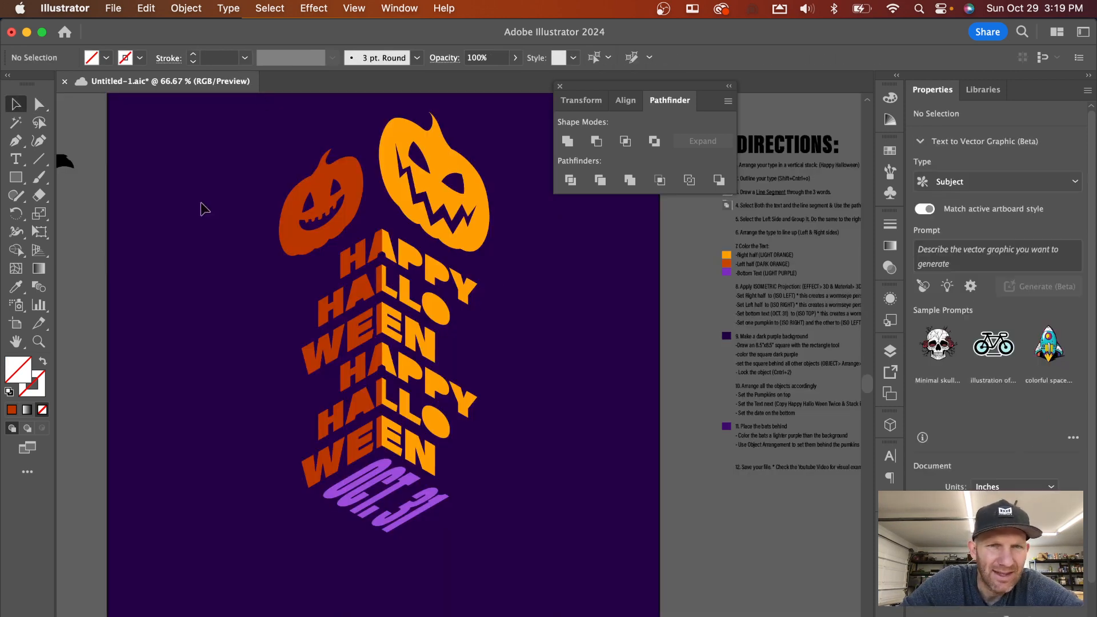
{"action": "scroll", "coordinate": [677, 419], "scroll_direction": "up", "scroll_amount": 3}
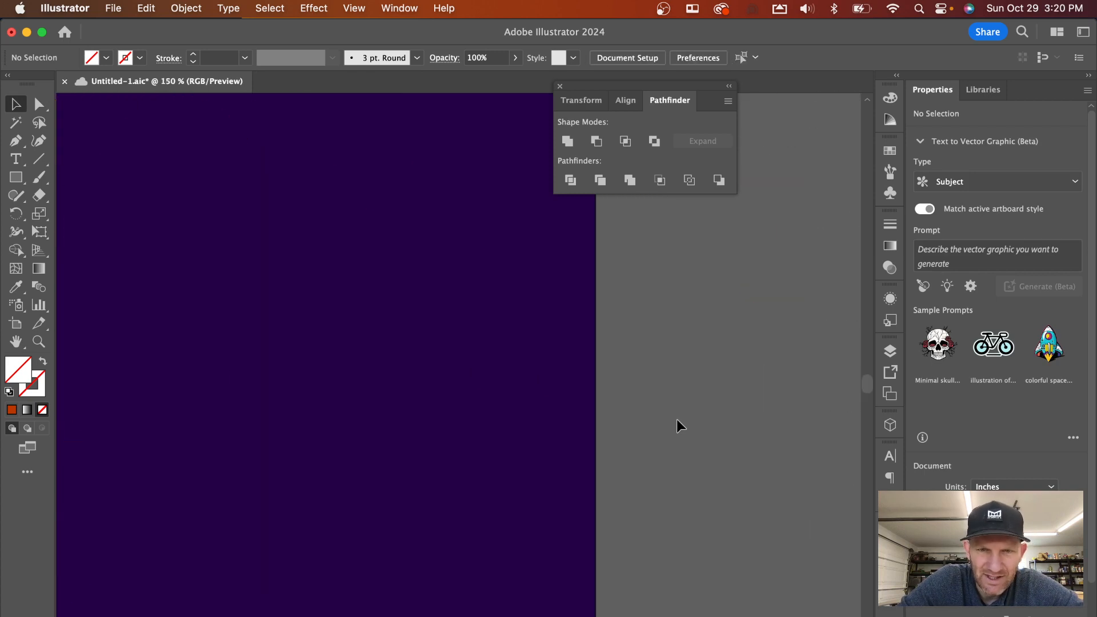
{"action": "scroll", "coordinate": [677, 419], "scroll_direction": "down", "scroll_amount": 6}
{"action": "scroll", "coordinate": [677, 420], "scroll_direction": "up", "scroll_amount": 2}
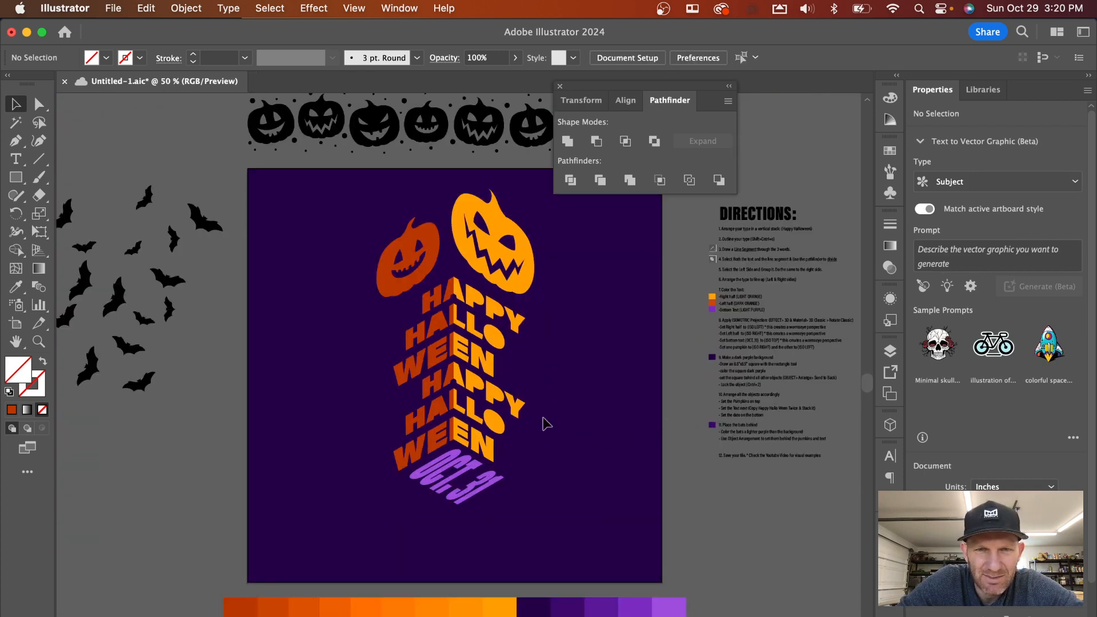
{"action": "left_click_drag", "start_coordinate": [402, 394], "coordinate": [523, 427]}
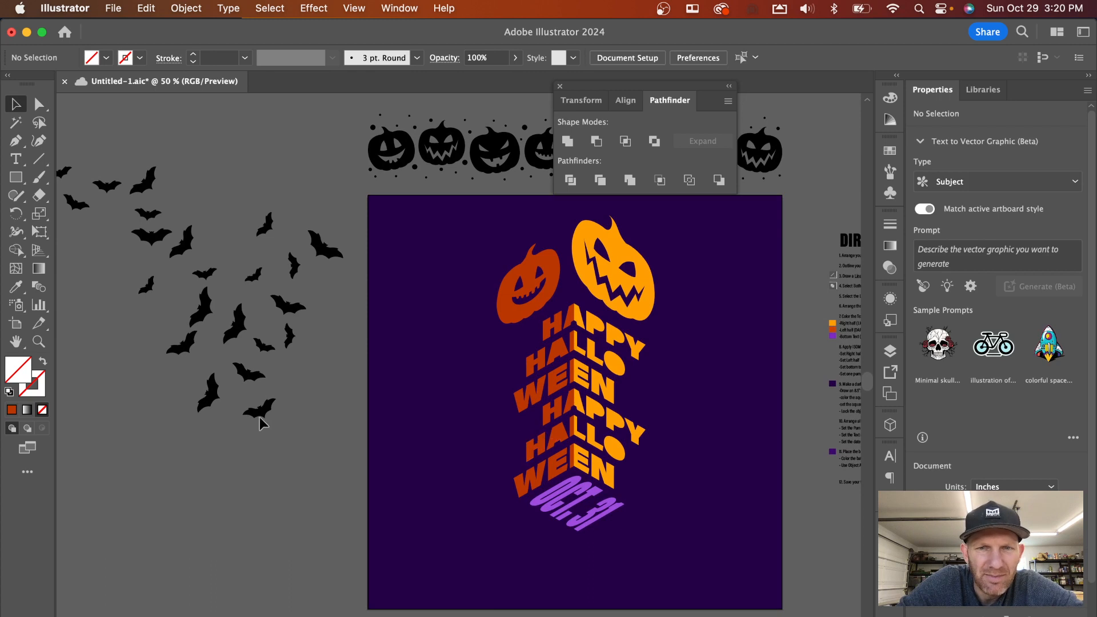
{"action": "left_click", "coordinate": [248, 322]}
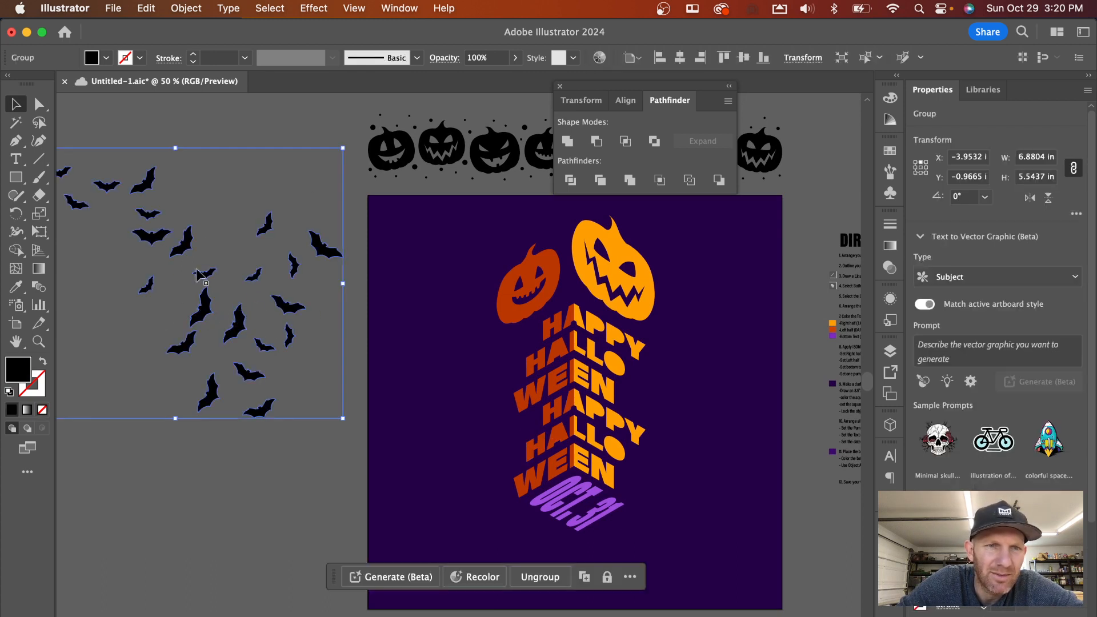
{"action": "left_click_drag", "start_coordinate": [202, 256], "coordinate": [549, 394]}
{"action": "scroll", "coordinate": [629, 422], "scroll_direction": "down", "scroll_amount": 3}
{"action": "scroll", "coordinate": [629, 422], "scroll_direction": "right", "scroll_amount": 3}
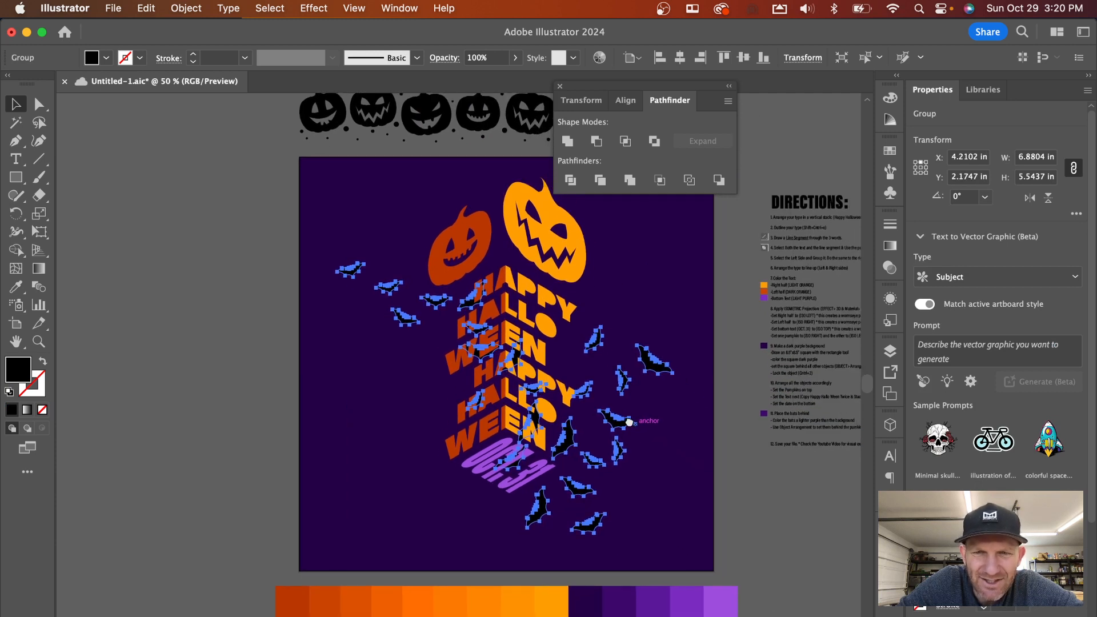
{"action": "left_click", "coordinate": [794, 523]}
{"action": "left_click_drag", "start_coordinate": [793, 522], "coordinate": [735, 503]}
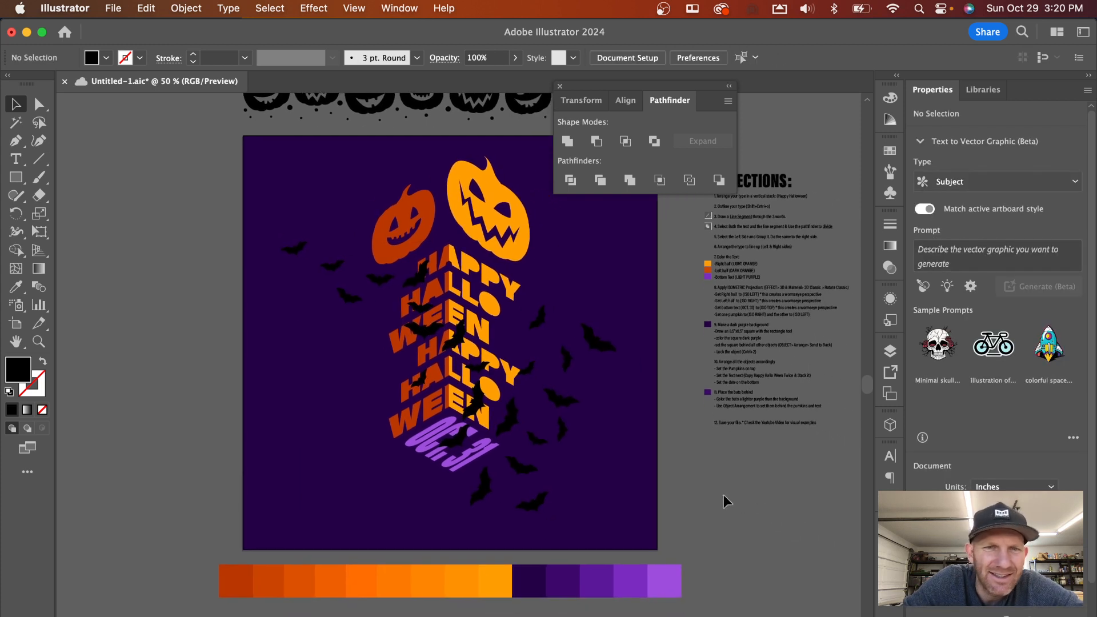
Step: Recolor the black bat group by sampling the second-darkest purple swatch from the palette strip, and deselect it
{"action": "left_click", "coordinate": [535, 472]}
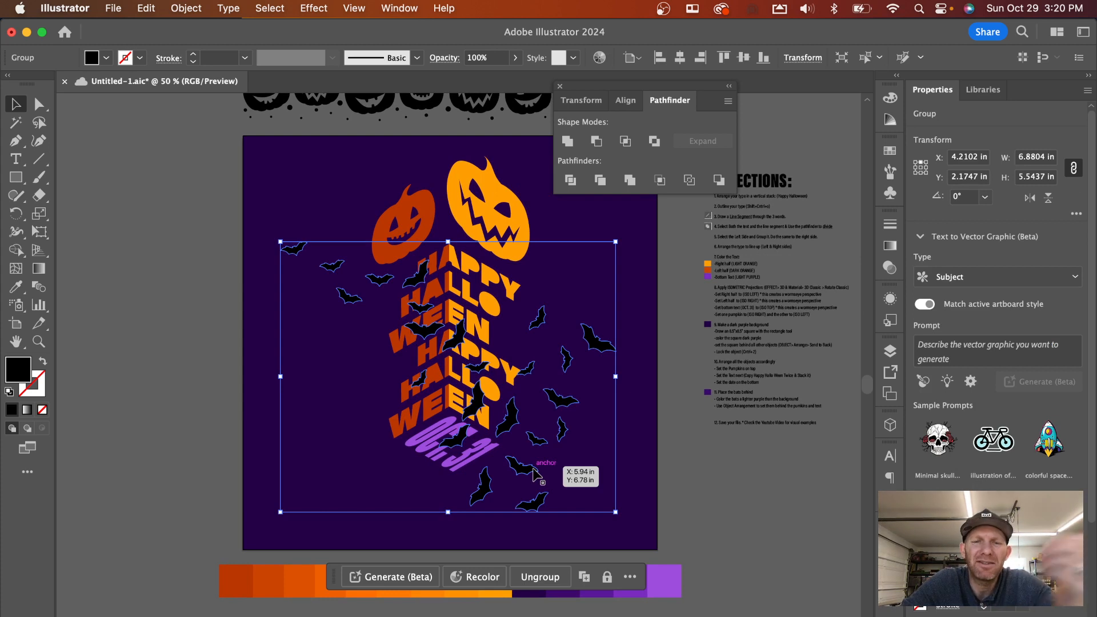
{"action": "left_click", "coordinate": [749, 595]}
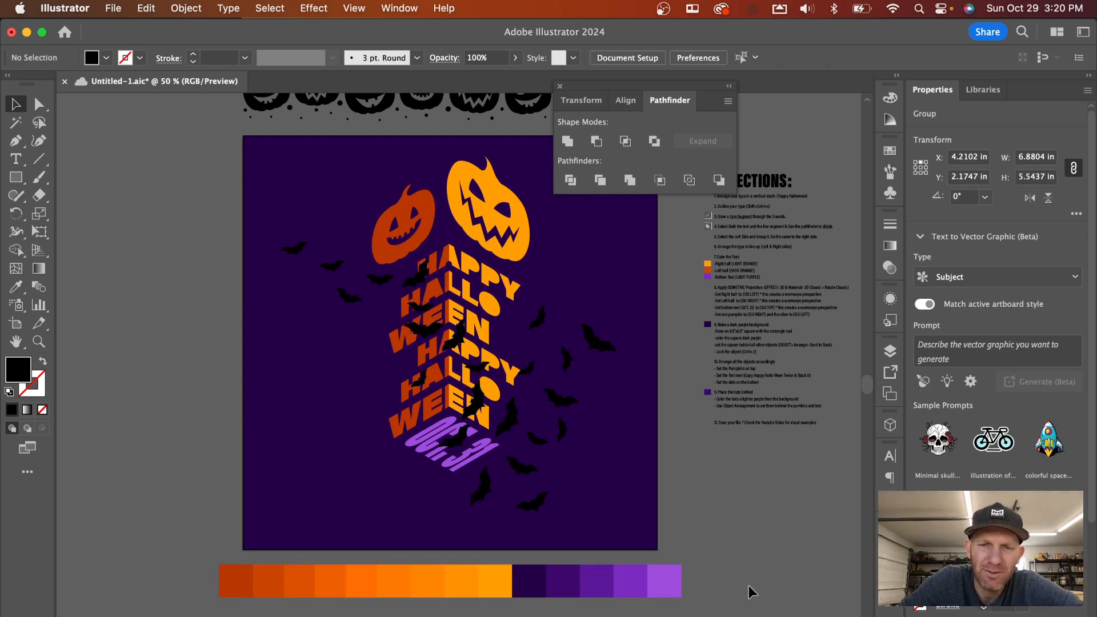
{"action": "left_click", "coordinate": [561, 401]}
{"action": "key", "text": "i"}
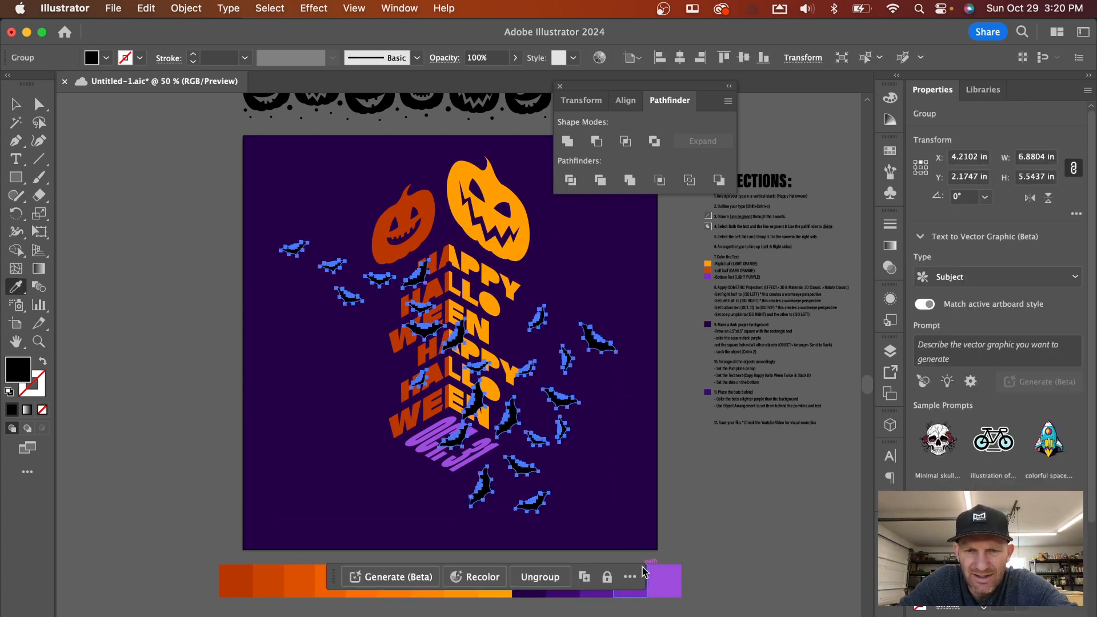
{"action": "left_click", "coordinate": [576, 592]}
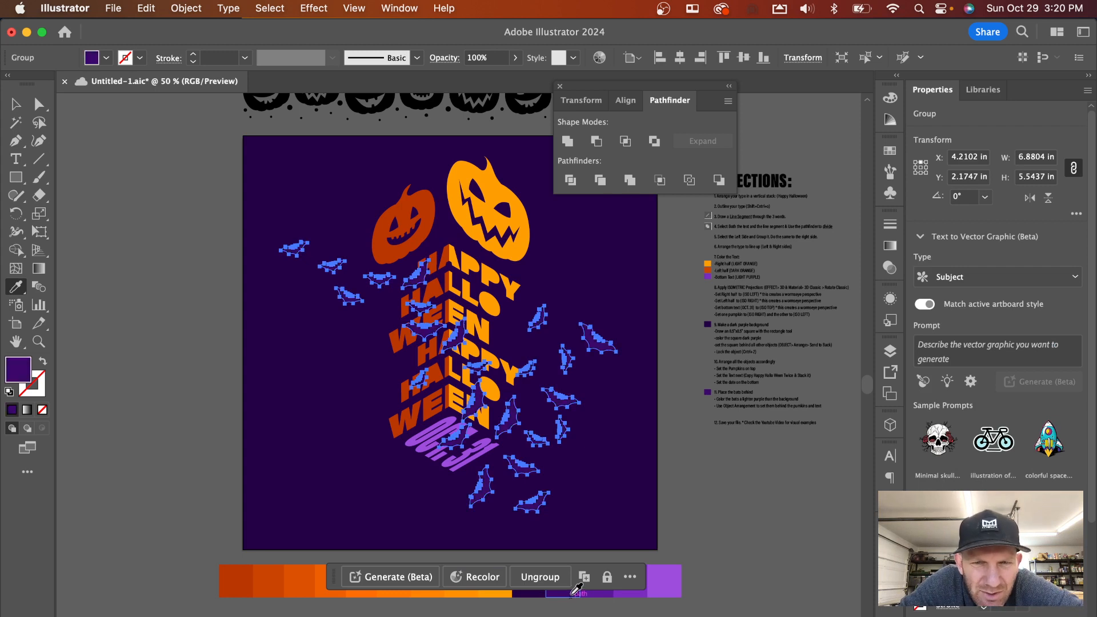
{"action": "left_click", "coordinate": [15, 104]}
{"action": "left_click", "coordinate": [119, 231]}
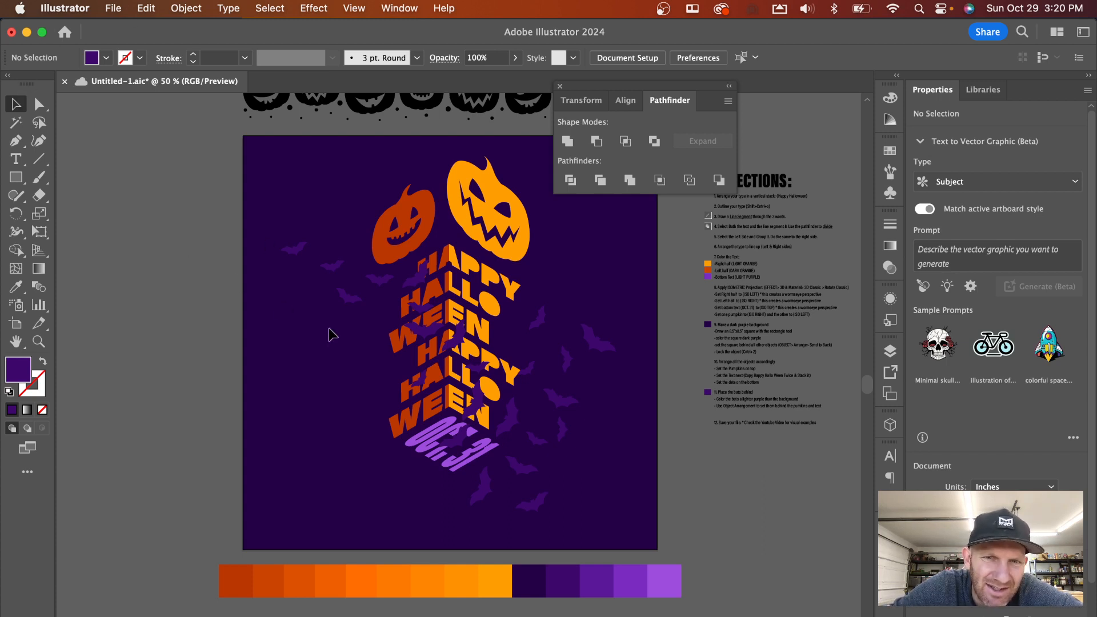
Step: Recolor the bat group with the middle purple swatch of the palette strip, and deselect it
{"action": "left_click", "coordinate": [383, 284]}
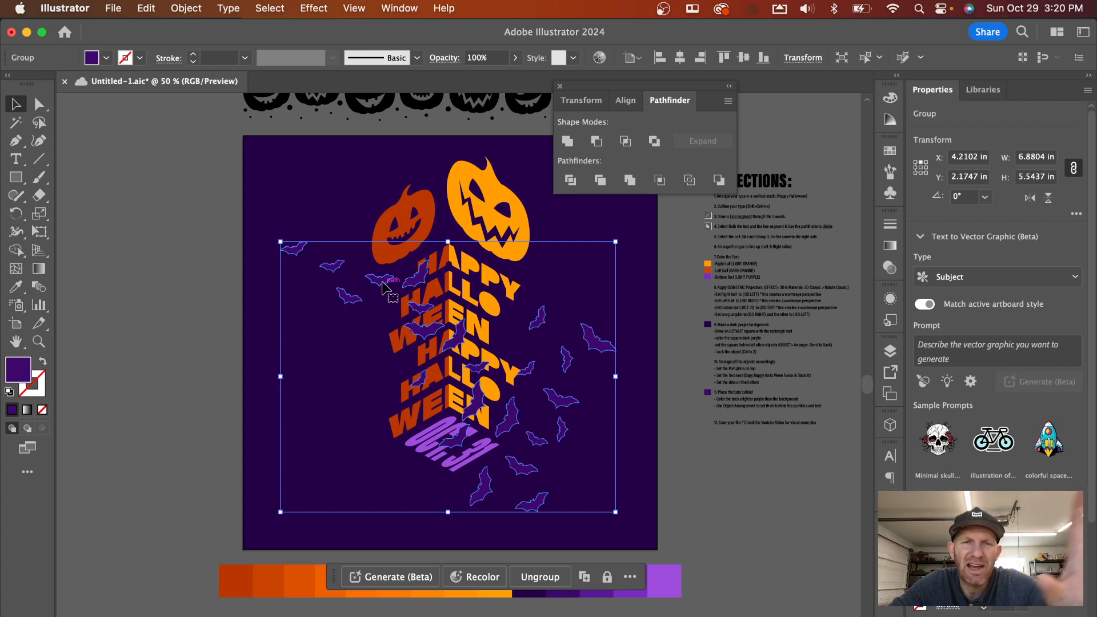
{"action": "key", "text": "i"}
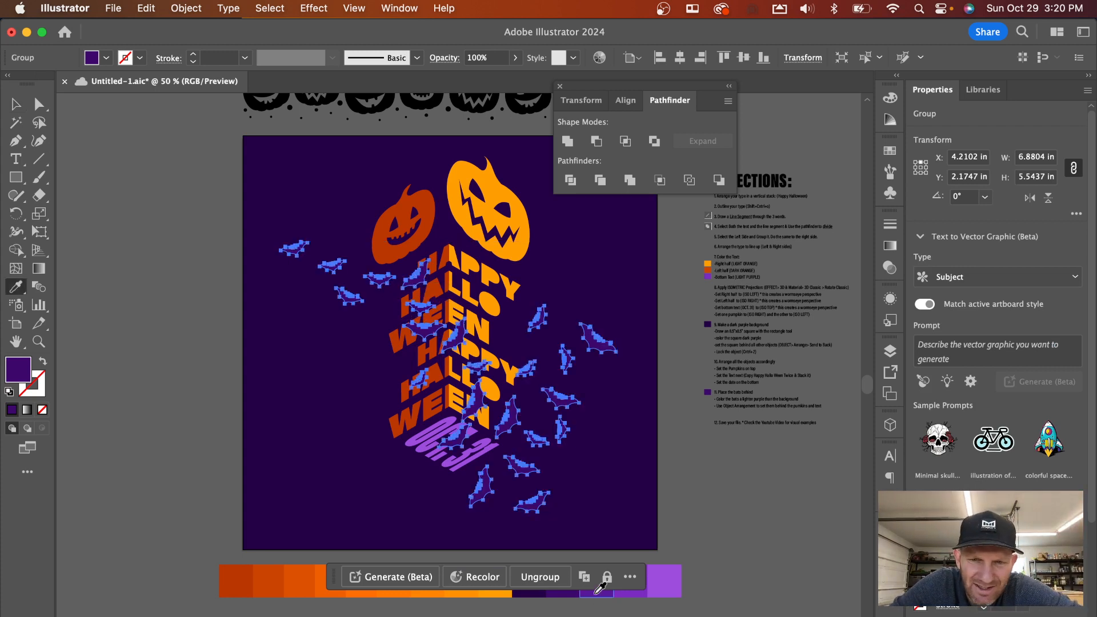
{"action": "left_click", "coordinate": [596, 593]}
{"action": "left_click", "coordinate": [16, 104]}
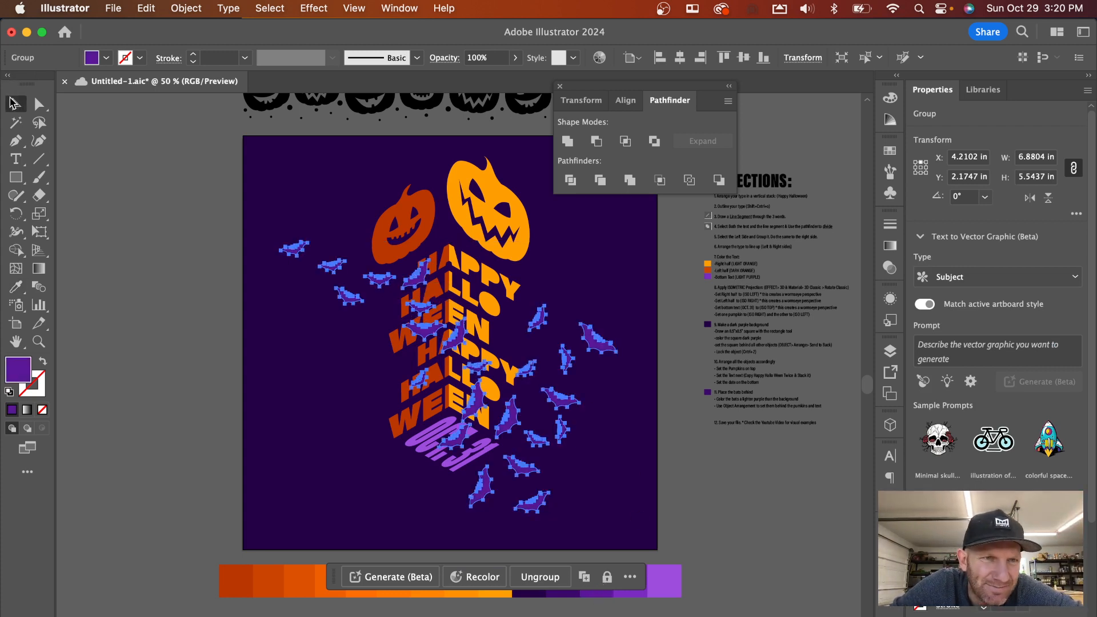
{"action": "left_click", "coordinate": [114, 238]}
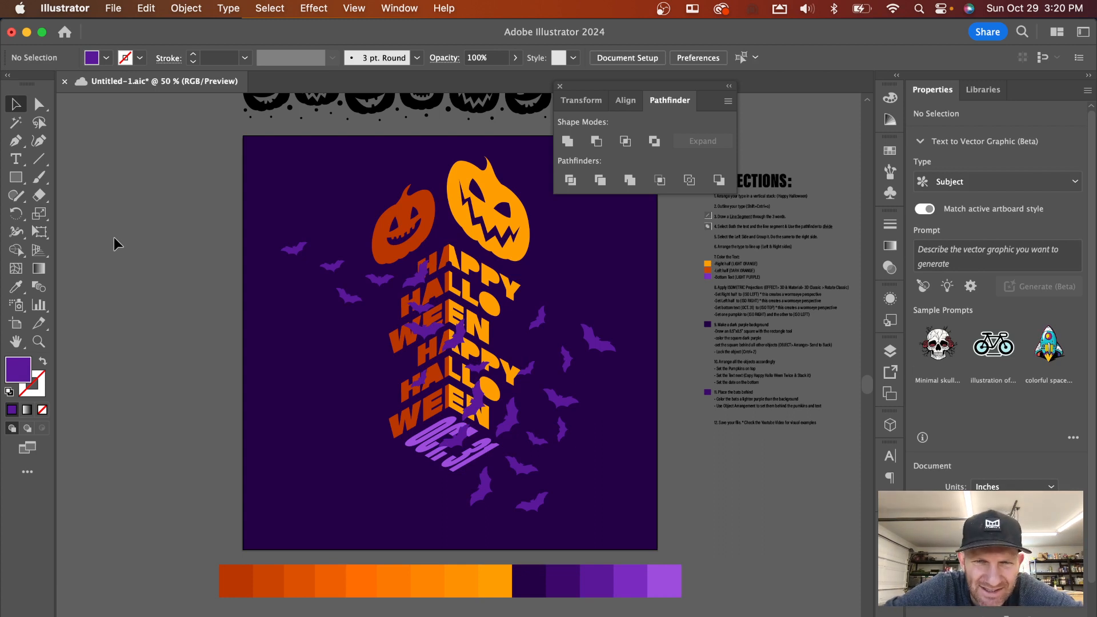
Step: Nudge the purple bat group slightly right to about X 4.30 in
{"action": "left_click", "coordinate": [597, 349]}
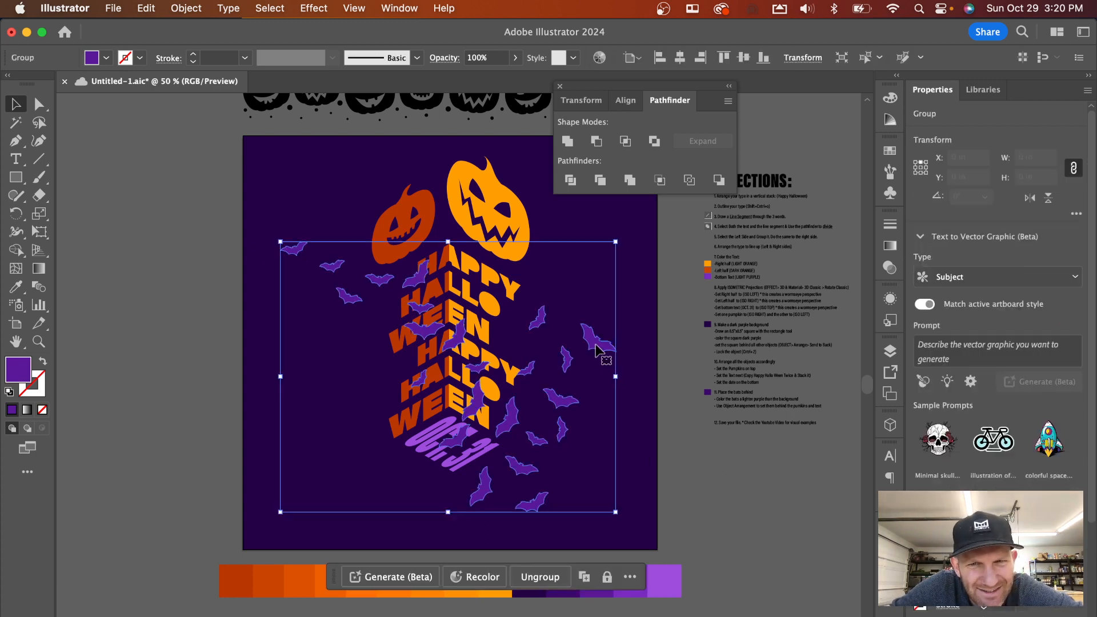
{"action": "key", "text": "Right"}
{"action": "key", "text": "Right"}
{"action": "key", "text": "Right"}
{"action": "key", "text": "Right"}
{"action": "key", "text": "Right"}
{"action": "key", "text": "Right"}
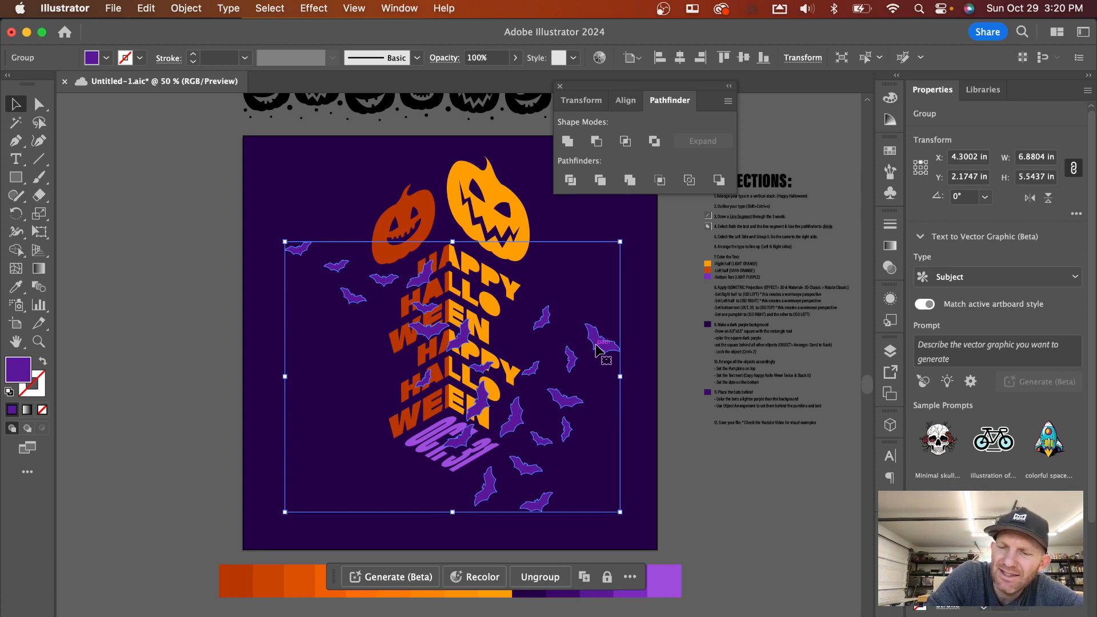
Step: Send the bat group to the back, bring it forward one level above the dark purple square, and deselect it
{"action": "key", "text": "super+shift+["}
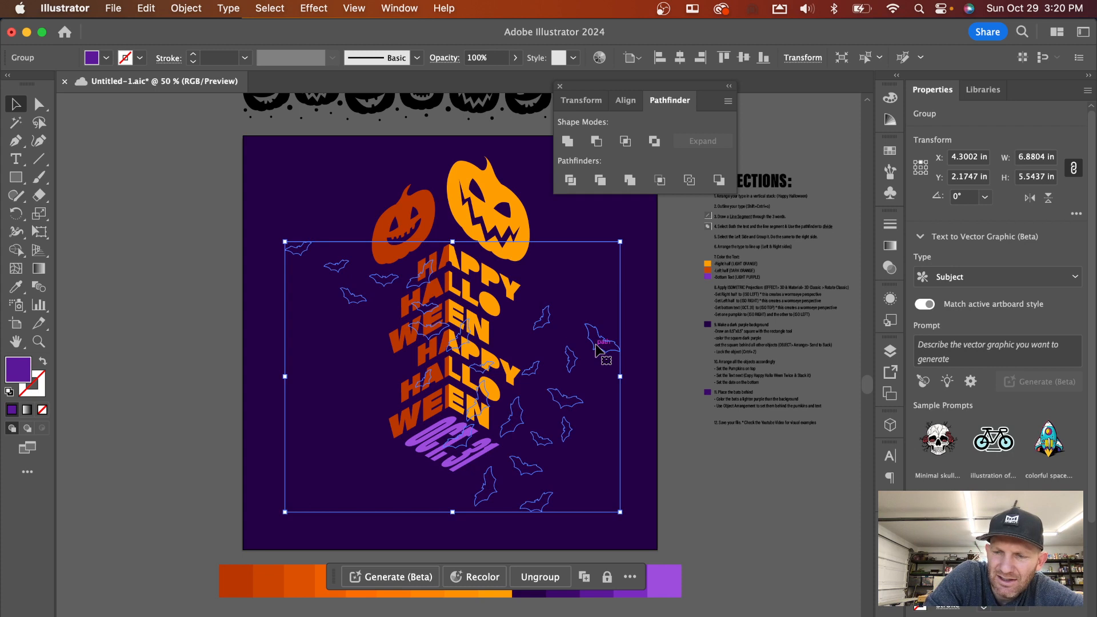
{"action": "key", "text": "super+]"}
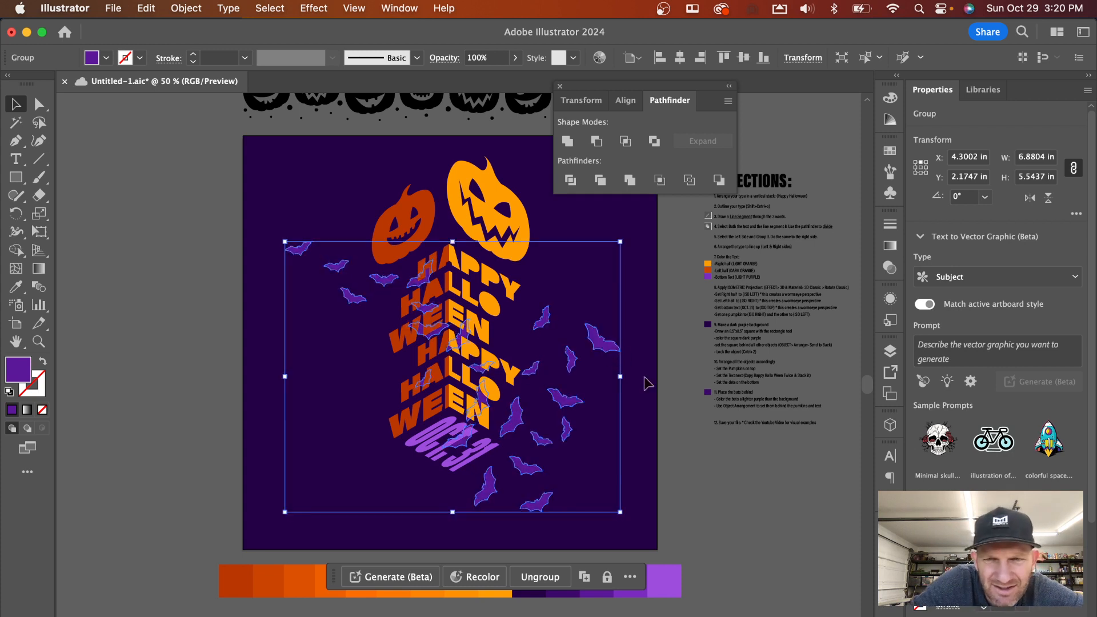
{"action": "left_click", "coordinate": [708, 471]}
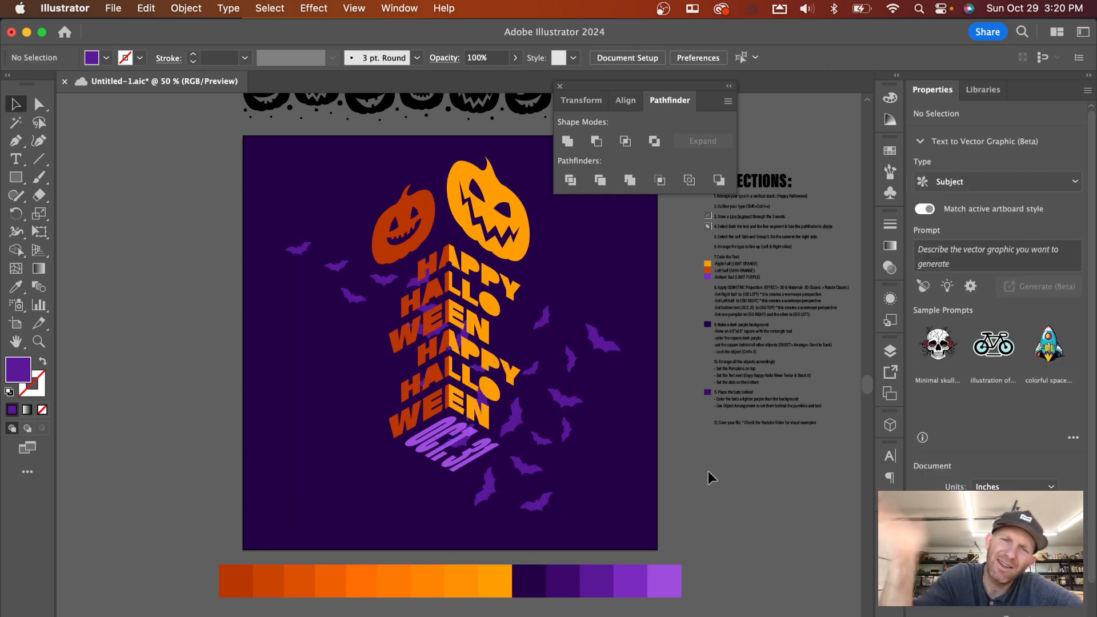